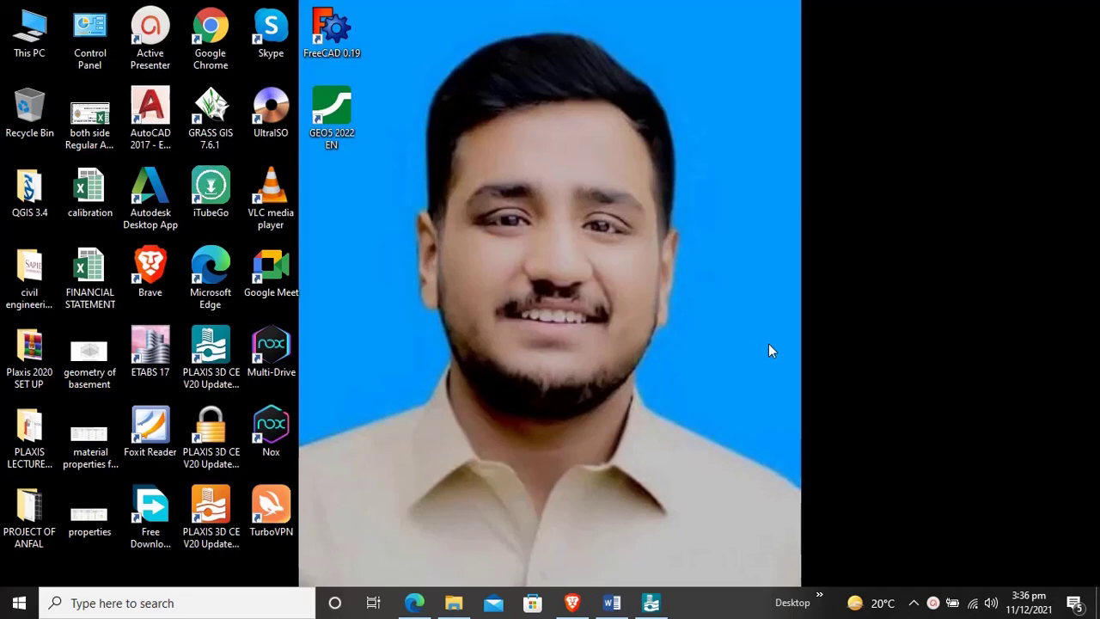
- Restore the PLAXIS 3D window showing the FOUNDATION WITH BASEMENT IN OCC SOIL CASE B project
left_click(669, 599)
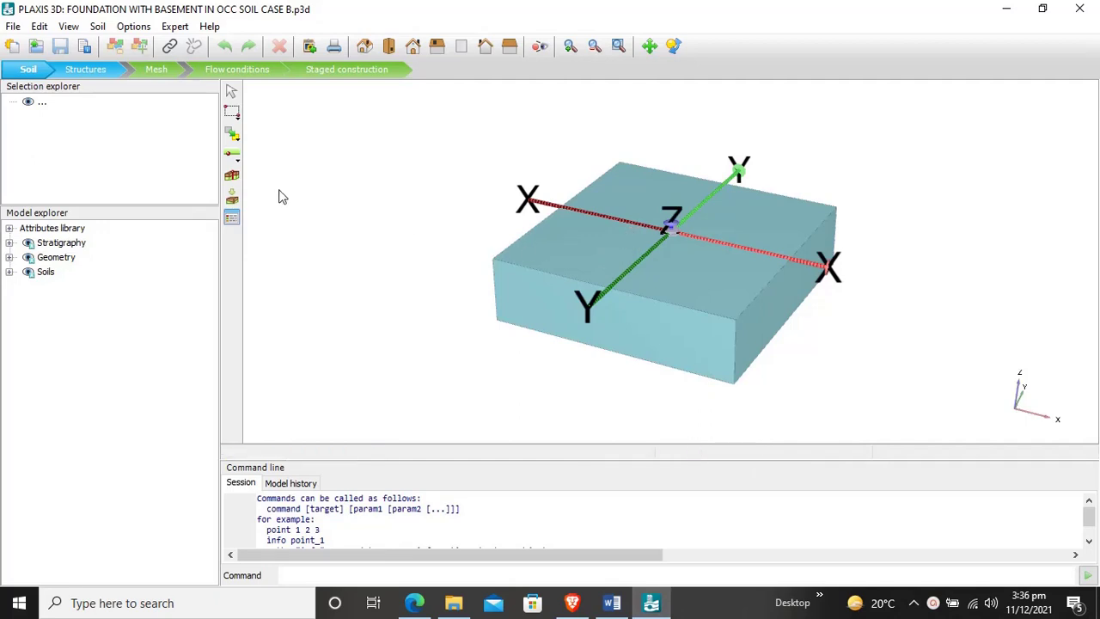
- In Structures mode, sketch four-corner surface Polygon_1 at z = 0 and edit its points
left_click(85, 68)
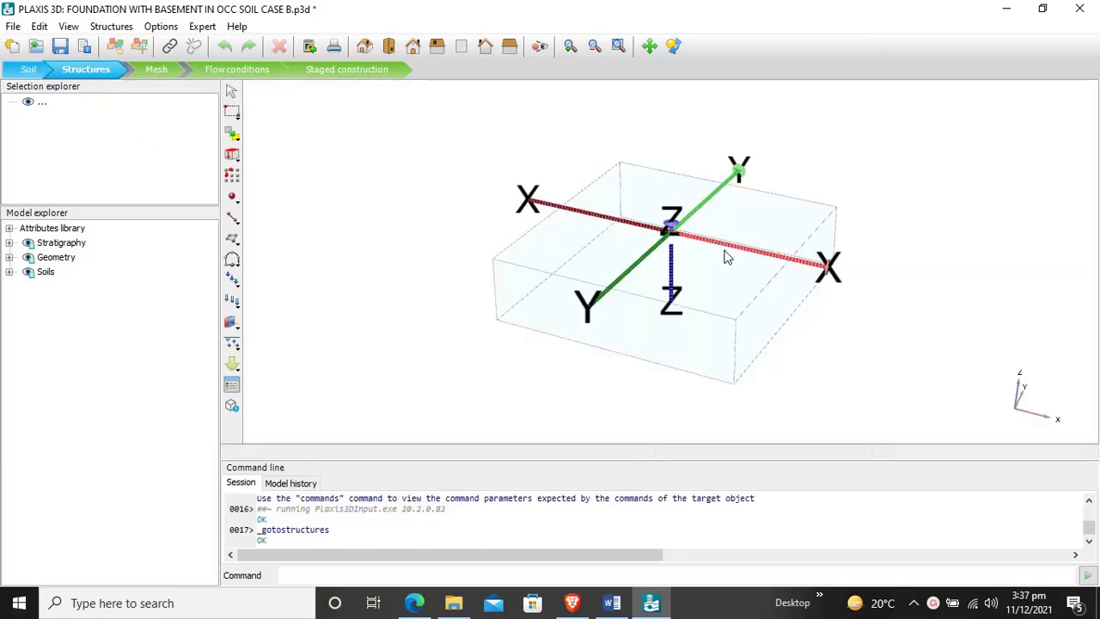
left_click(232, 238)
left_click(250, 239)
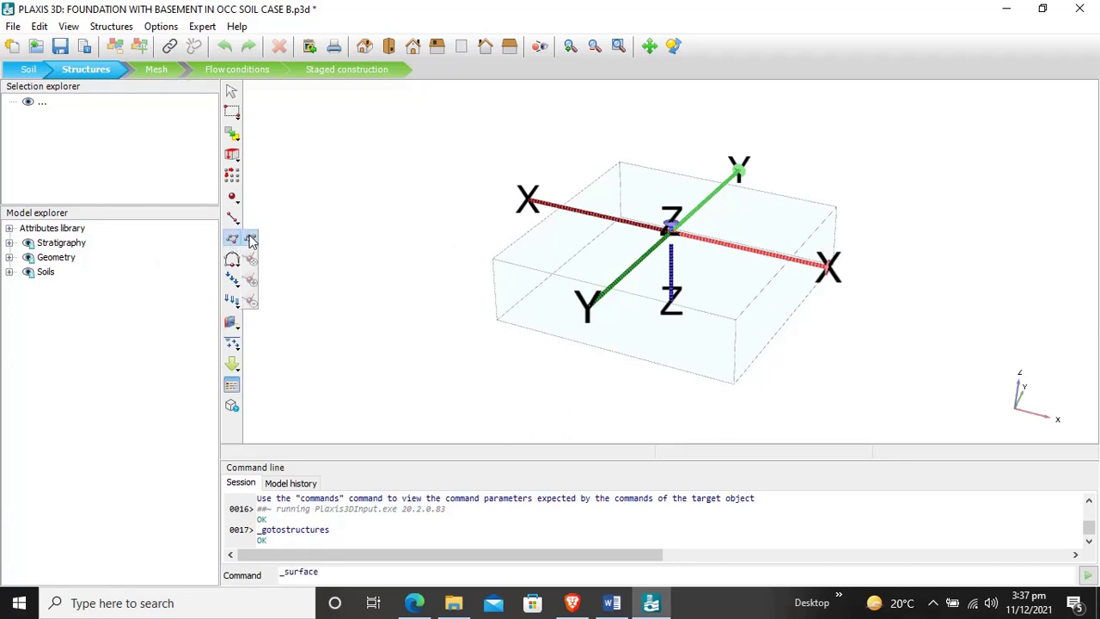
left_click(583, 249)
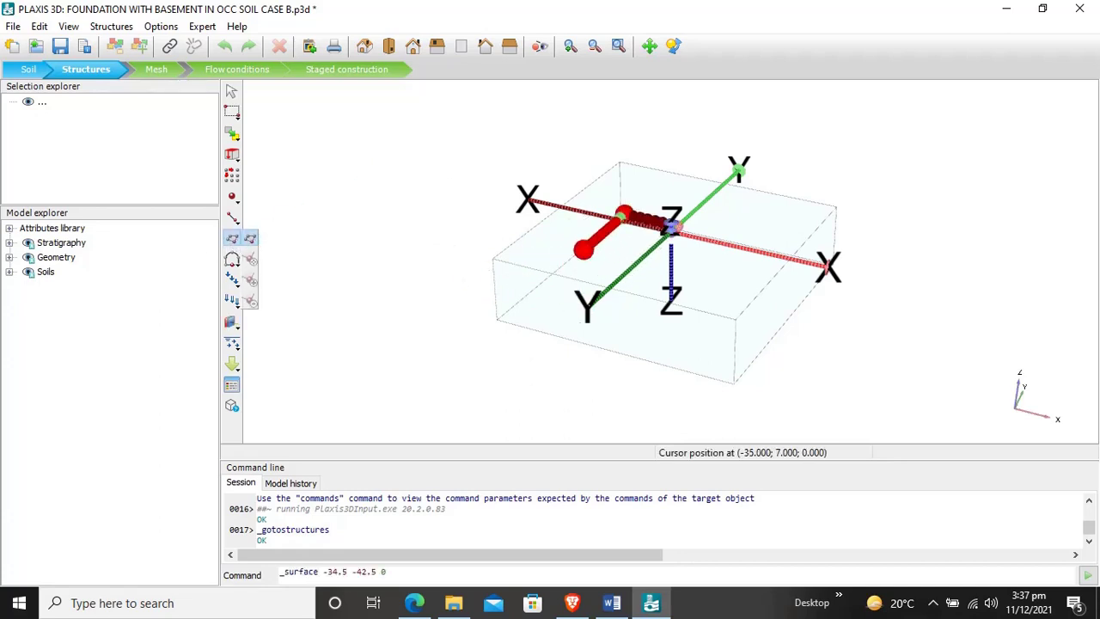
left_click(637, 200)
left_click(748, 217)
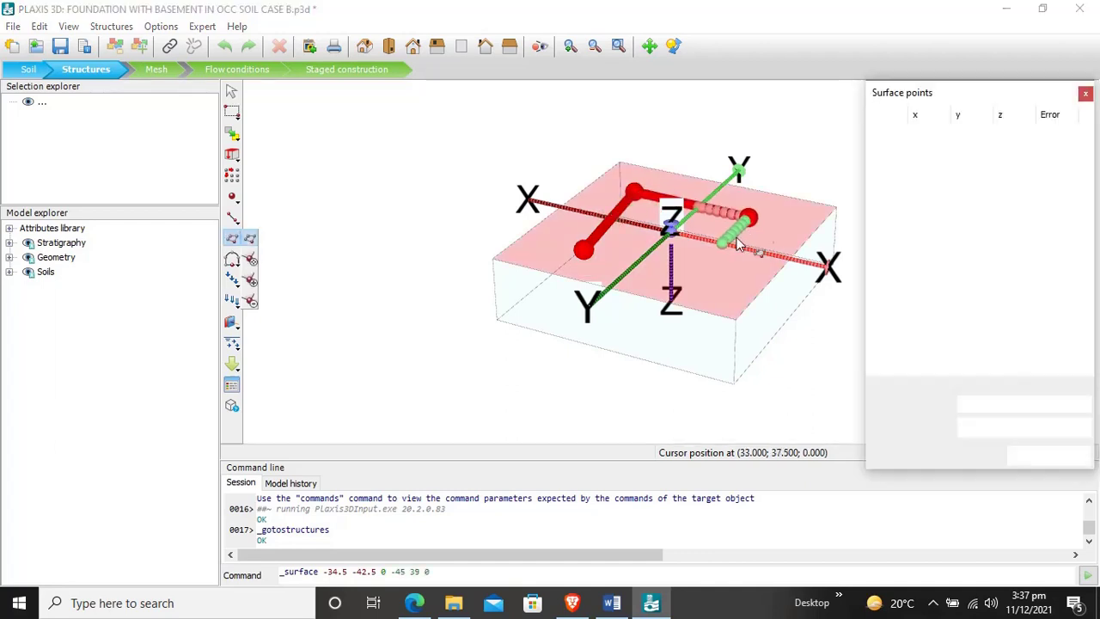
left_click(684, 278)
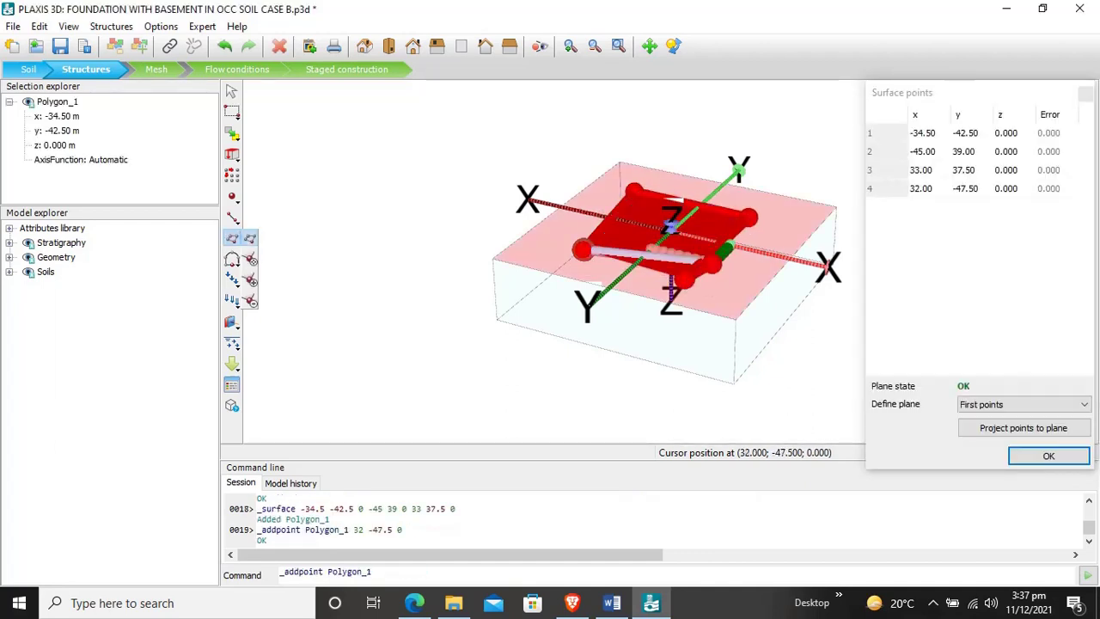
double_click(925, 133)
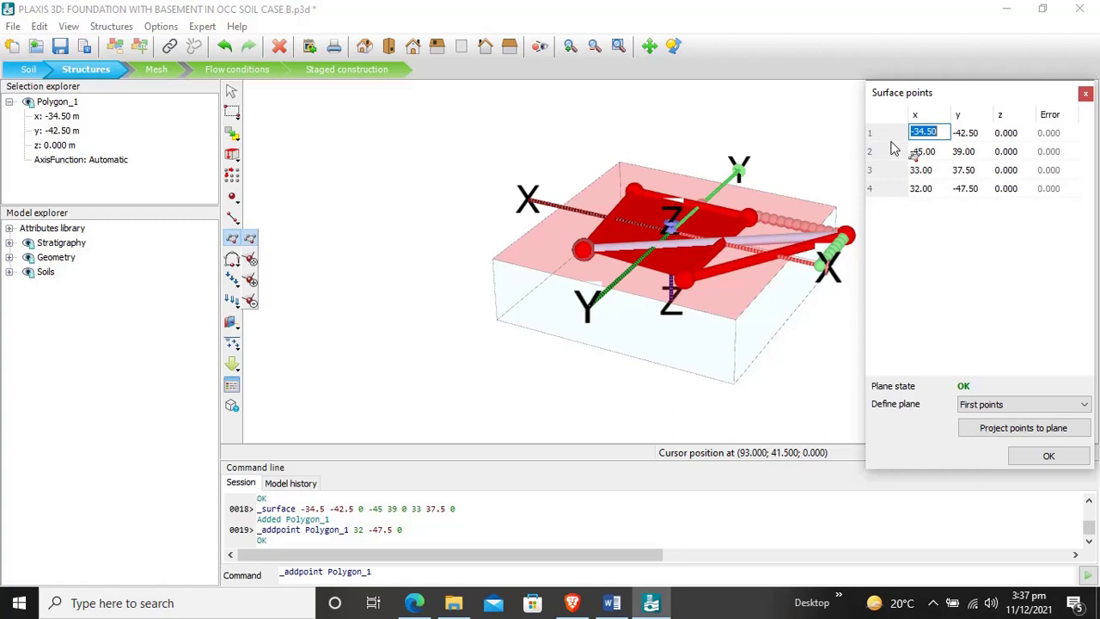
- Set the first two surface corners to (-18,-18) and (-18,18)
type("-18")
left_click(970, 133)
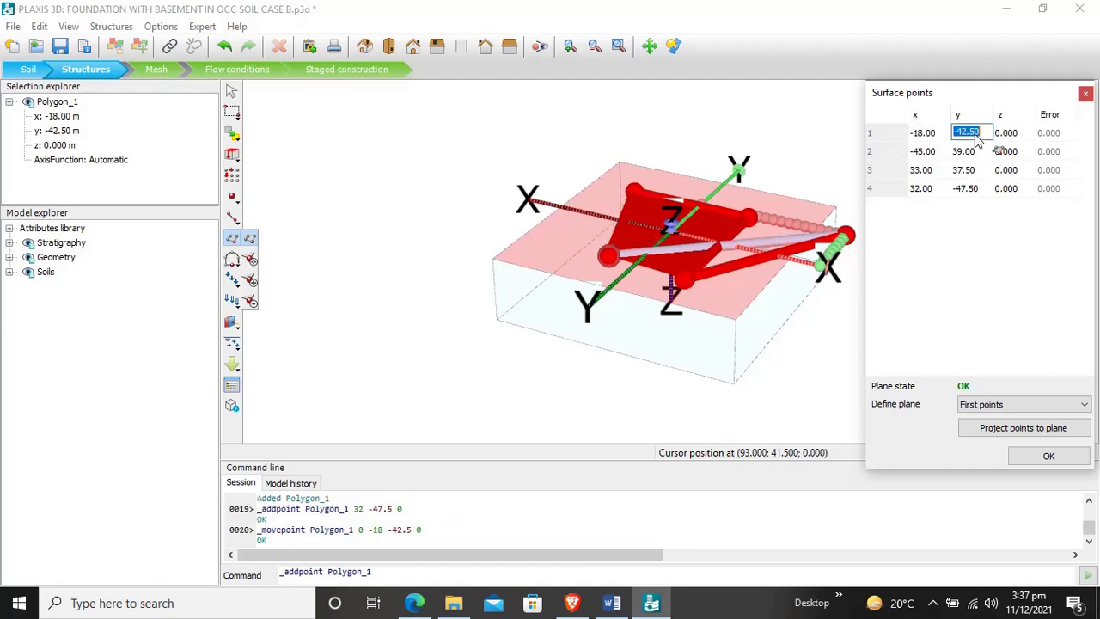
type("-18")
left_click(926, 152)
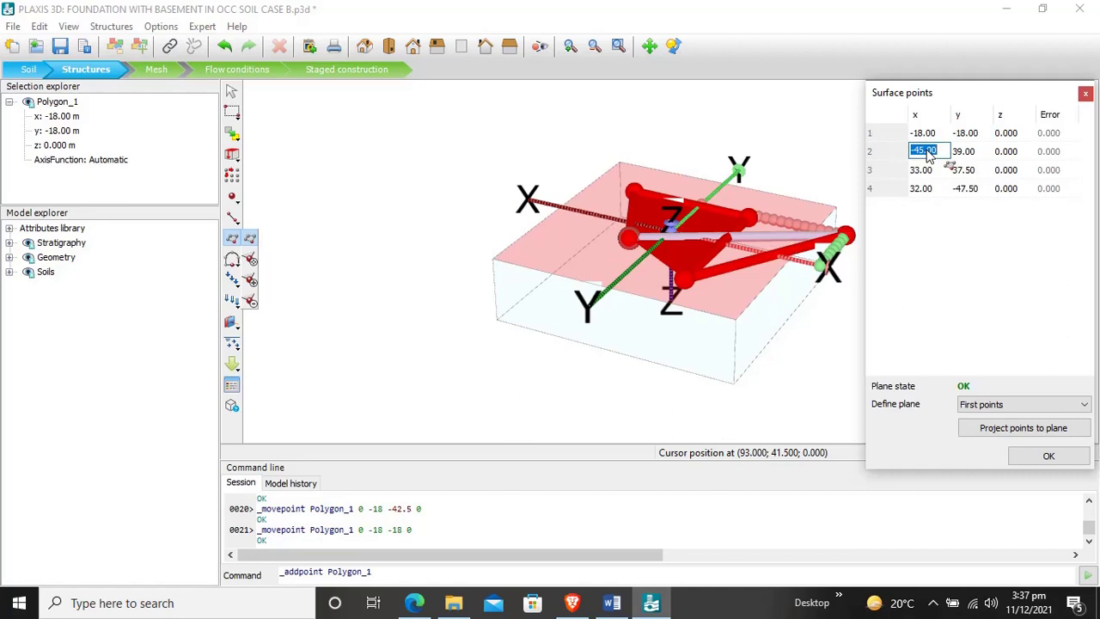
type("-18")
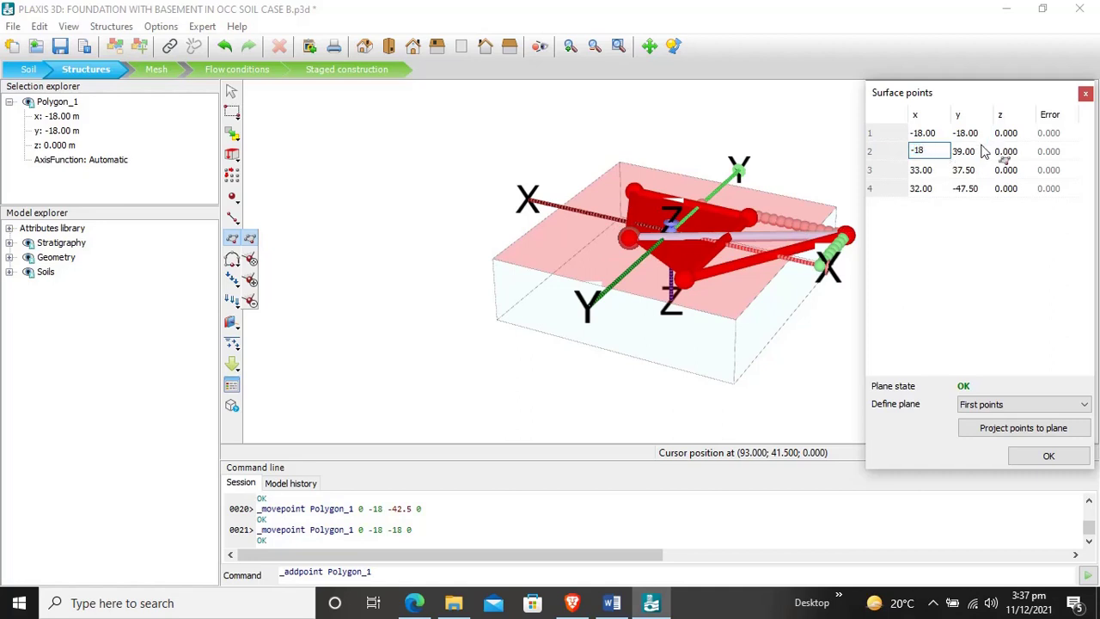
left_click(969, 153)
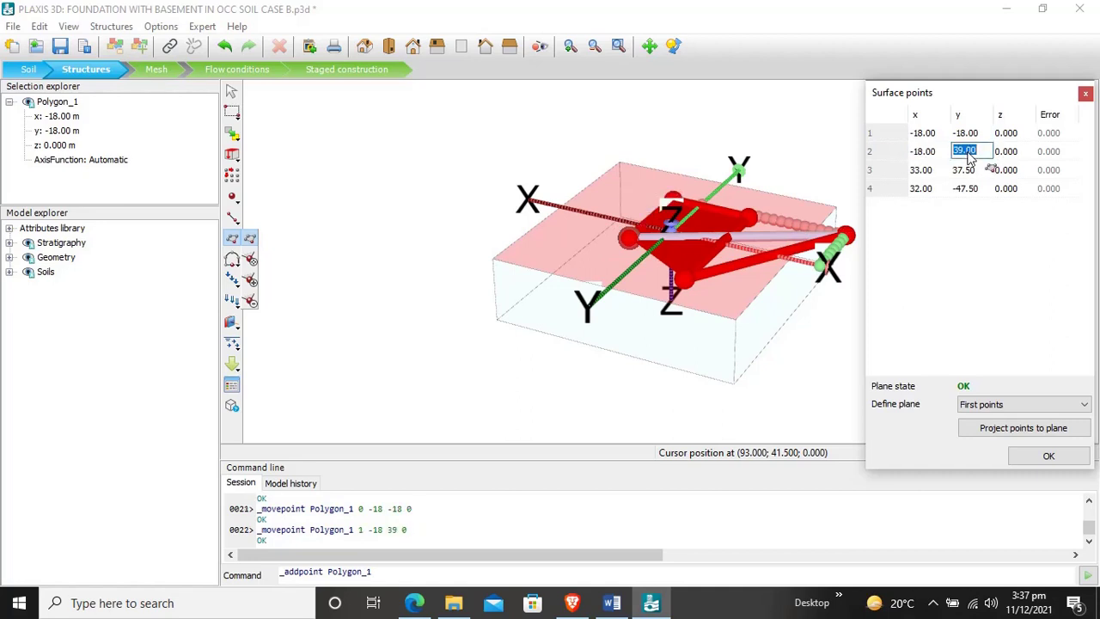
type("18")
- Set the last two corners to (18,18) and (18,-18) and confirm the square
left_click(929, 173)
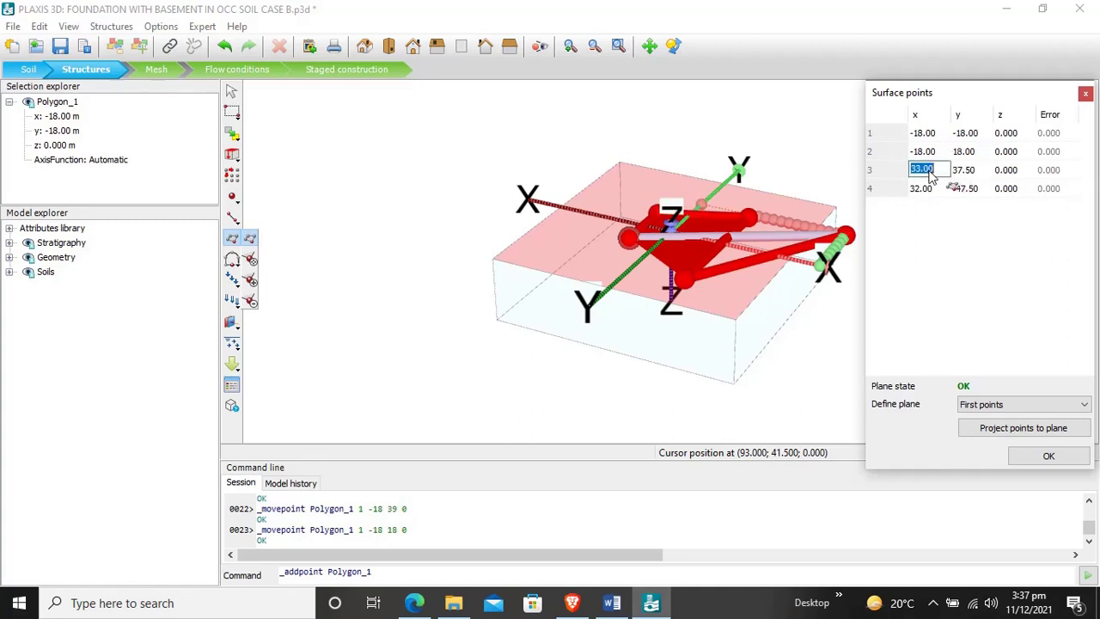
type("18")
left_click(959, 170)
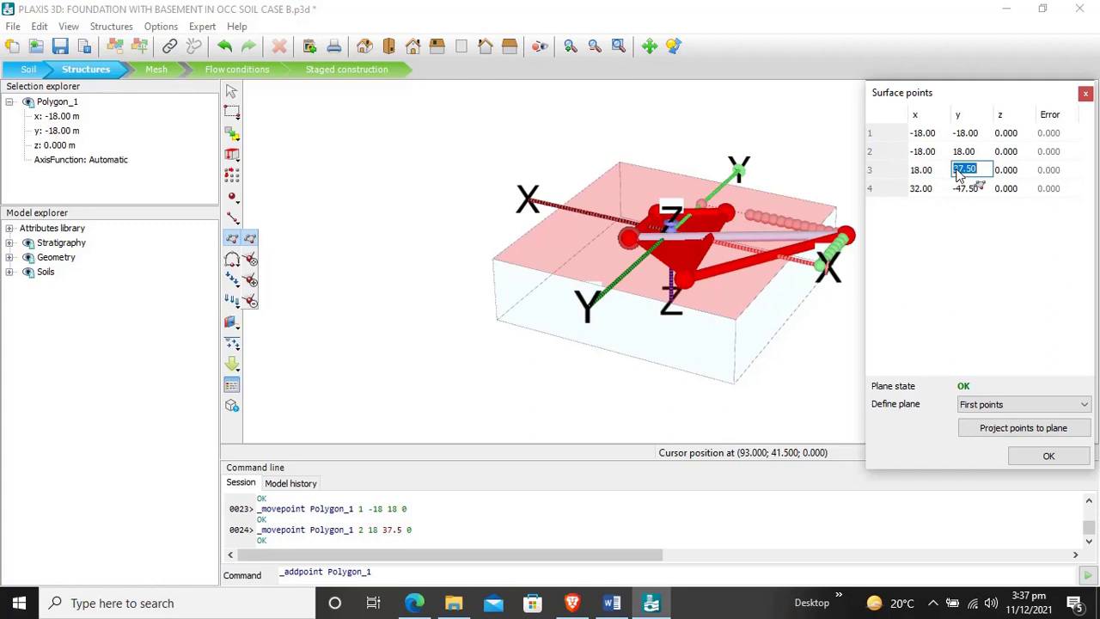
type("18")
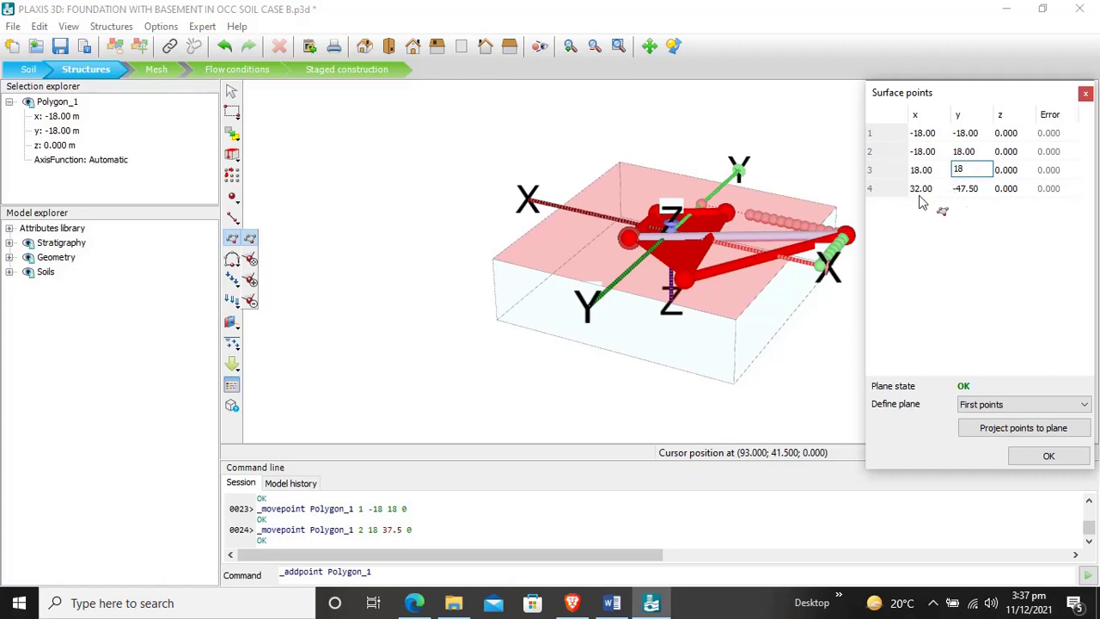
left_click(916, 190)
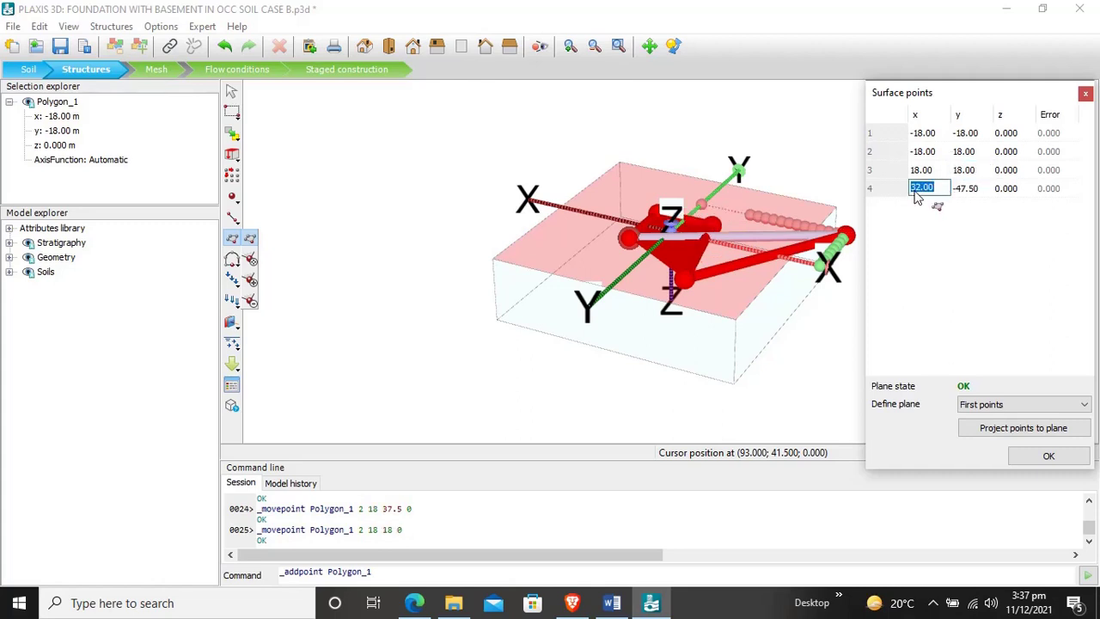
type("18")
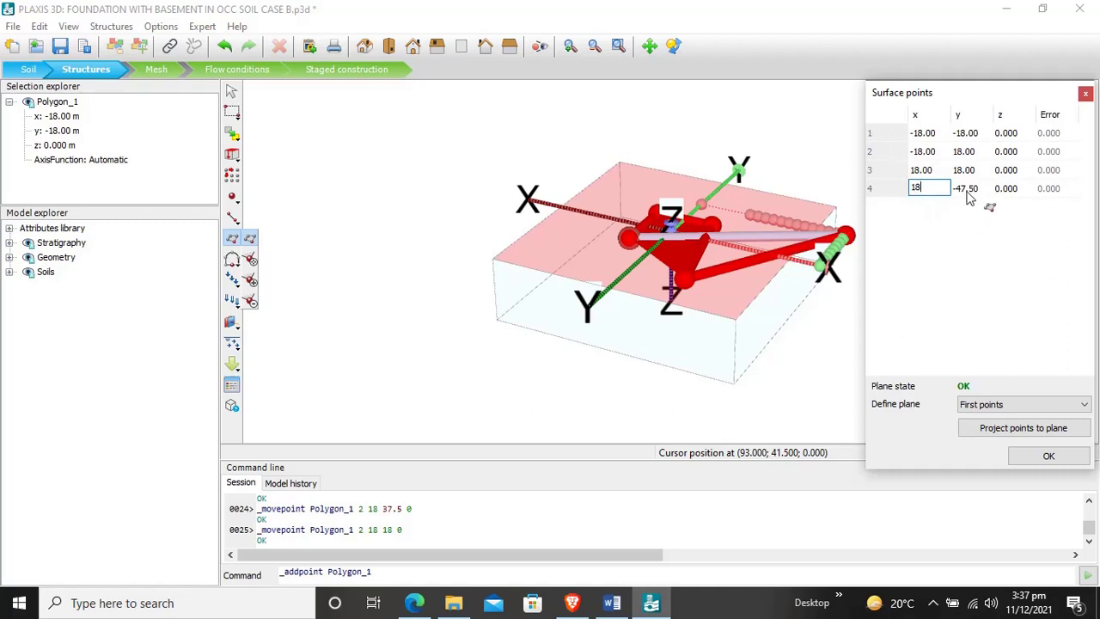
left_click(967, 192)
type("-18")
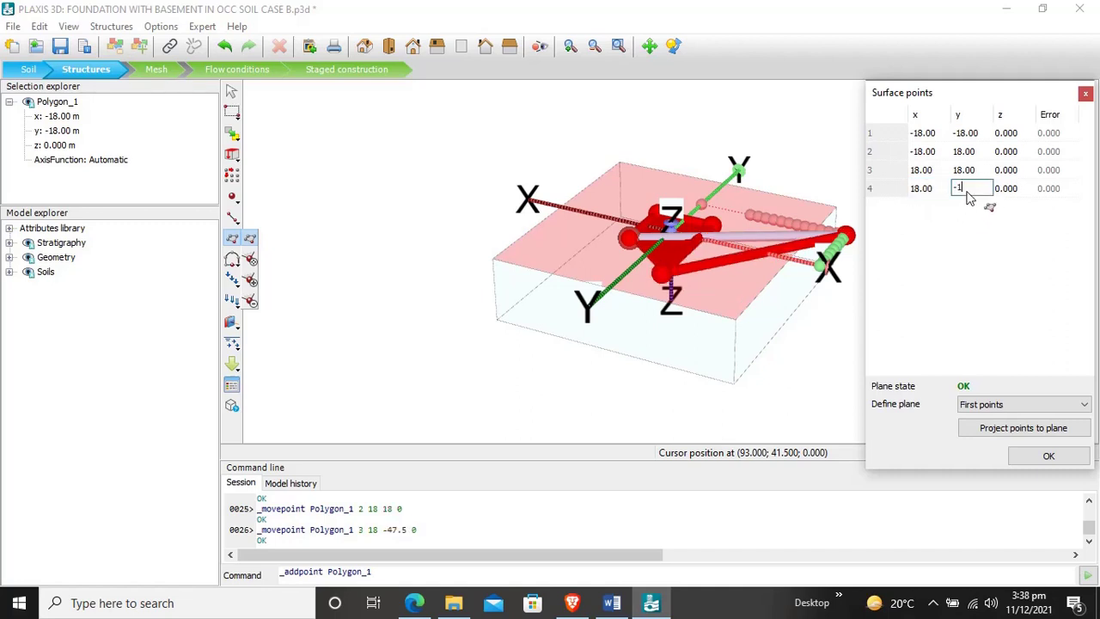
left_click(1043, 457)
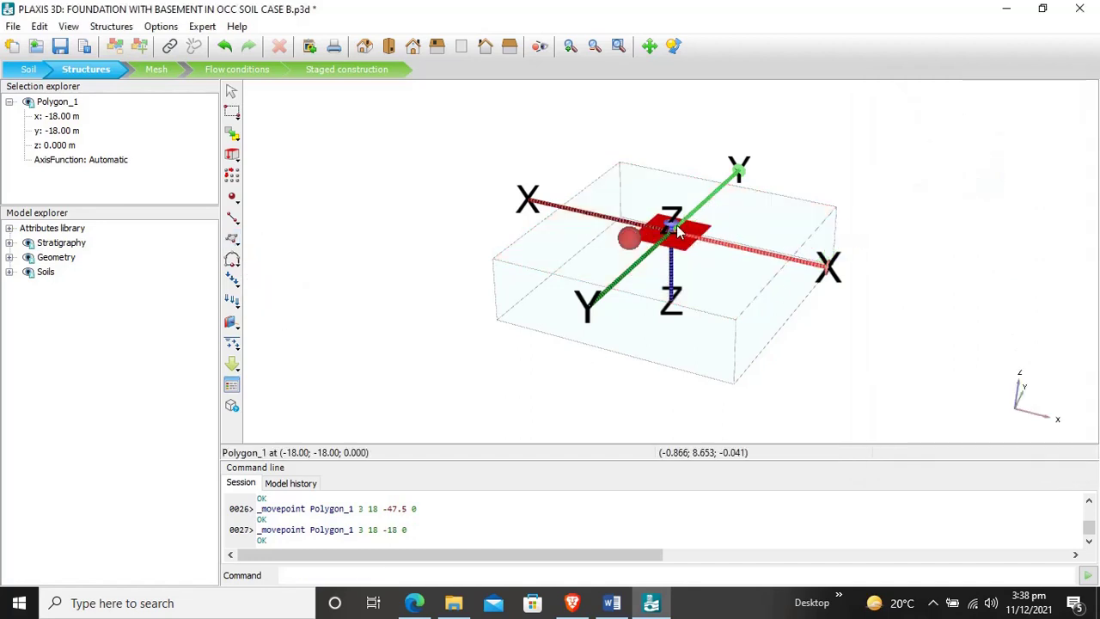
- Extrude the square Polygon_1 by z = -2 to create a 2 m slab volume
scroll(676, 225, "up", 5)
scroll(676, 224, "up", 4)
scroll(677, 224, "down", 3)
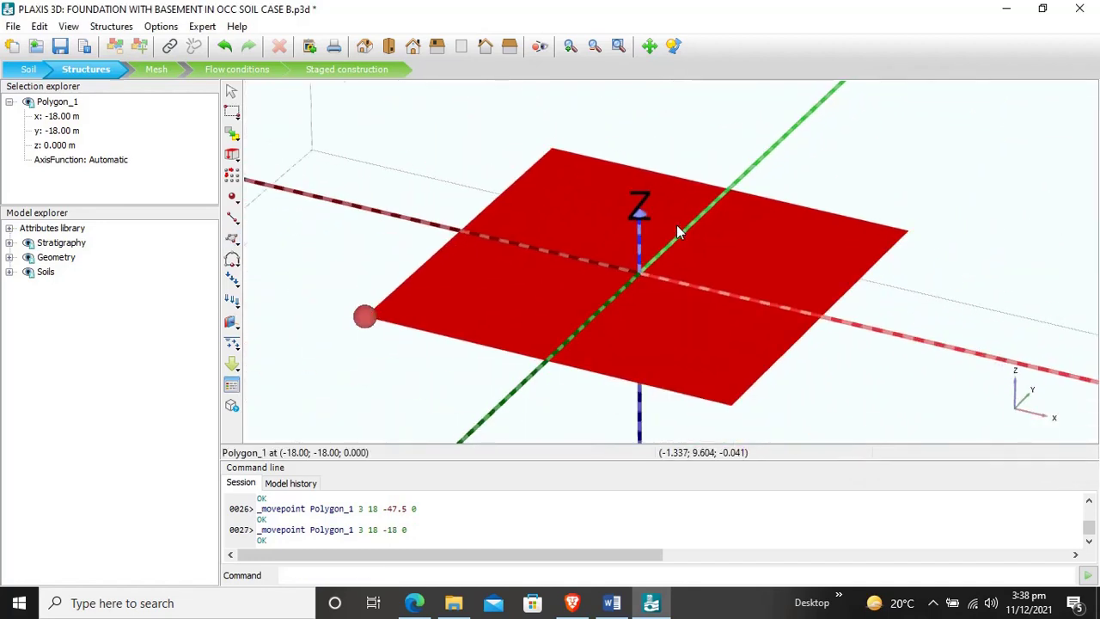
key("Escape")
left_click(721, 242)
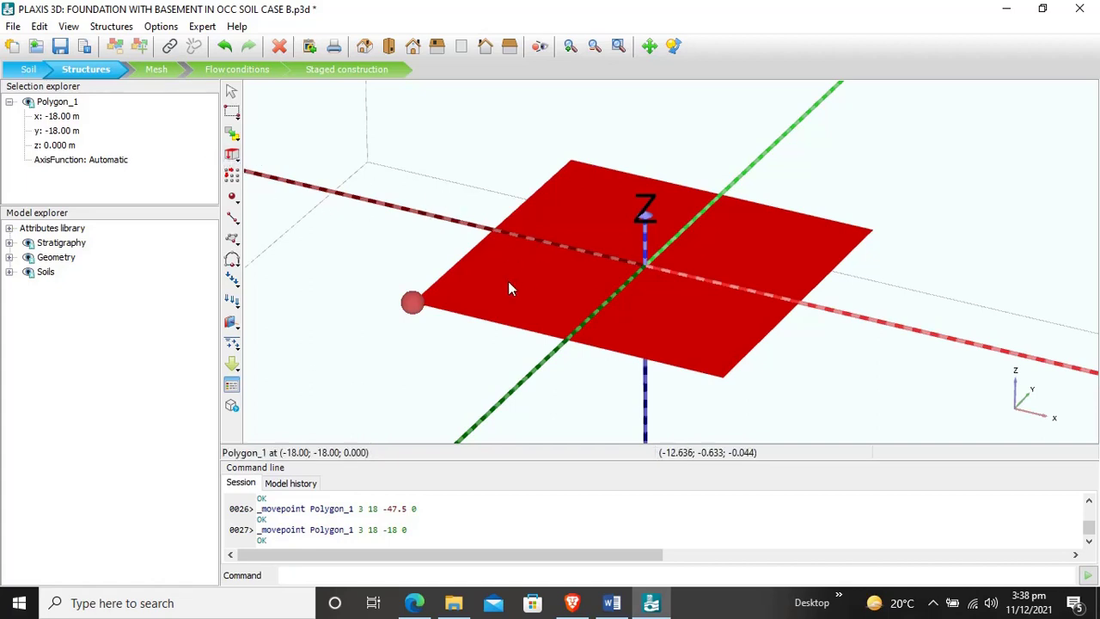
left_click(233, 155)
left_click(249, 155)
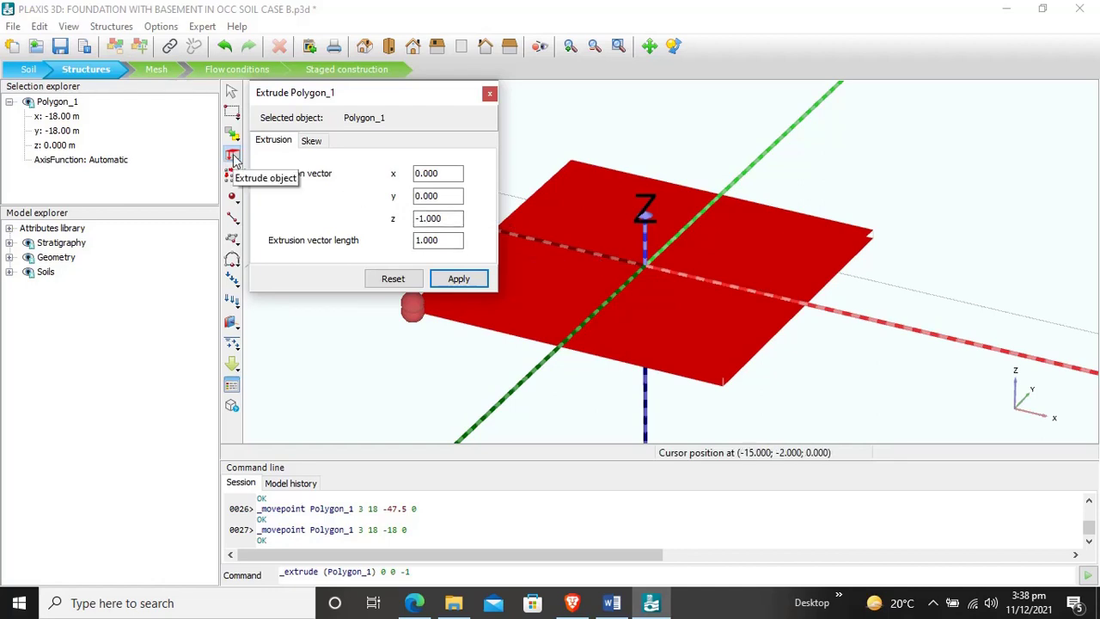
left_click_drag(450, 218, 369, 228)
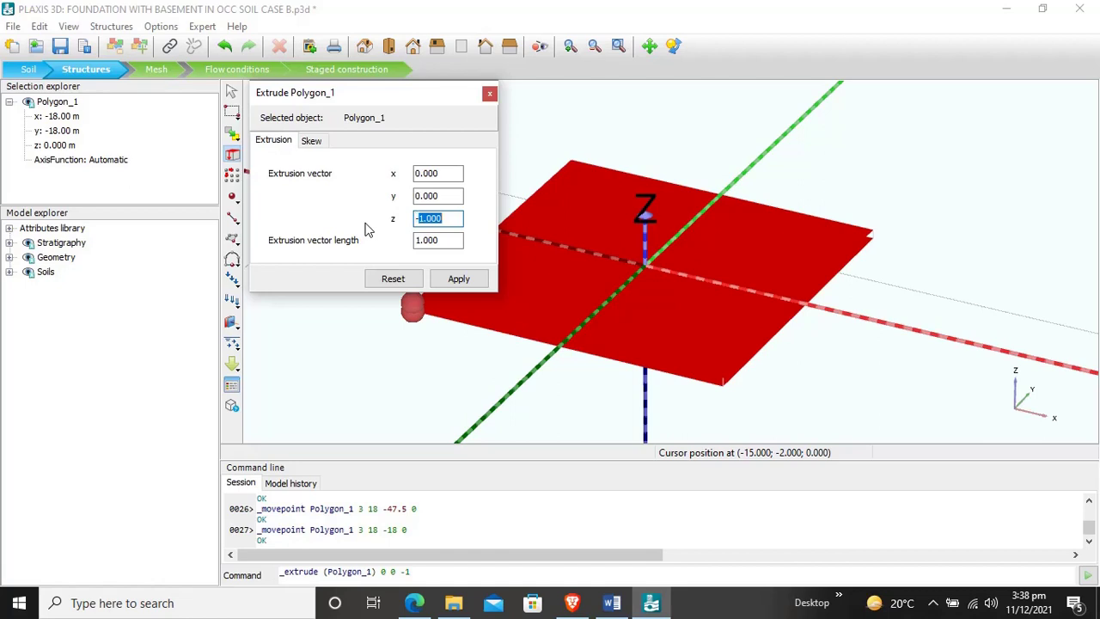
type("-2")
left_click(459, 279)
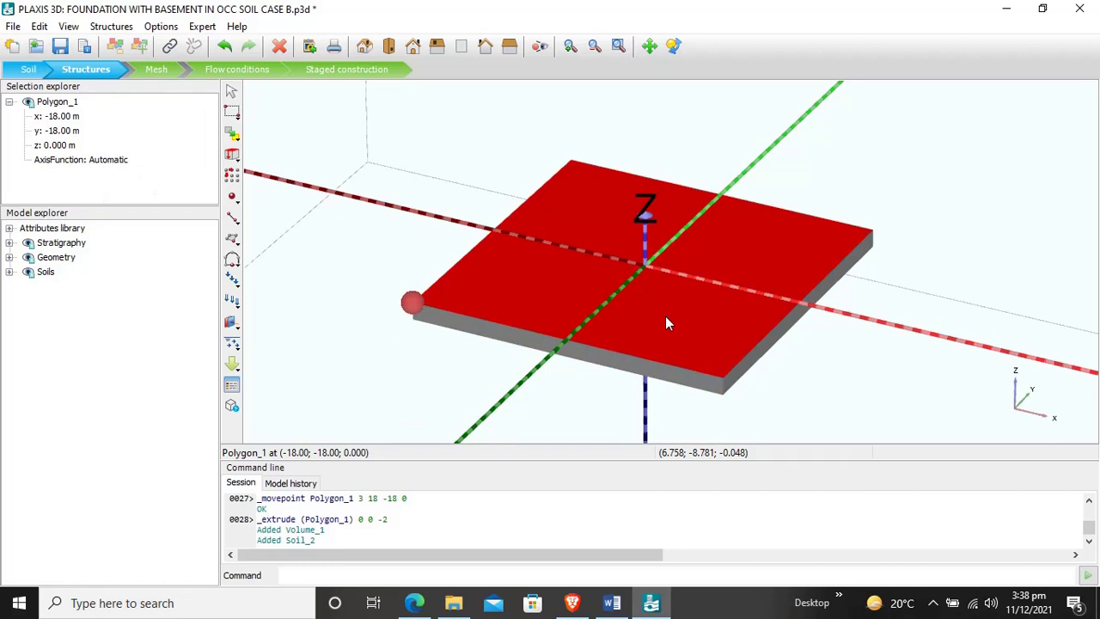
- Delete Polygon_1, decompose Volume_1 into surfaces, and delete its top surface and solid
key("Delete")
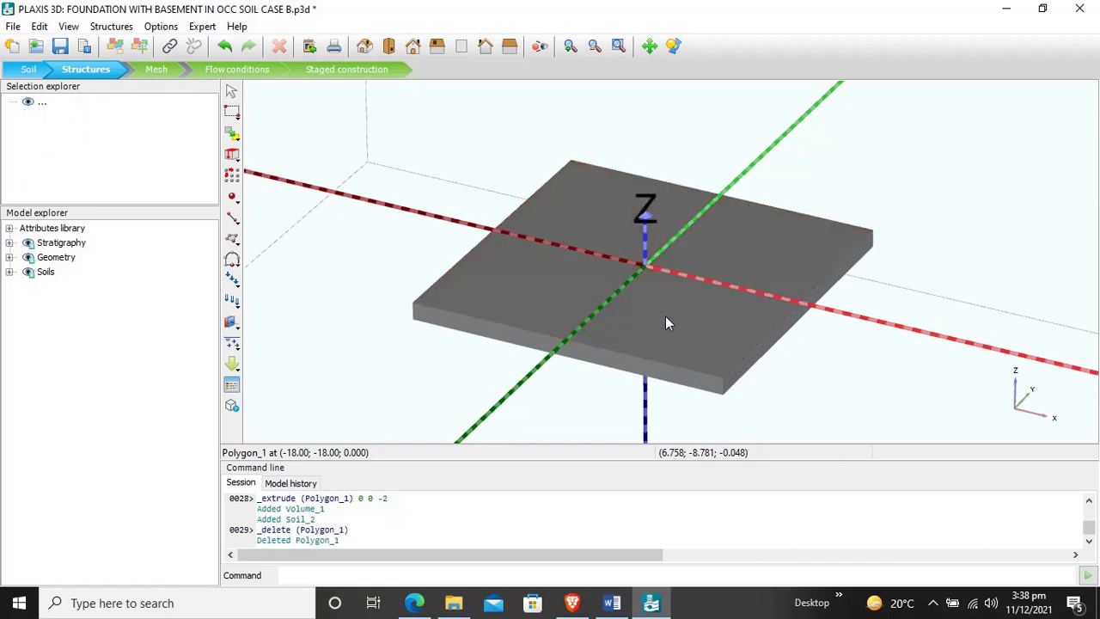
left_click(661, 310)
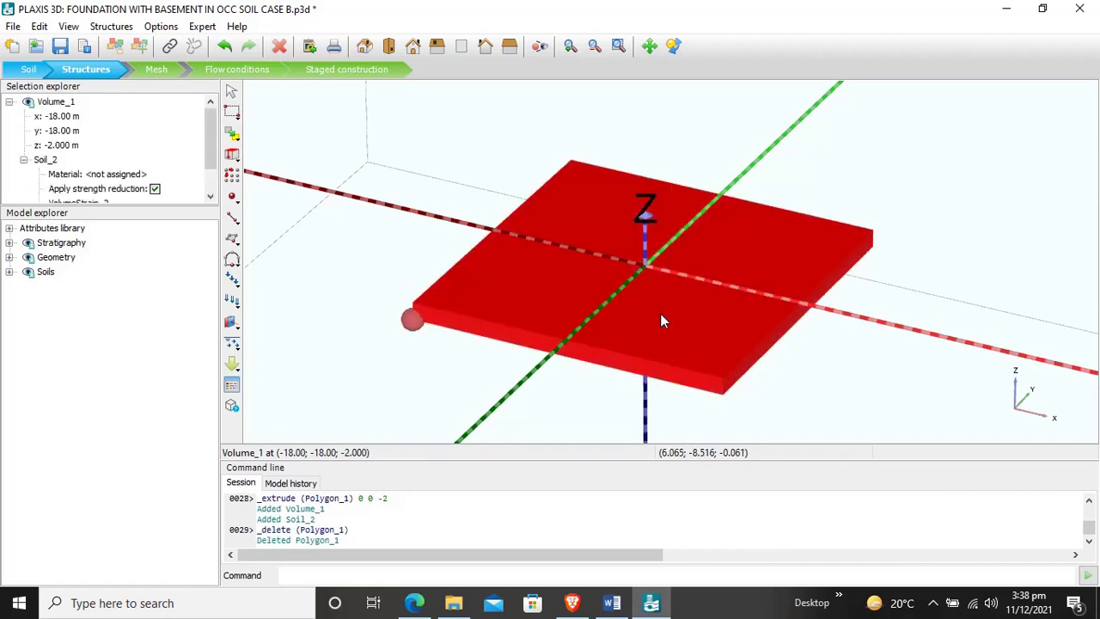
right_click(671, 309)
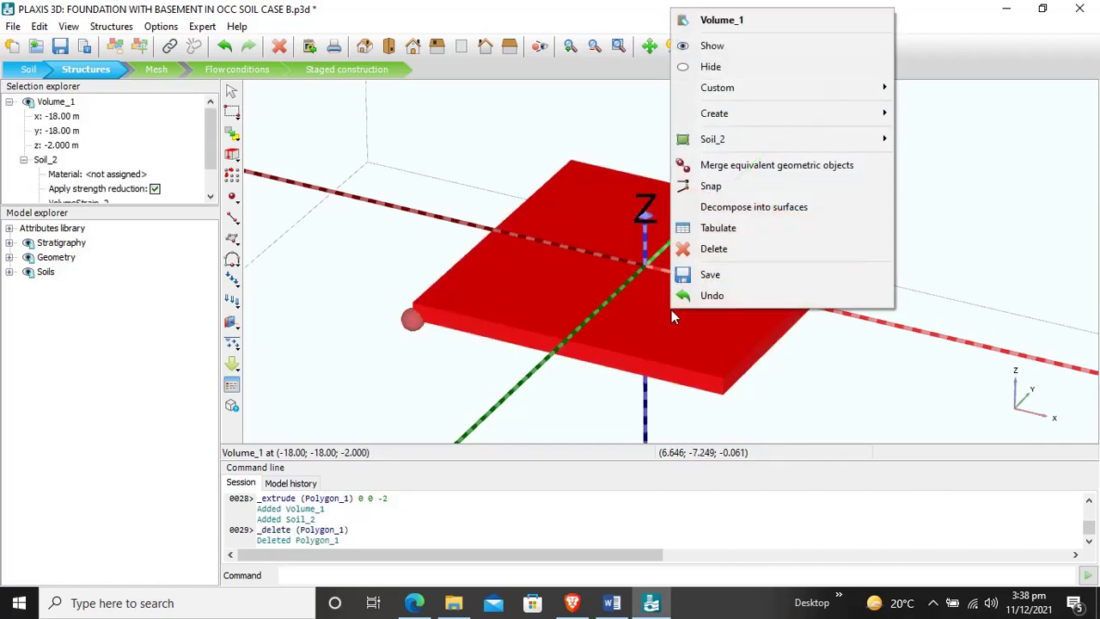
left_click(728, 213)
left_click(726, 235)
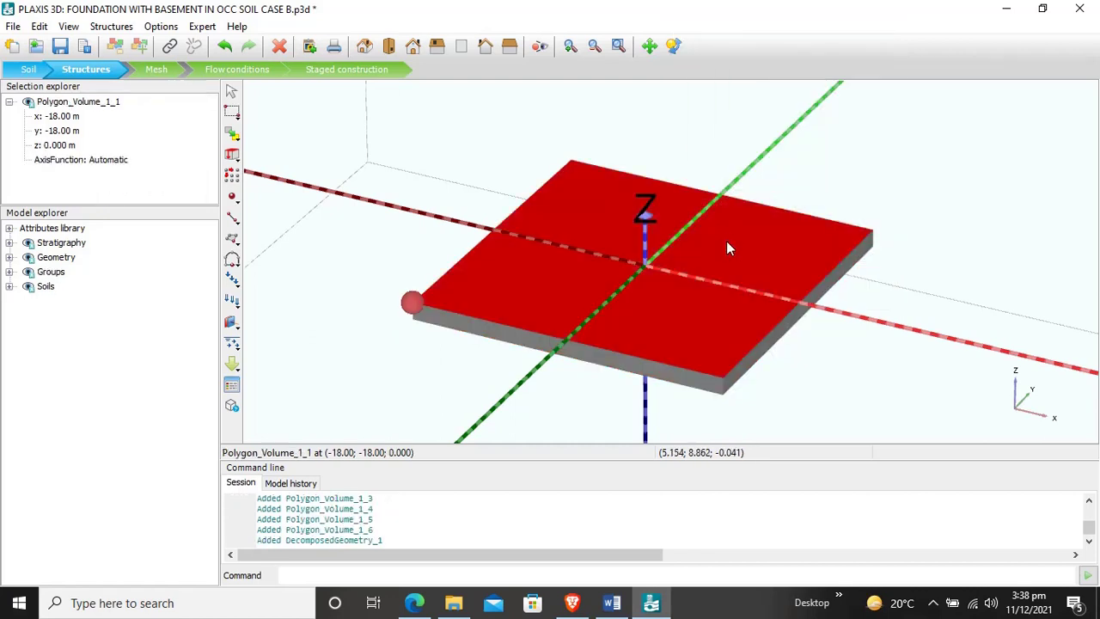
key("Delete")
left_click(727, 242)
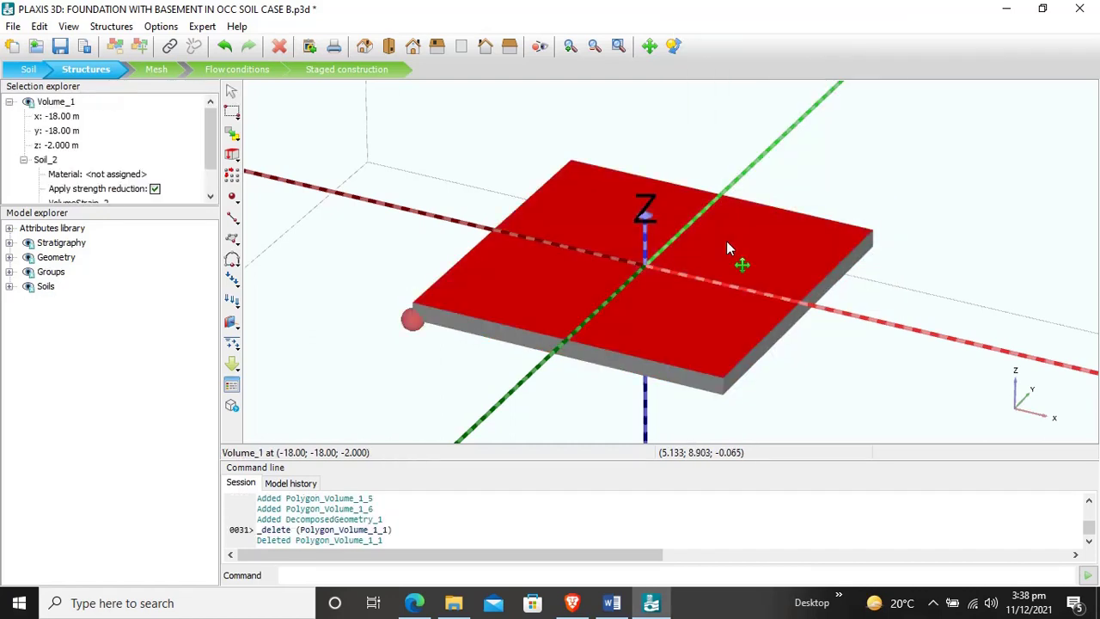
key("Delete")
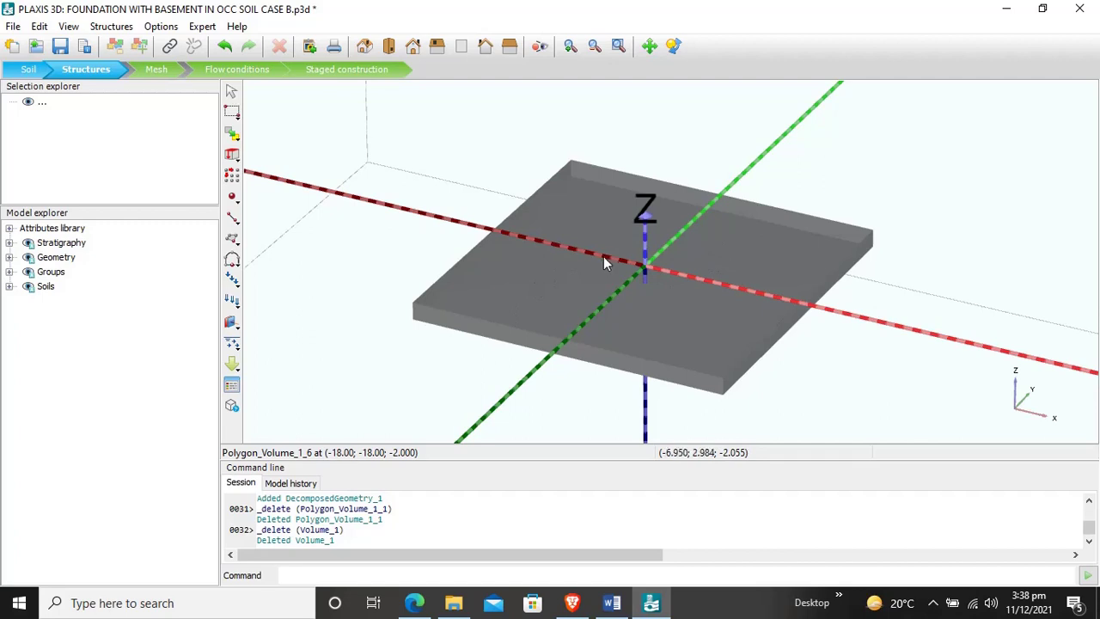
- Select the basement floor surface at z = -2
scroll(606, 241, "down", 6)
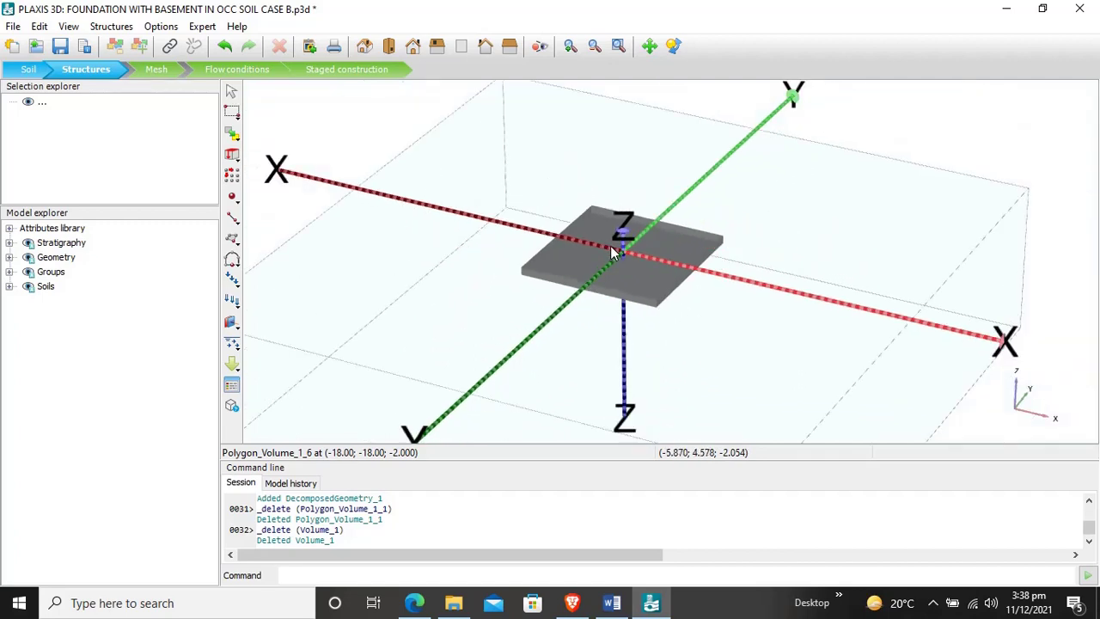
scroll(610, 246, "up", 8)
scroll(610, 246, "down", 4)
scroll(610, 246, "up", 6)
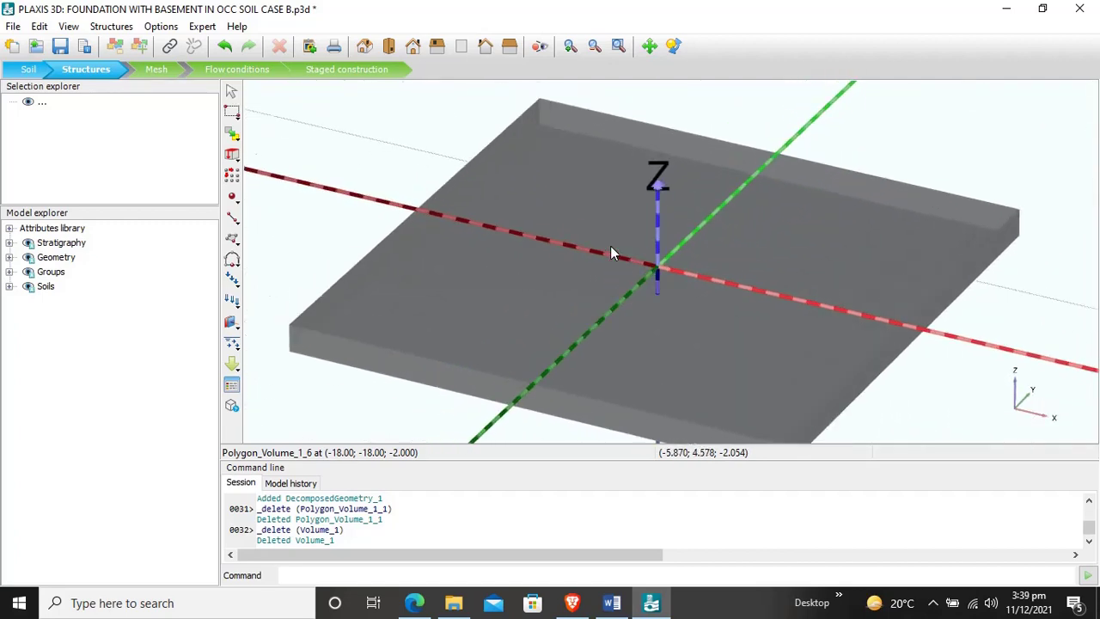
scroll(616, 210, "down", 3)
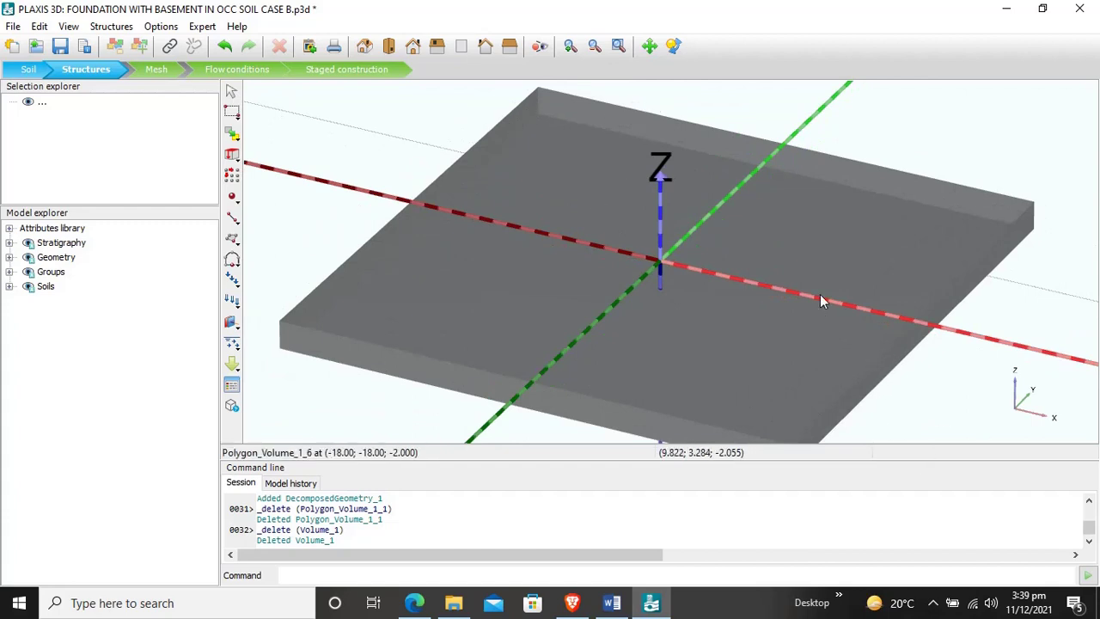
scroll(713, 294, "down", 3)
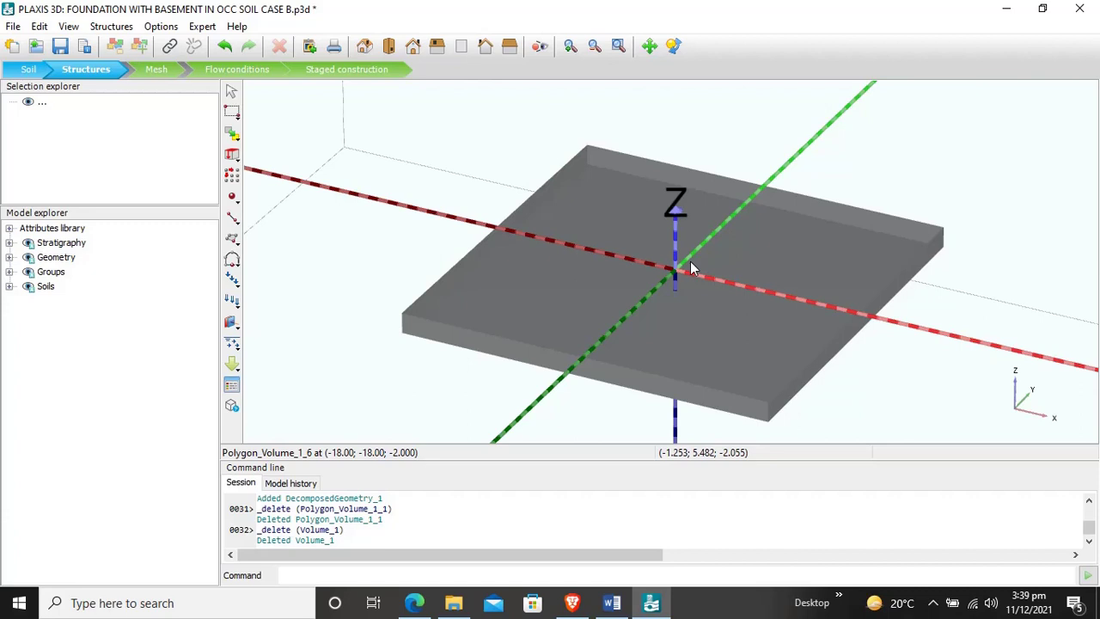
left_click(607, 217)
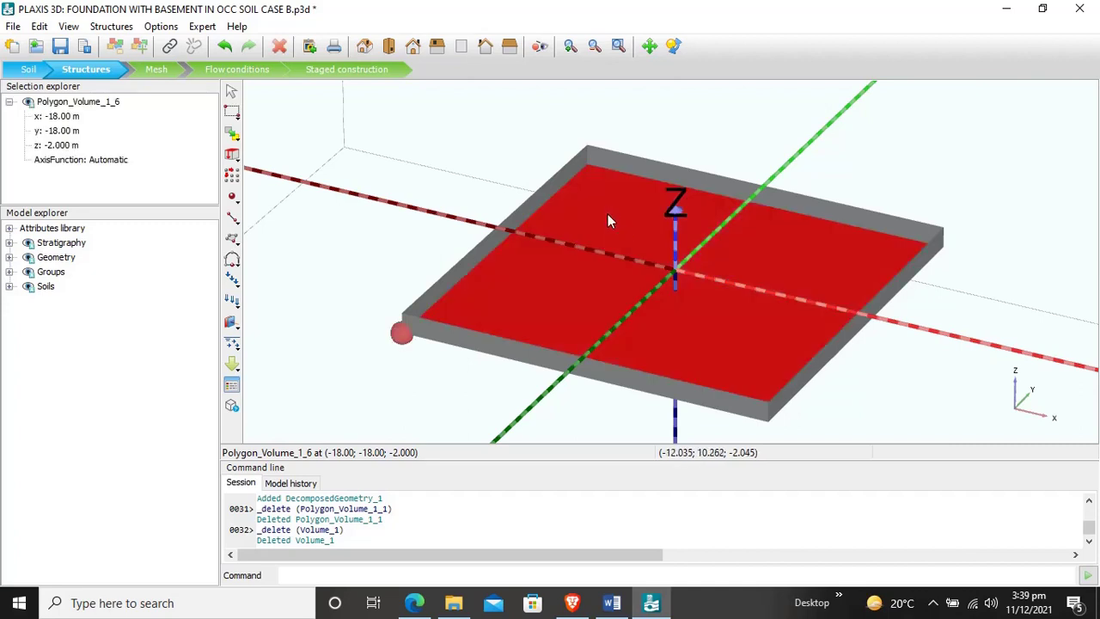
- Make the floor surface Plate_1 with the BASEMENT FLOOR material
right_click(611, 220)
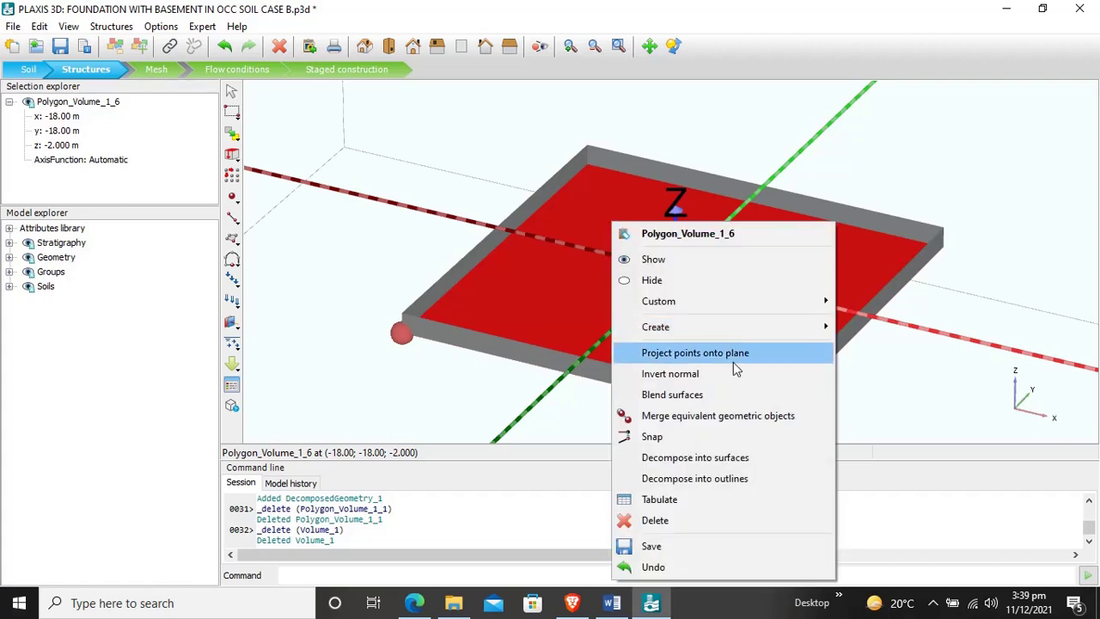
mouse_move(771, 330)
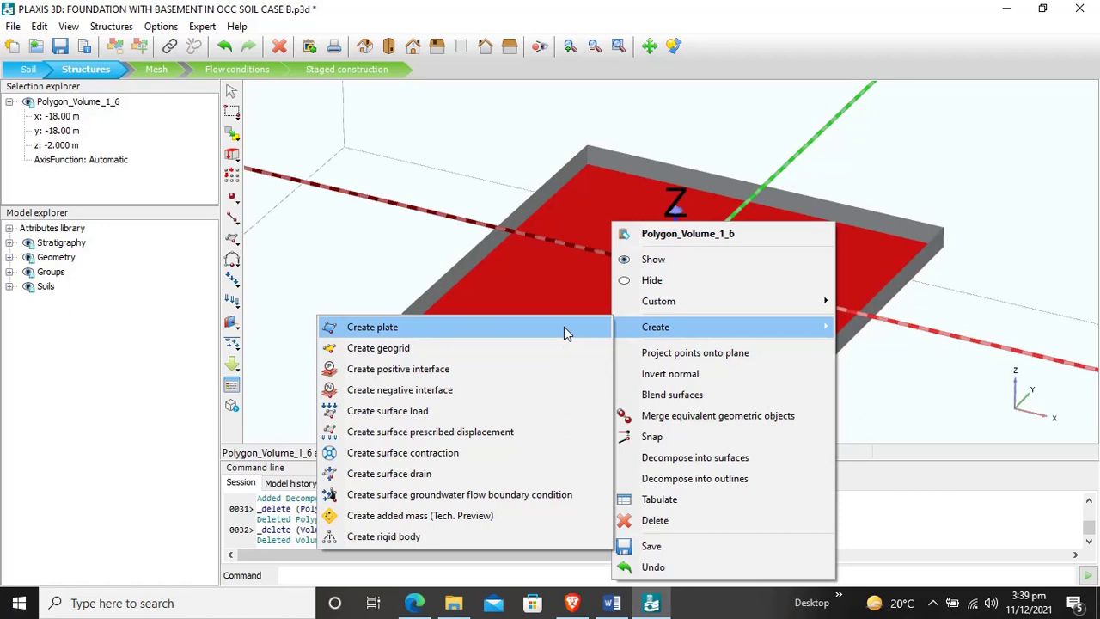
left_click(564, 327)
right_click(576, 294)
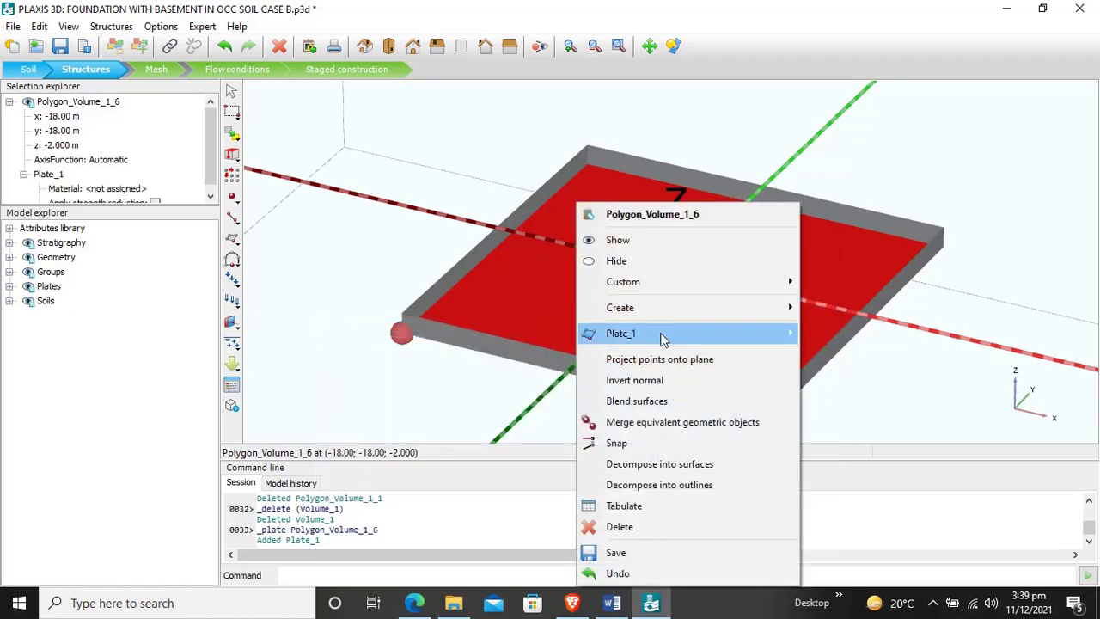
mouse_move(662, 339)
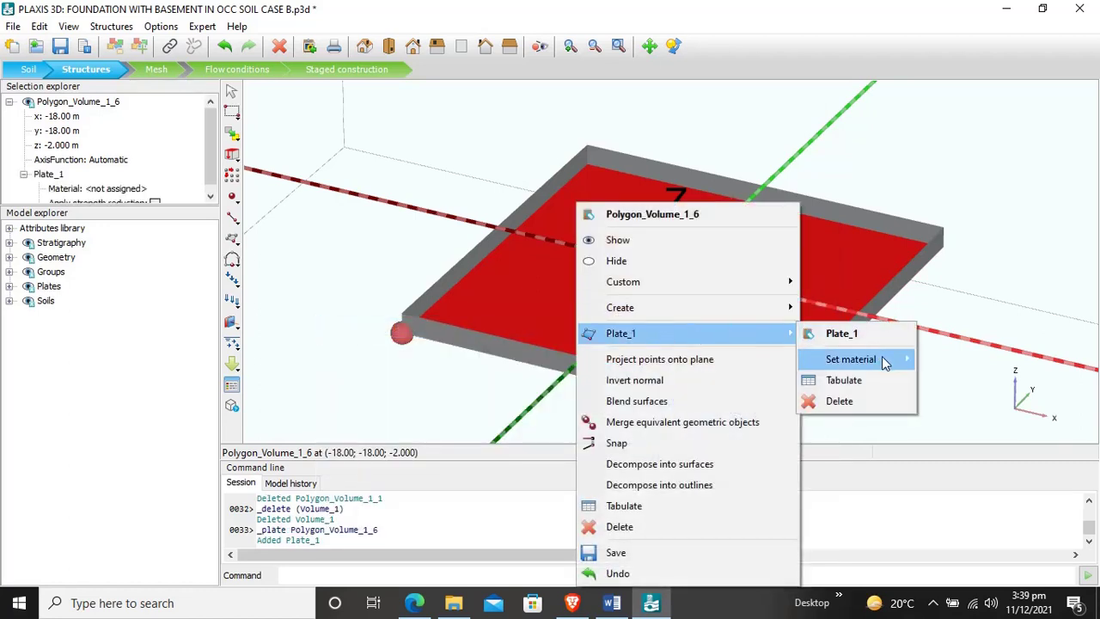
mouse_move(882, 357)
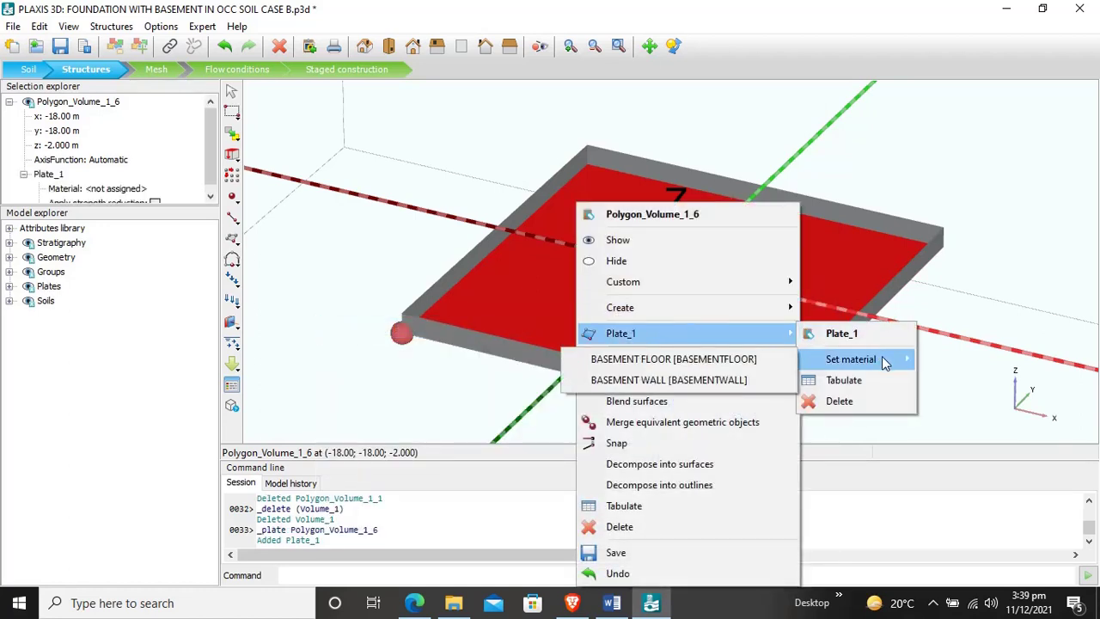
left_click(771, 365)
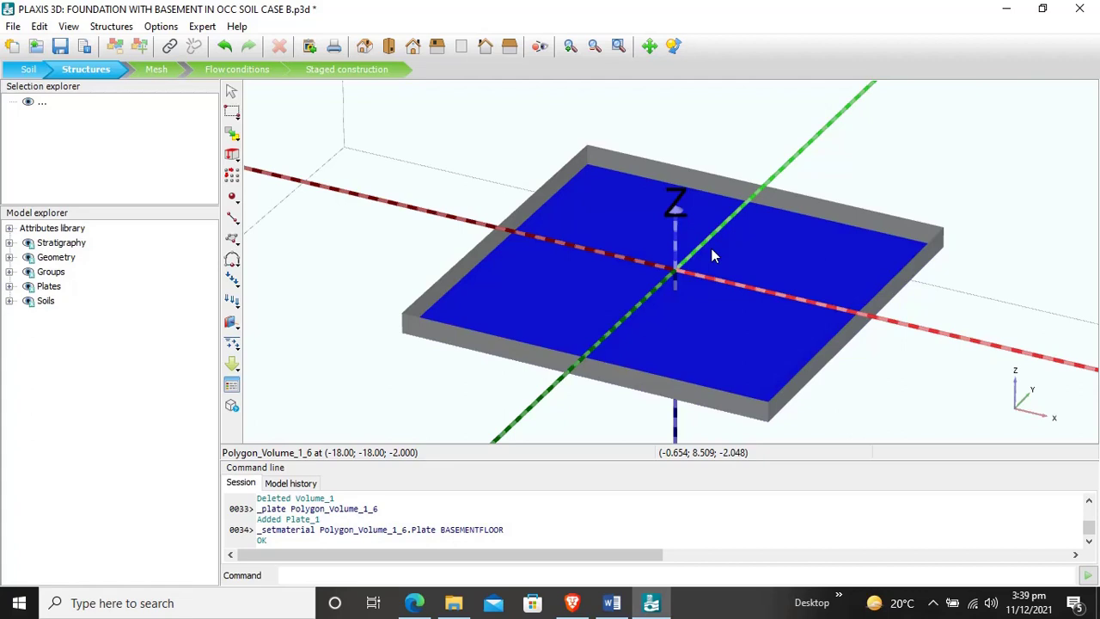
left_click(749, 193)
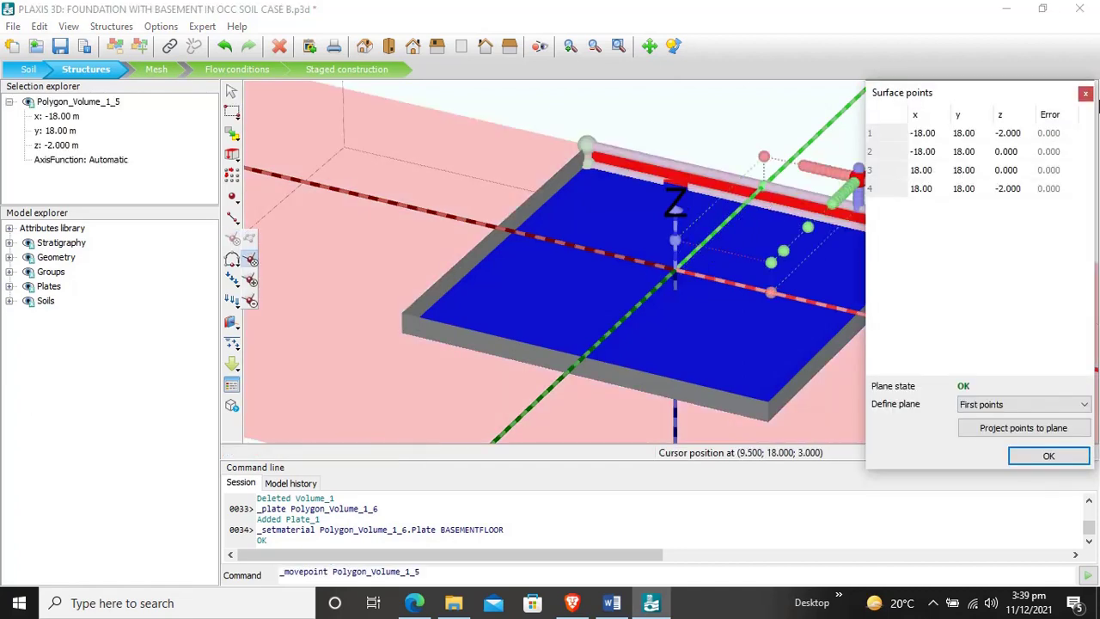
- Select the four basement wall surfaces and convert them into plates
left_click(1048, 455)
key("Escape")
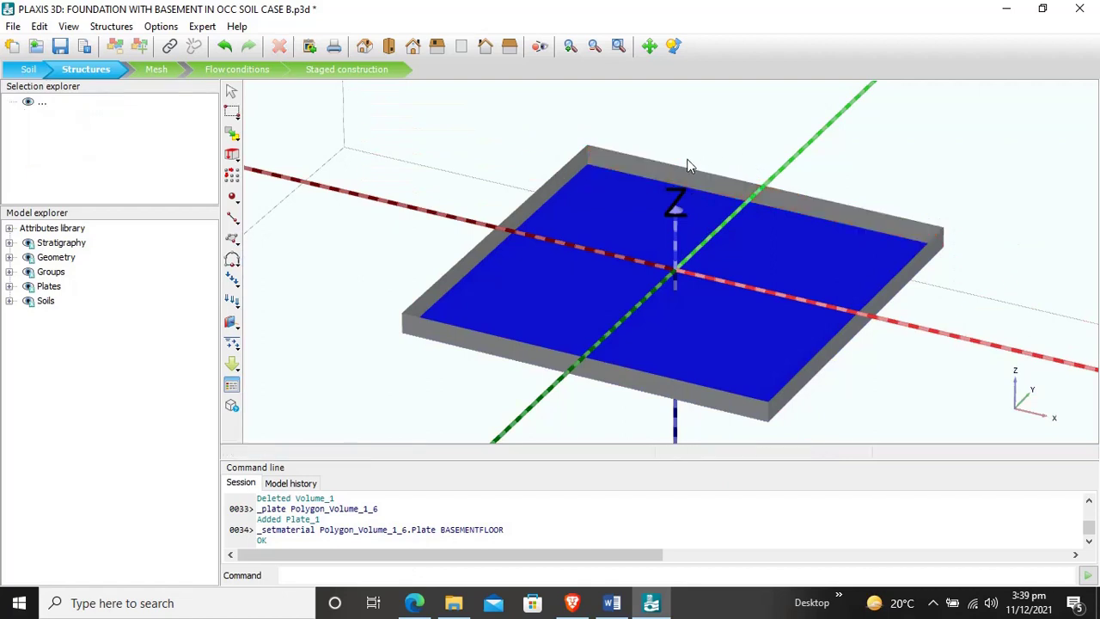
left_click(556, 178, "ctrl")
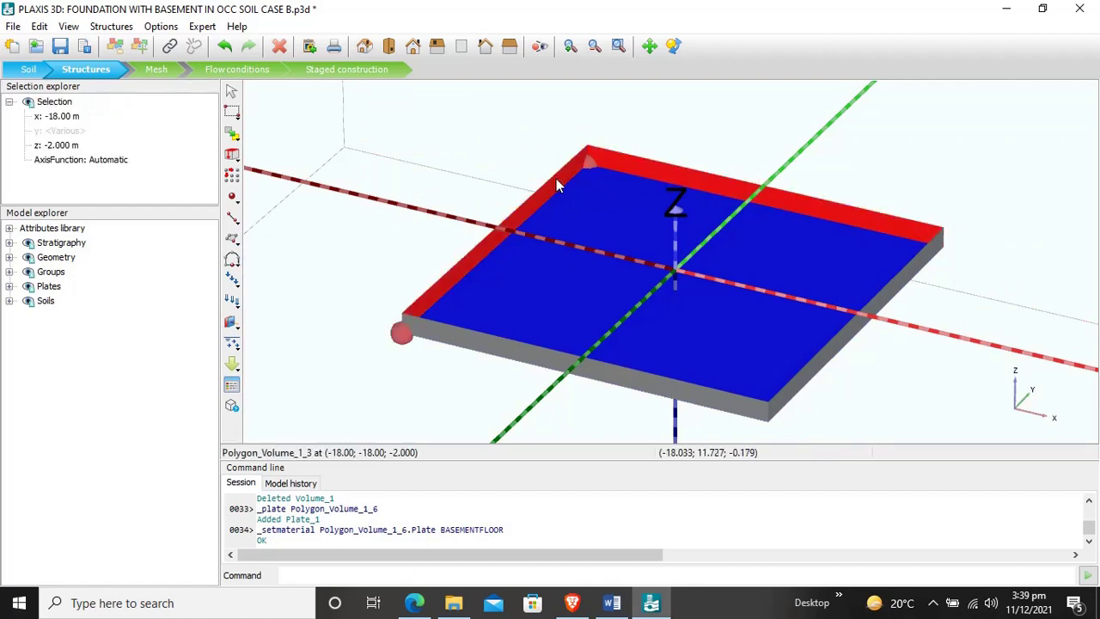
left_click(477, 336, "ctrl")
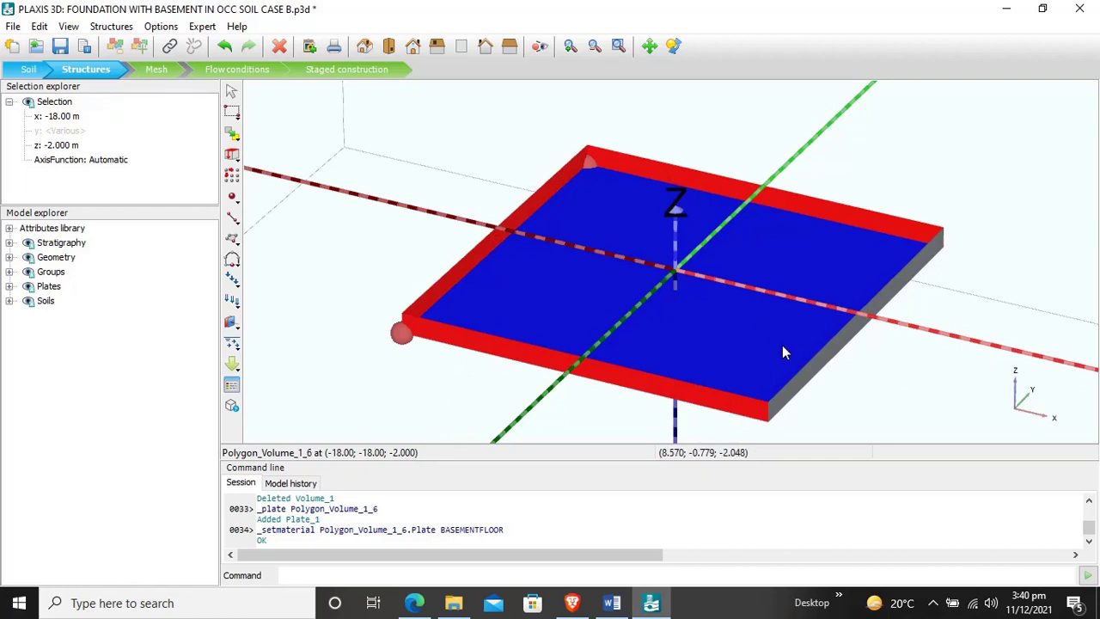
left_click(811, 378, "ctrl")
right_click(820, 362)
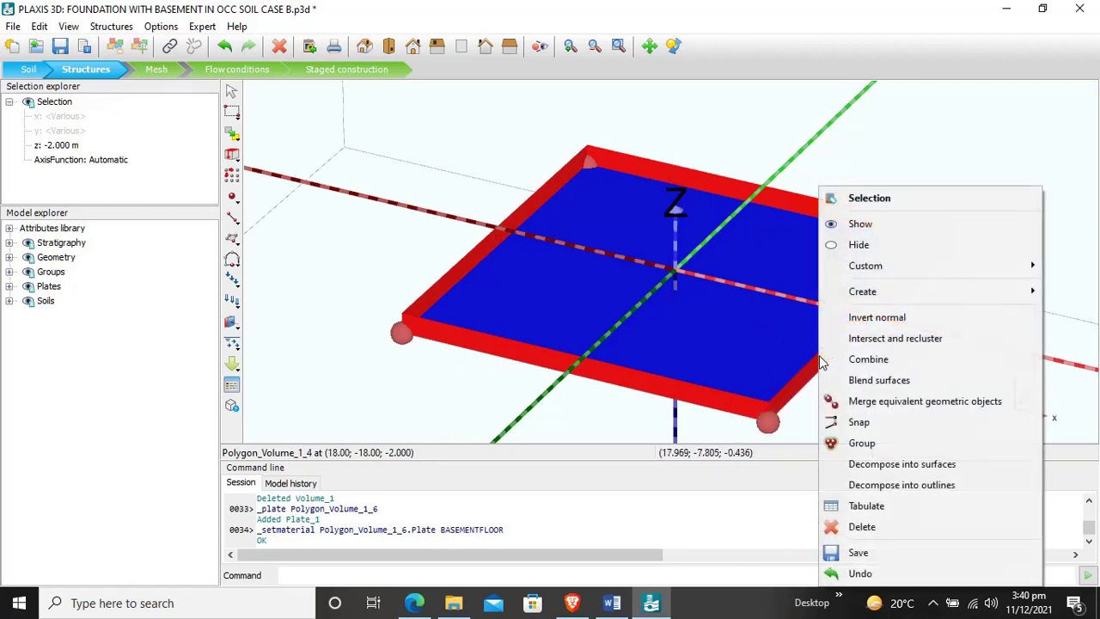
mouse_move(928, 295)
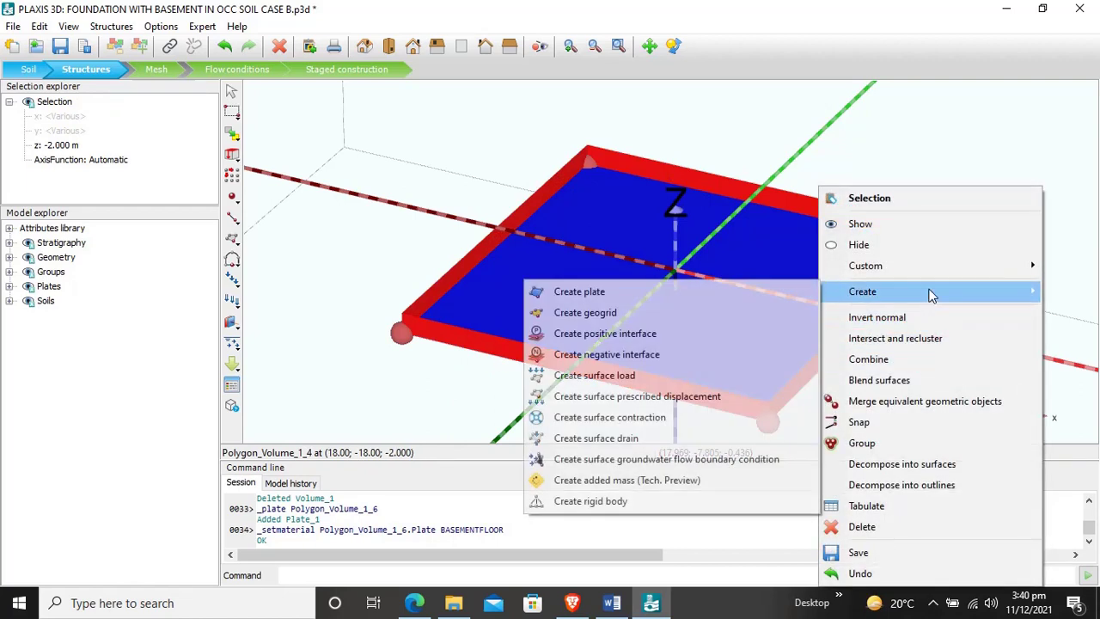
left_click(739, 293)
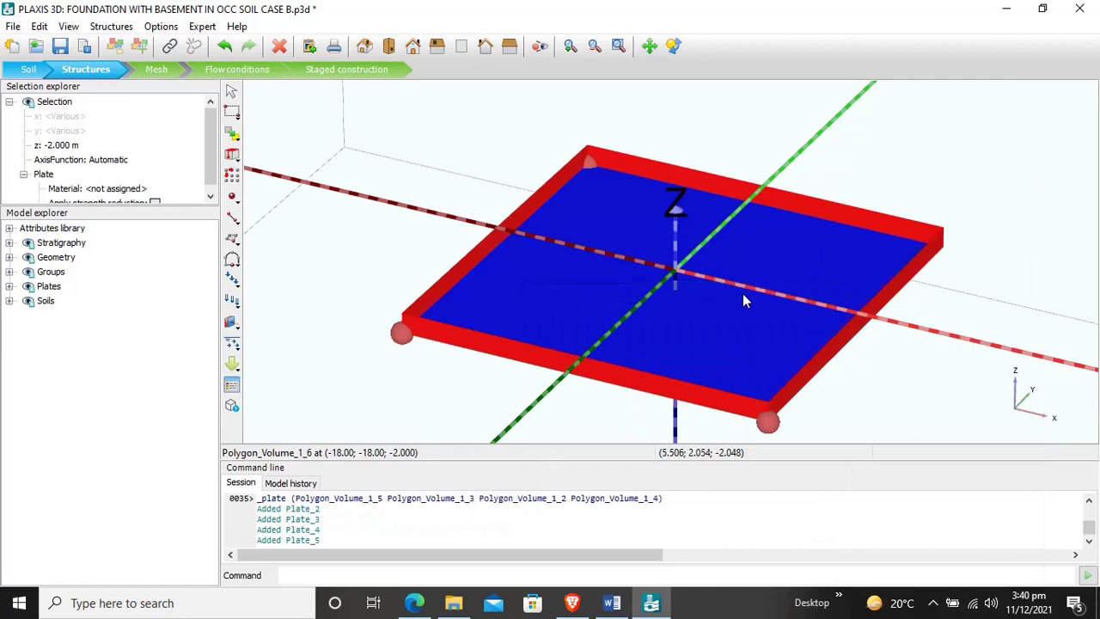
- Assign the BASEMENT WALL material to wall plates Plate_2 to Plate_5
right_click(832, 348)
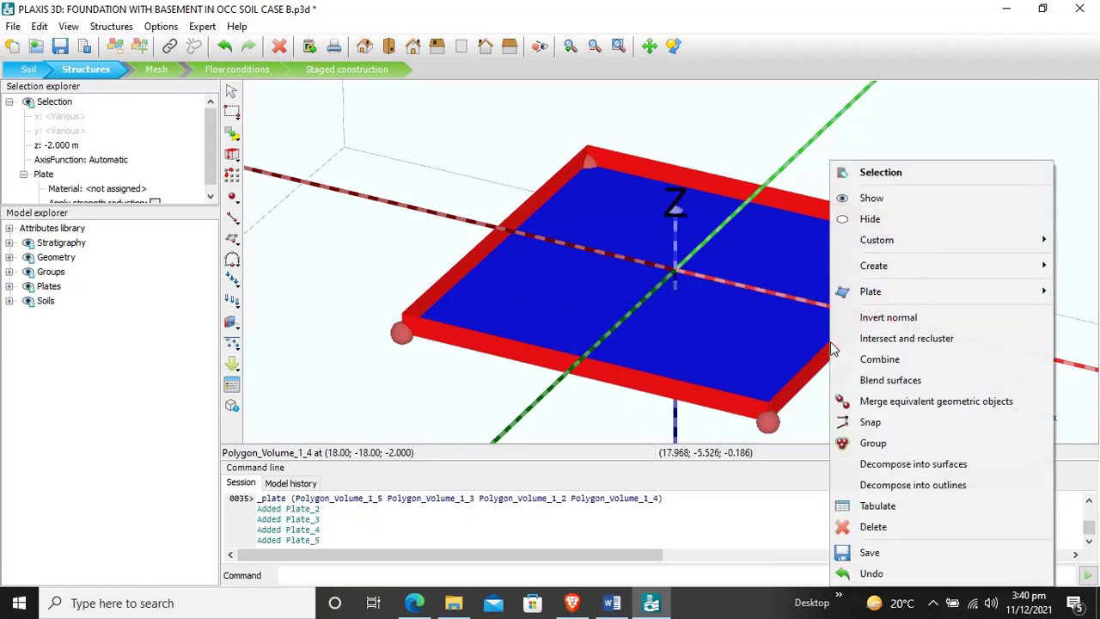
mouse_move(863, 293)
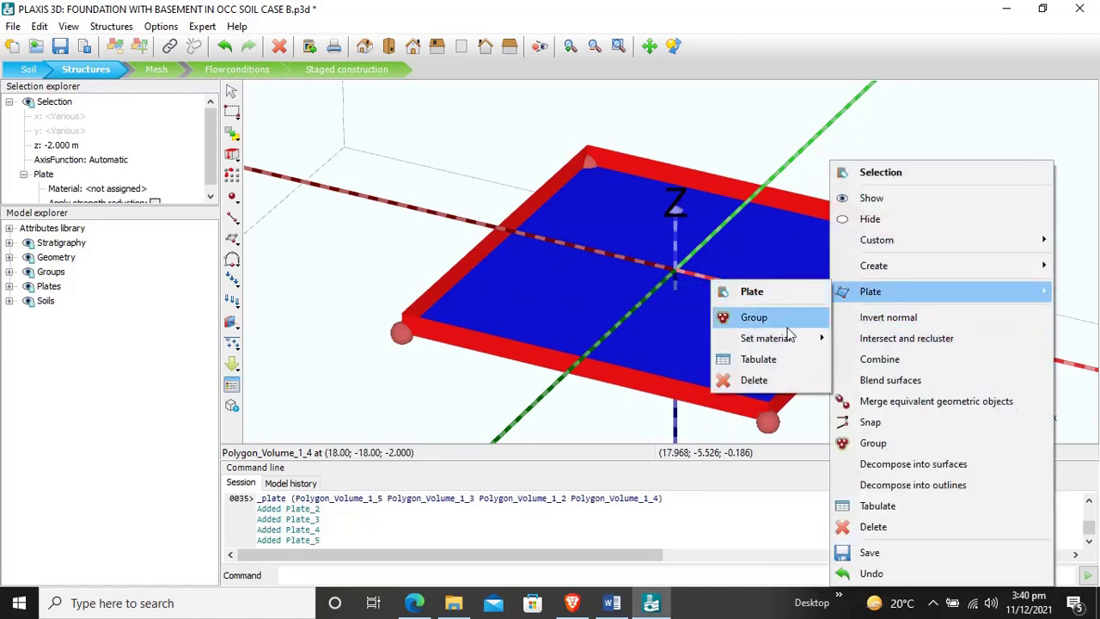
mouse_move(790, 340)
left_click(927, 361)
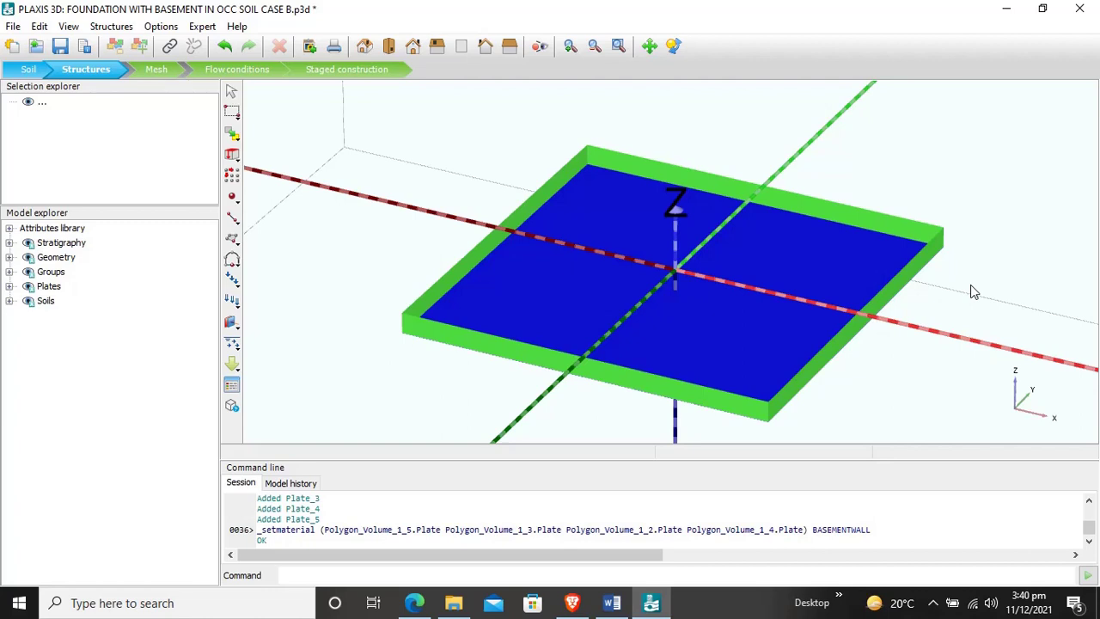
scroll(957, 247, "down", 2)
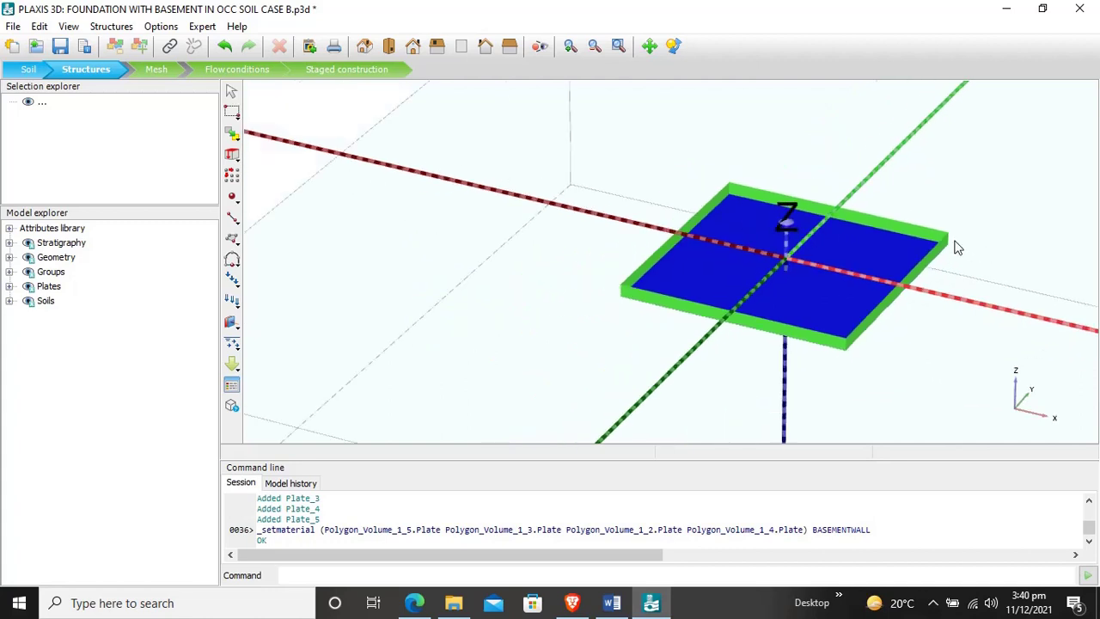
scroll(956, 247, "up", 1)
scroll(953, 247, "down", 2)
scroll(950, 245, "up", 2)
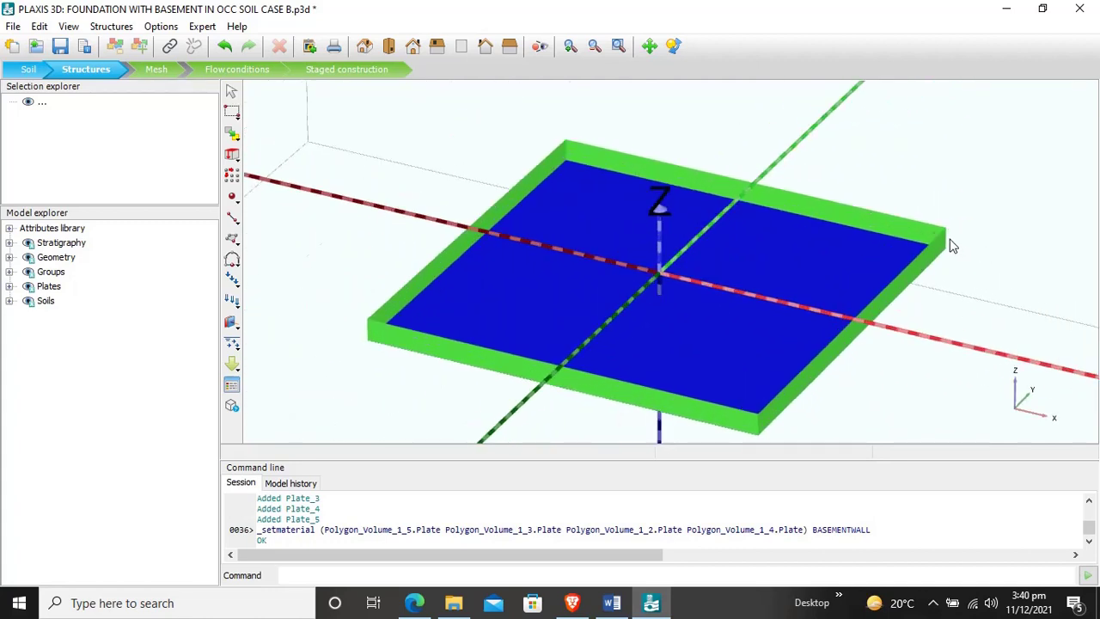
- Draw Beam_1 from (-8.5, -19.5, 0.5) to (-8, 14.5, 0.5) and select its start point
scroll(948, 242, "down", 1)
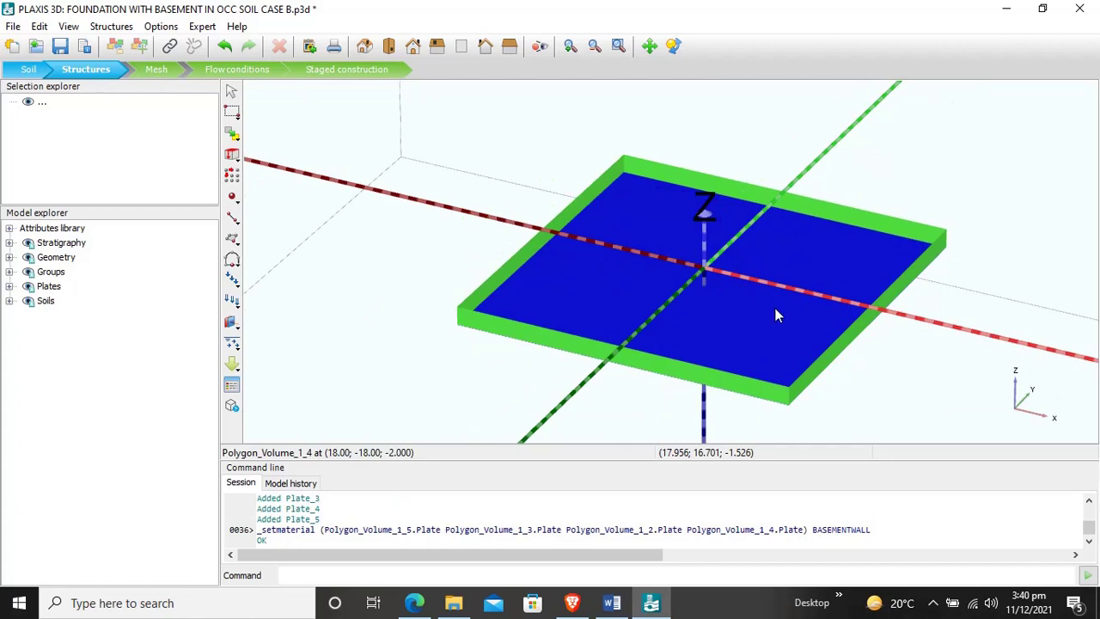
left_click(233, 221)
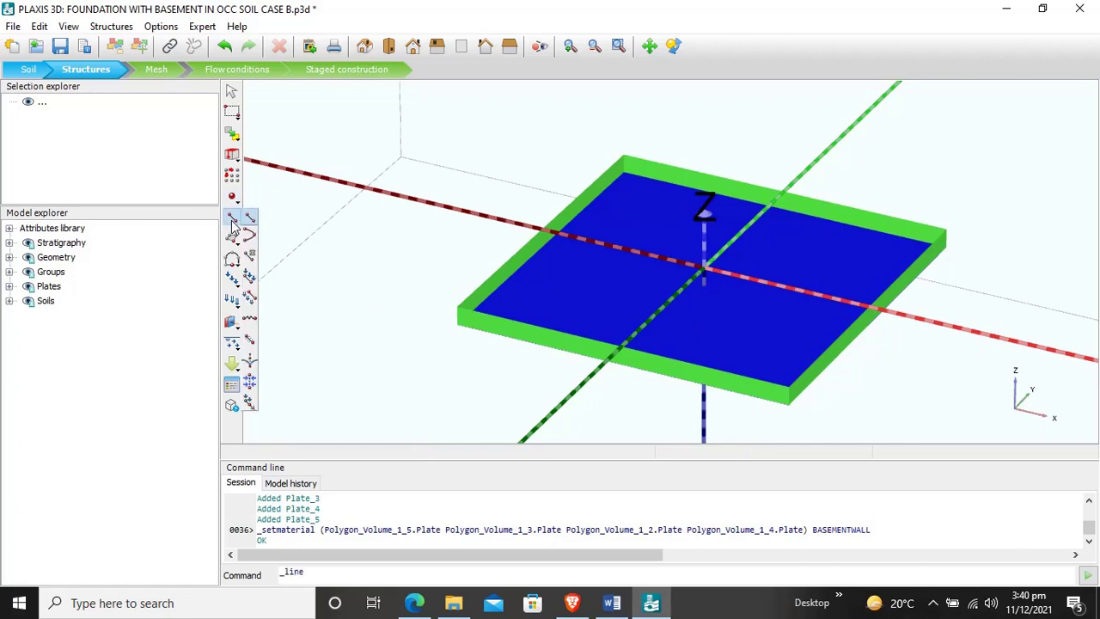
left_click(249, 260)
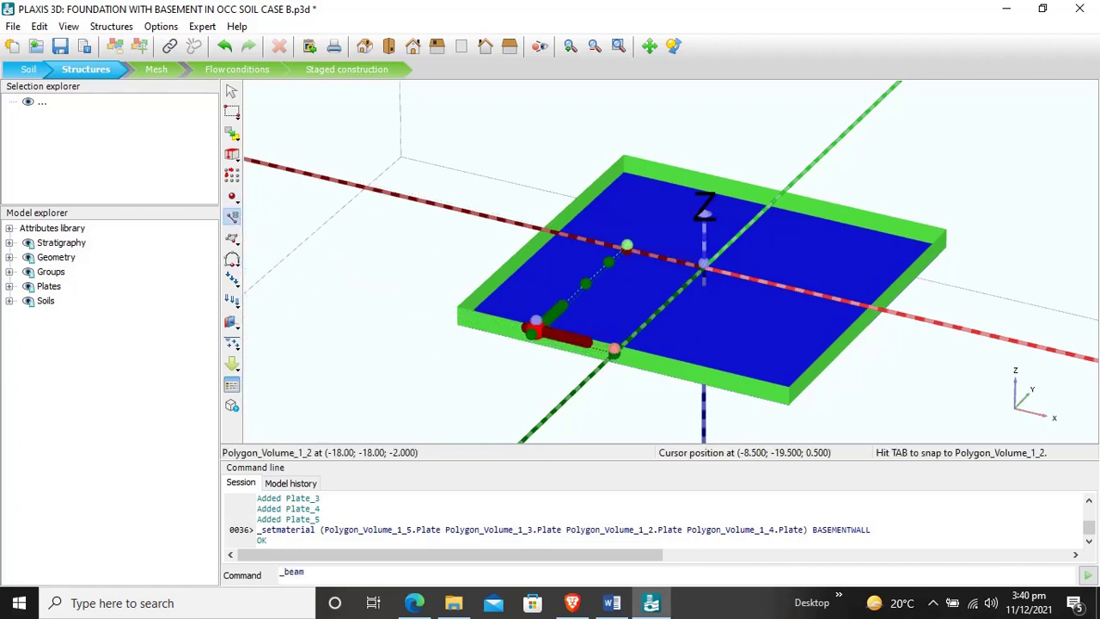
left_click(534, 328)
left_click(695, 179)
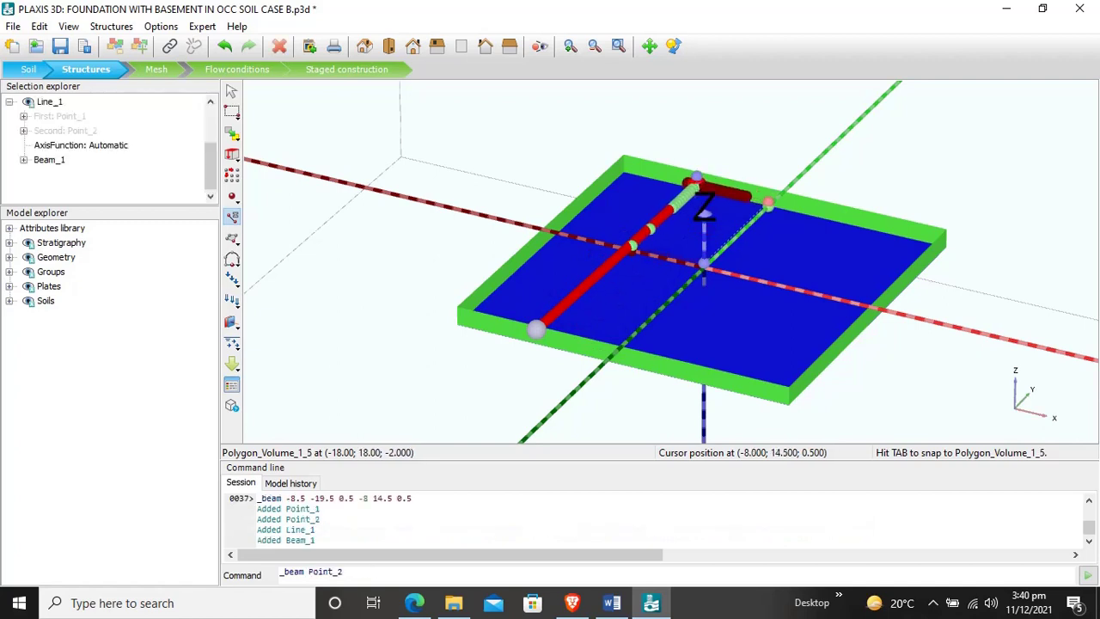
key("Escape")
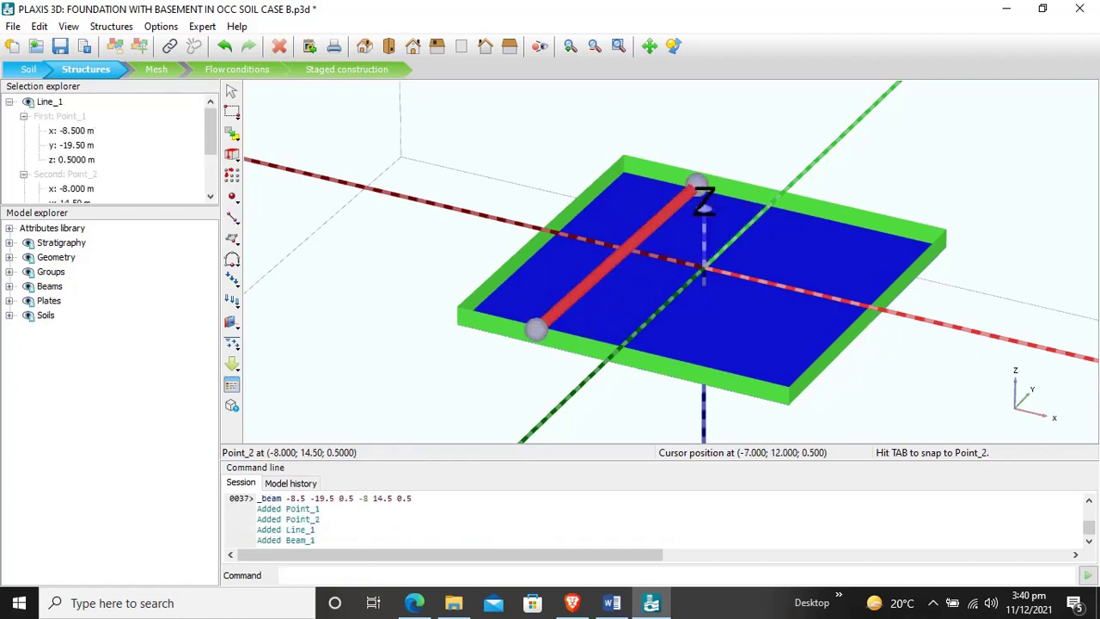
left_click(537, 326)
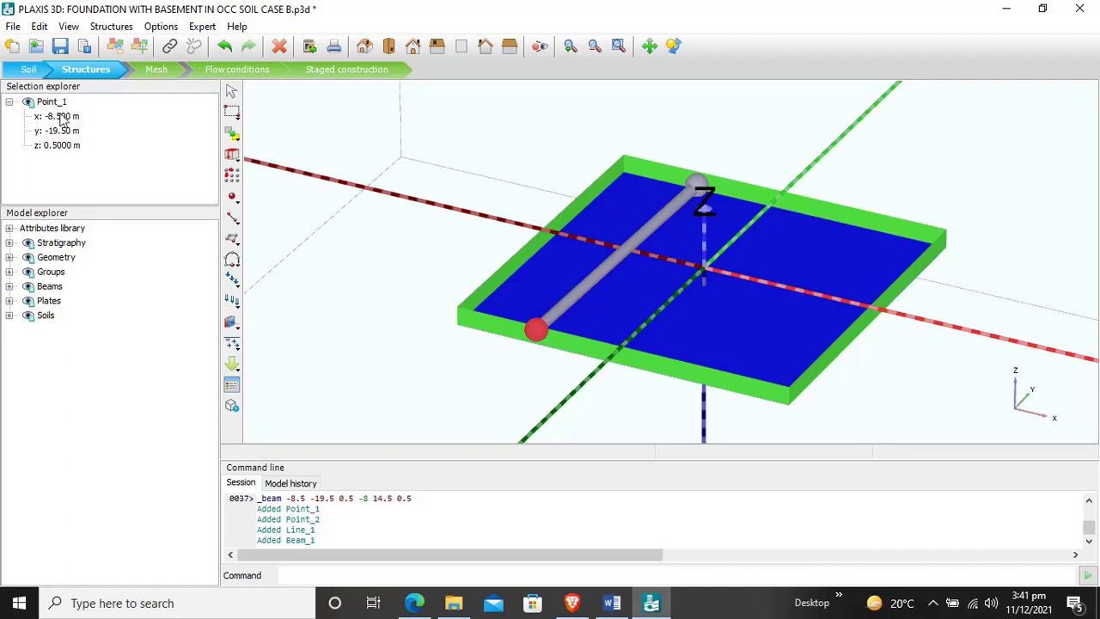
- Inspect the beam's Line_1 and end points, then reselect start point Point_1
left_click(60, 119)
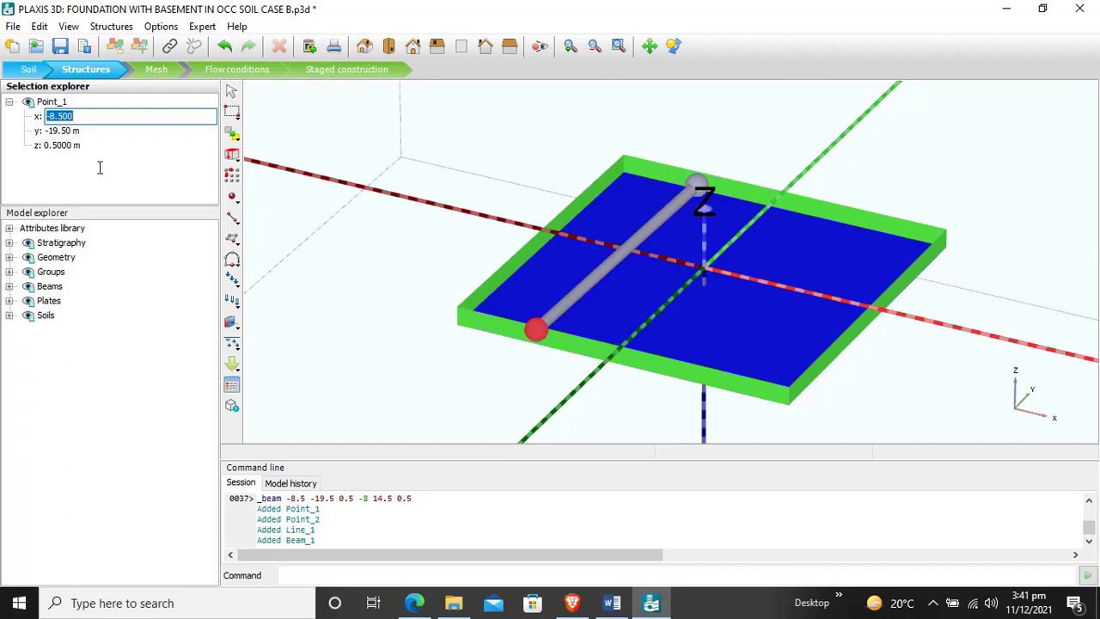
left_click(588, 283)
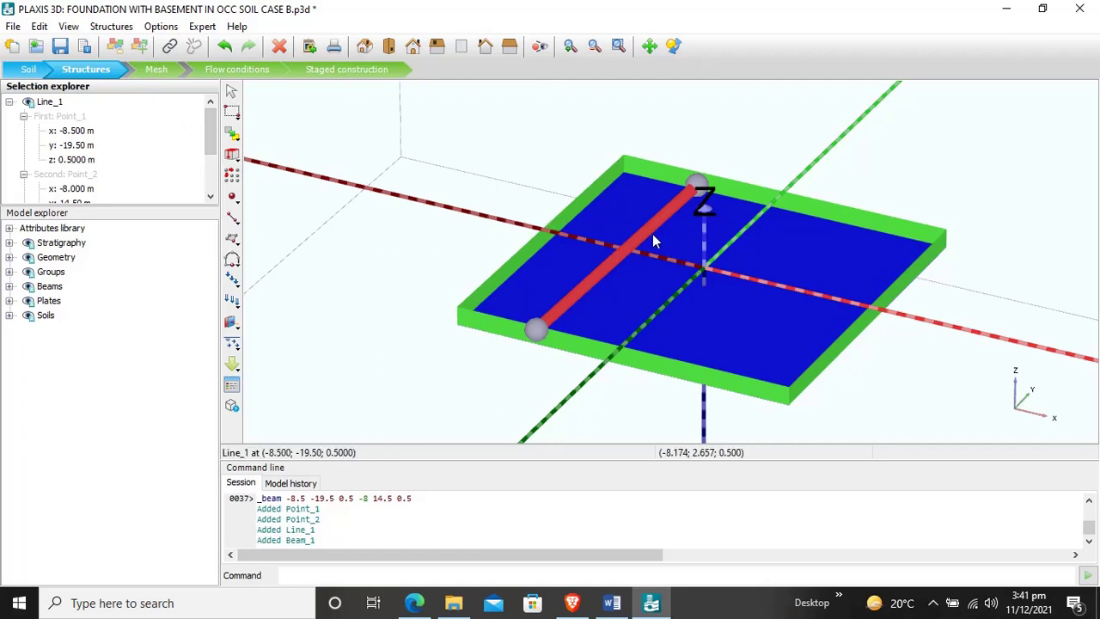
left_click(699, 188)
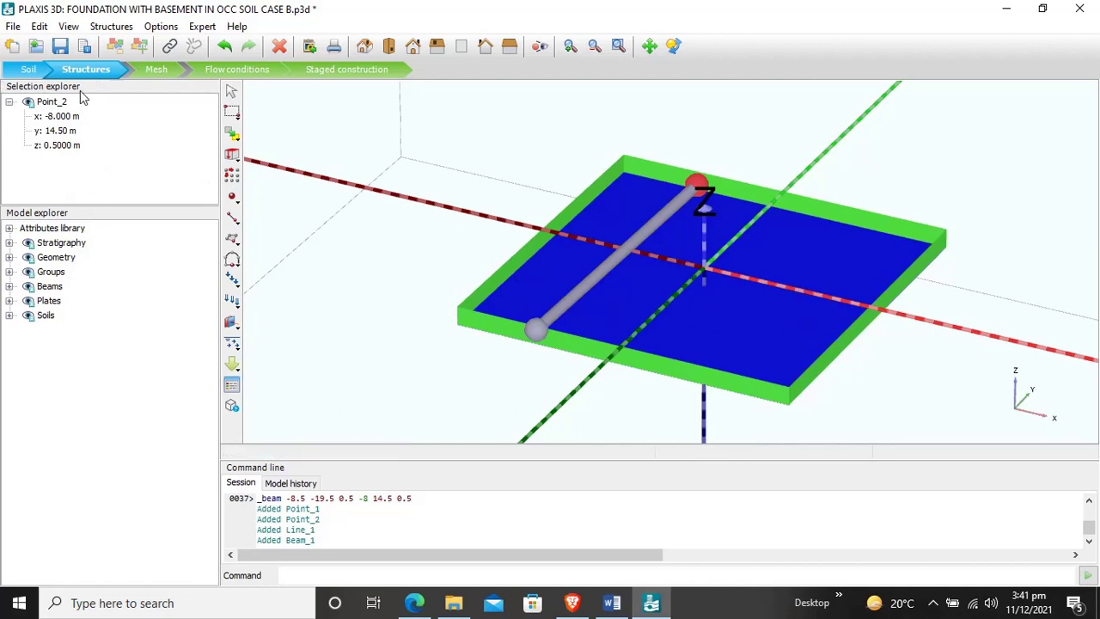
left_click(617, 258)
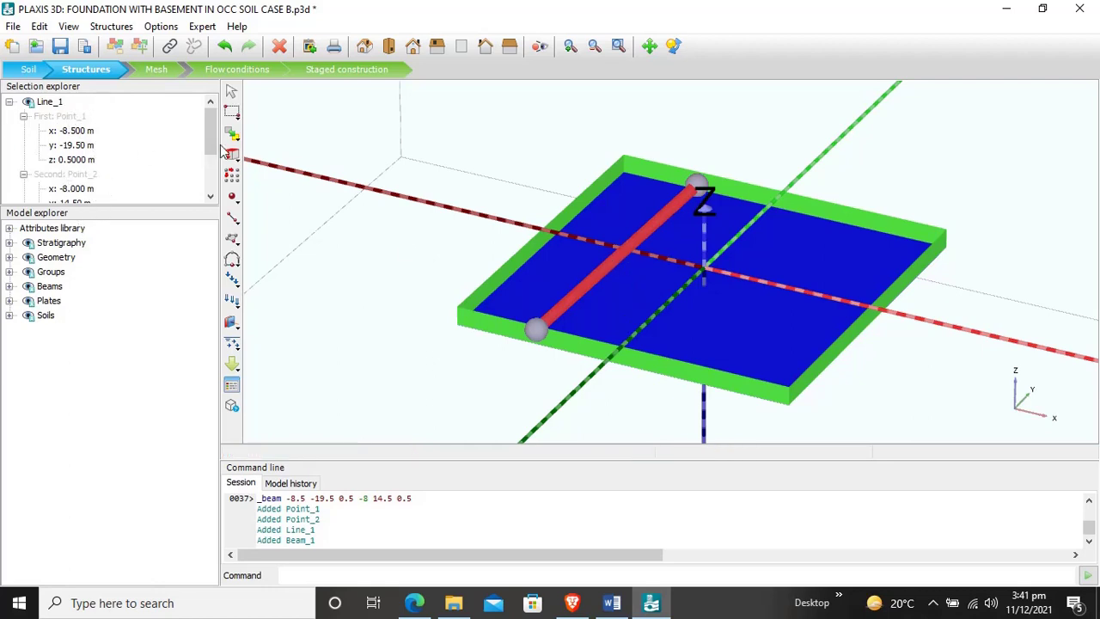
mouse_move(206, 140)
left_mouse_down()
mouse_move(207, 153)
mouse_move(214, 130)
left_mouse_up()
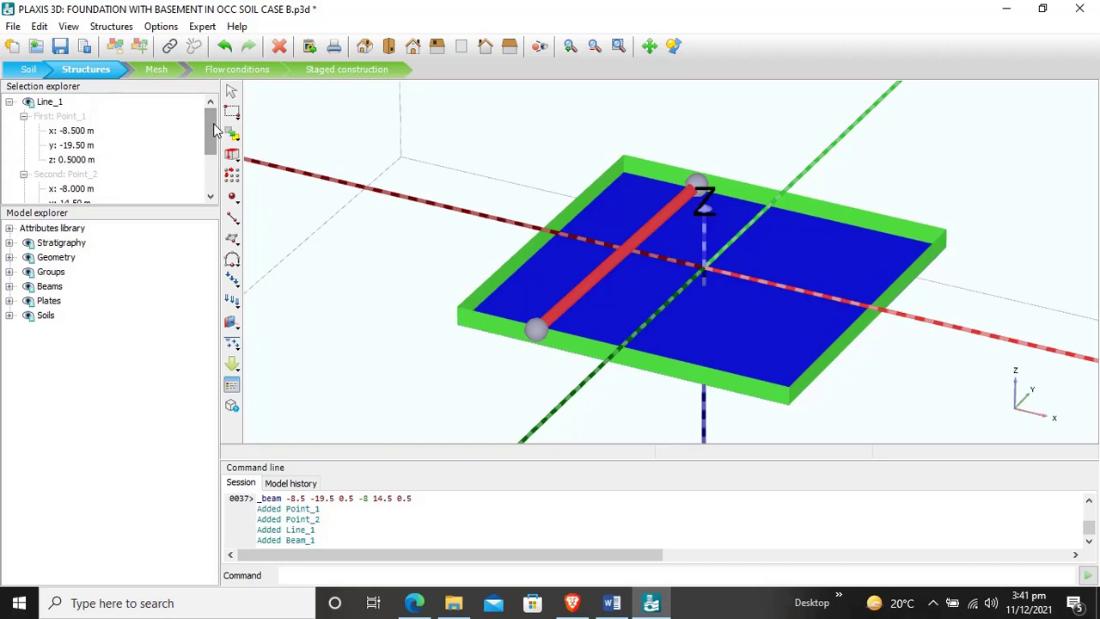
left_click(533, 332)
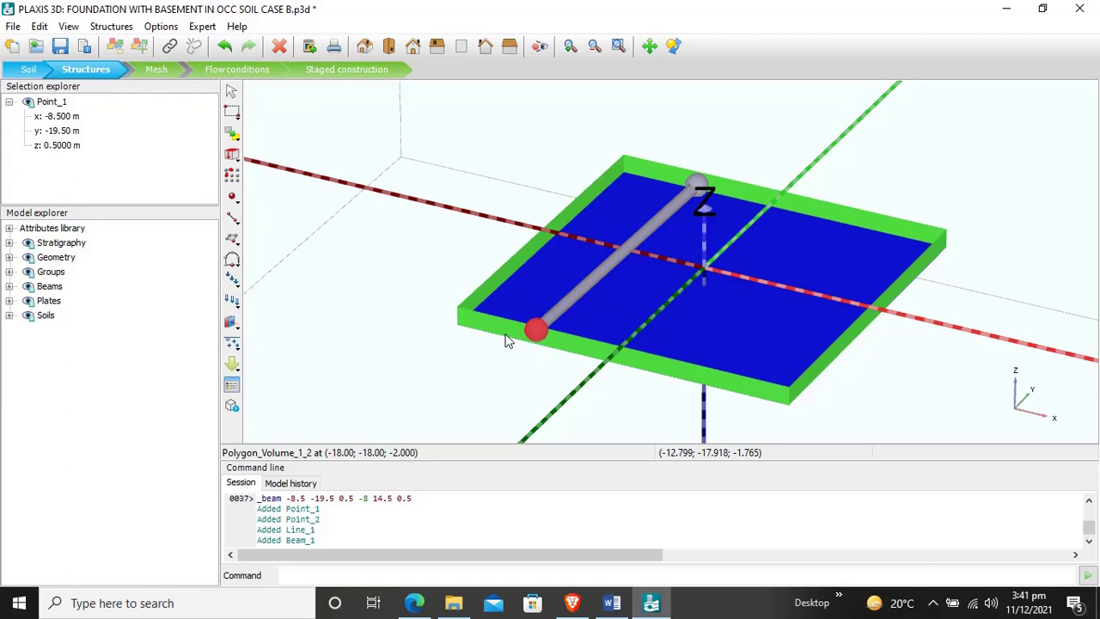
- Move Point_1 to x -6, y -18, z -2
left_click(63, 117)
type("-6")
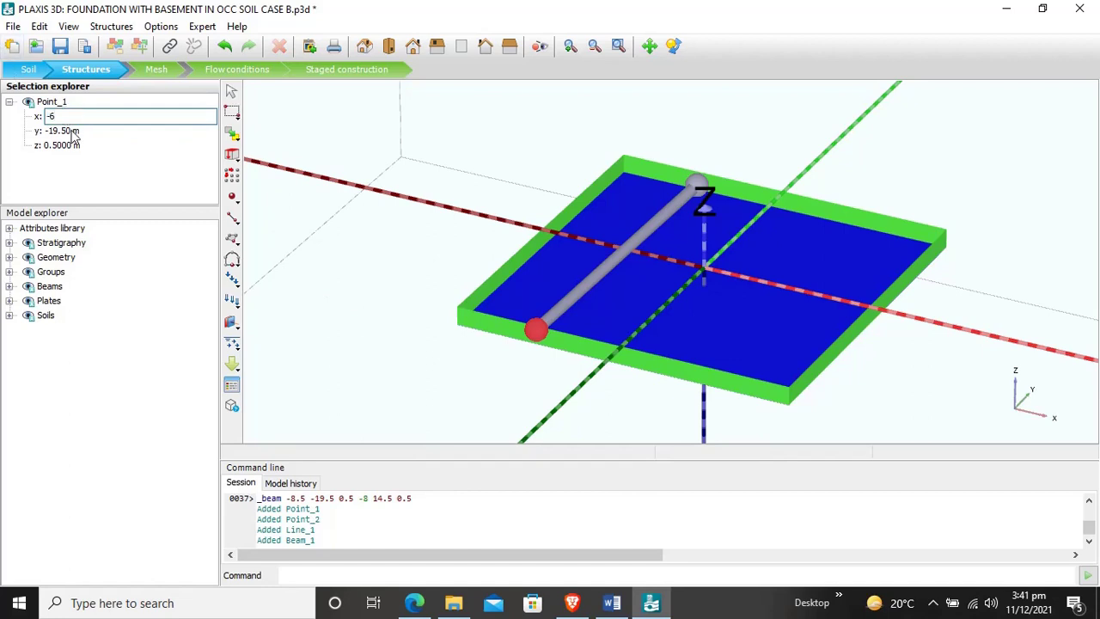
key("Return")
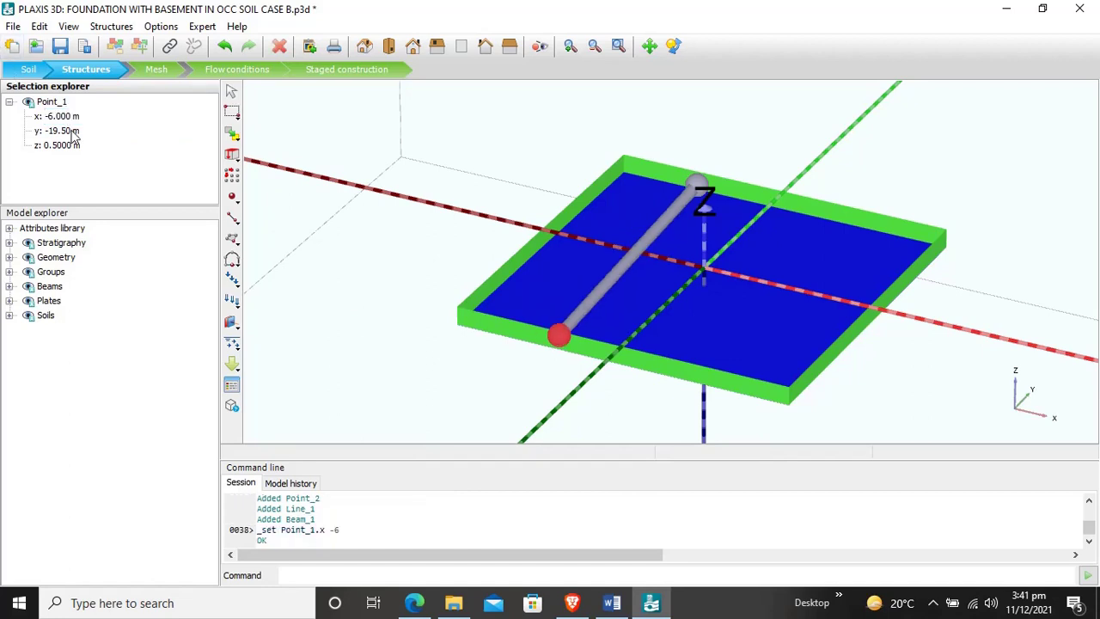
left_click(60, 131)
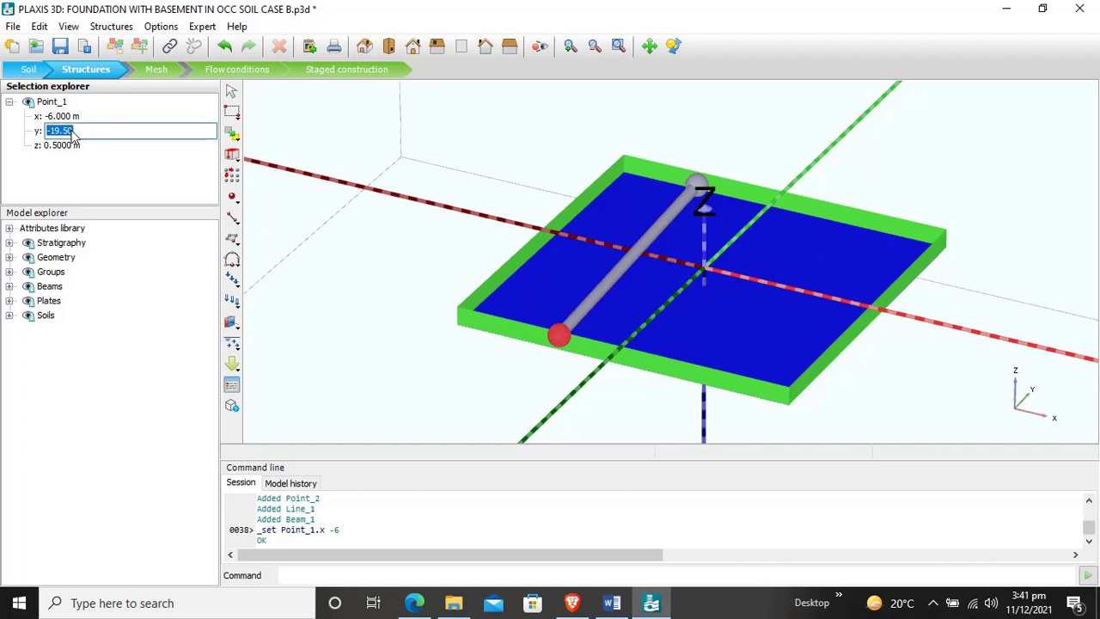
type("-18")
left_click(75, 148)
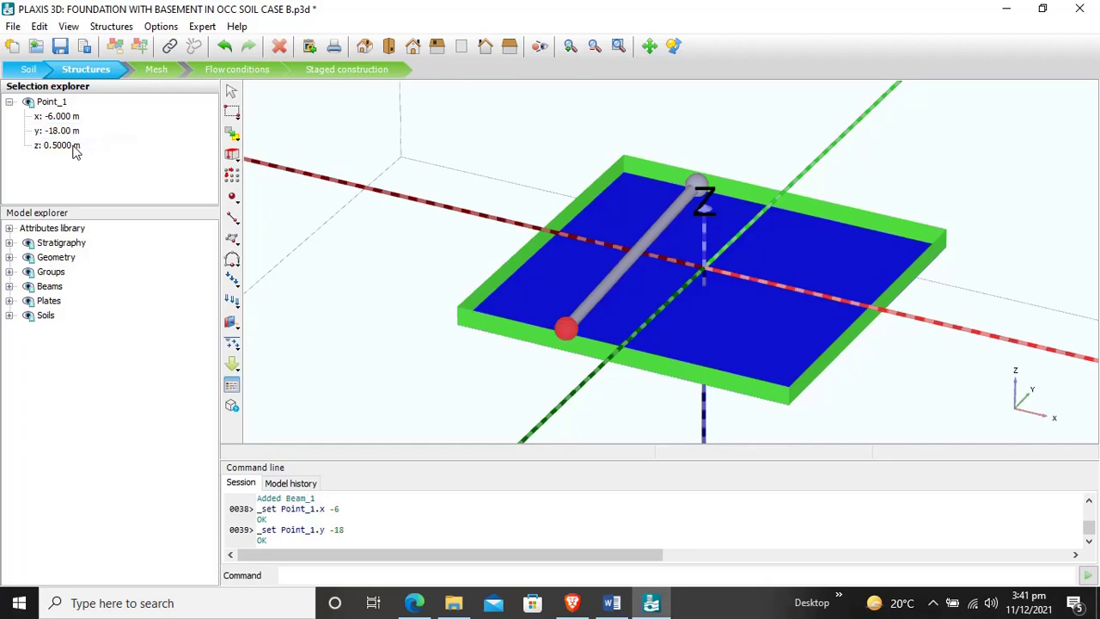
type("-")
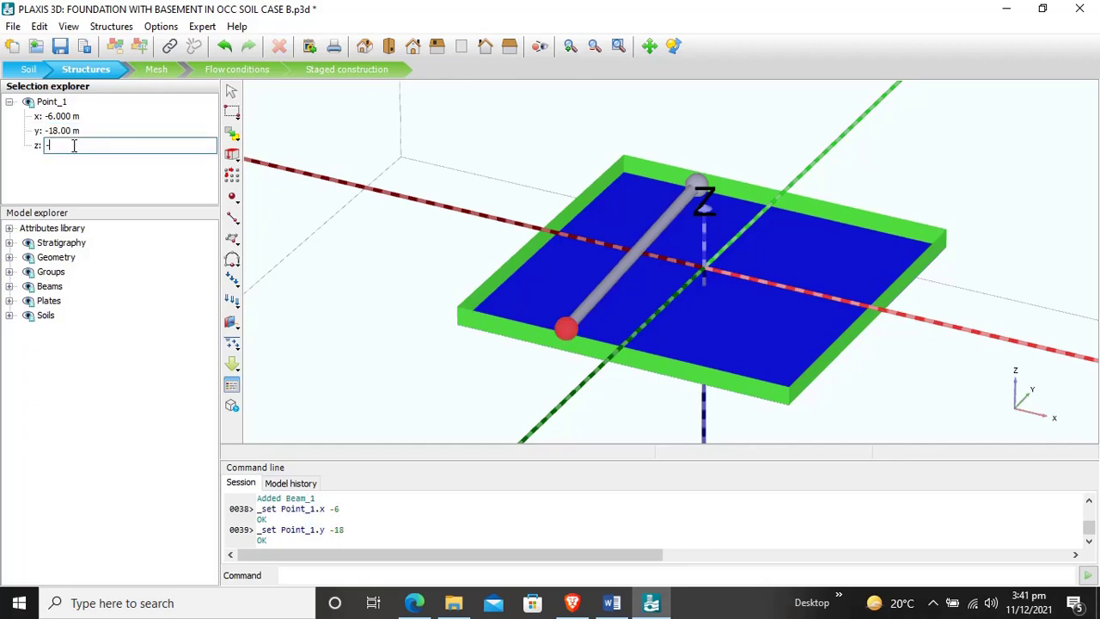
type("2")
left_click(156, 185)
- Move Beam_1's end point Point_2 to (-6, 18, -2), then clear the selection
left_click(694, 183)
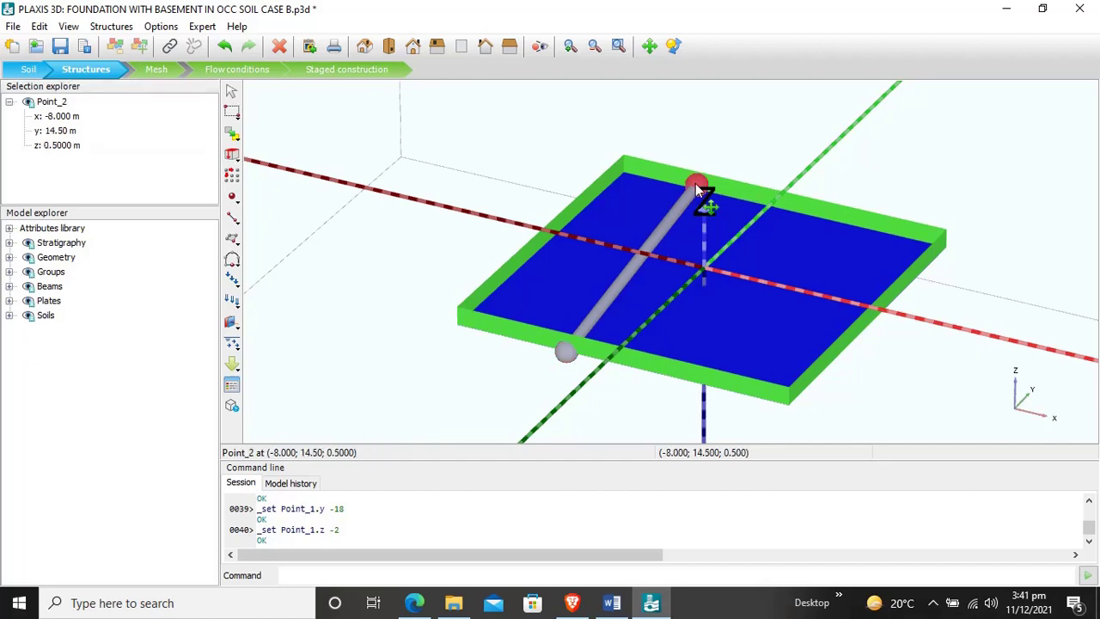
left_click(75, 118)
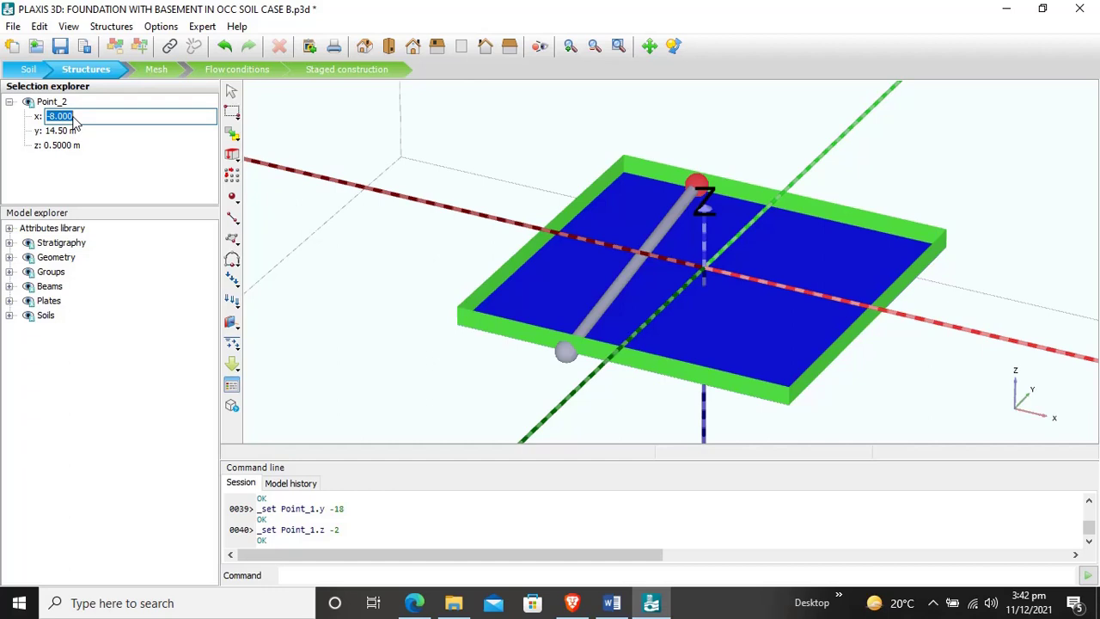
type("-6")
key("Return")
left_click(59, 131)
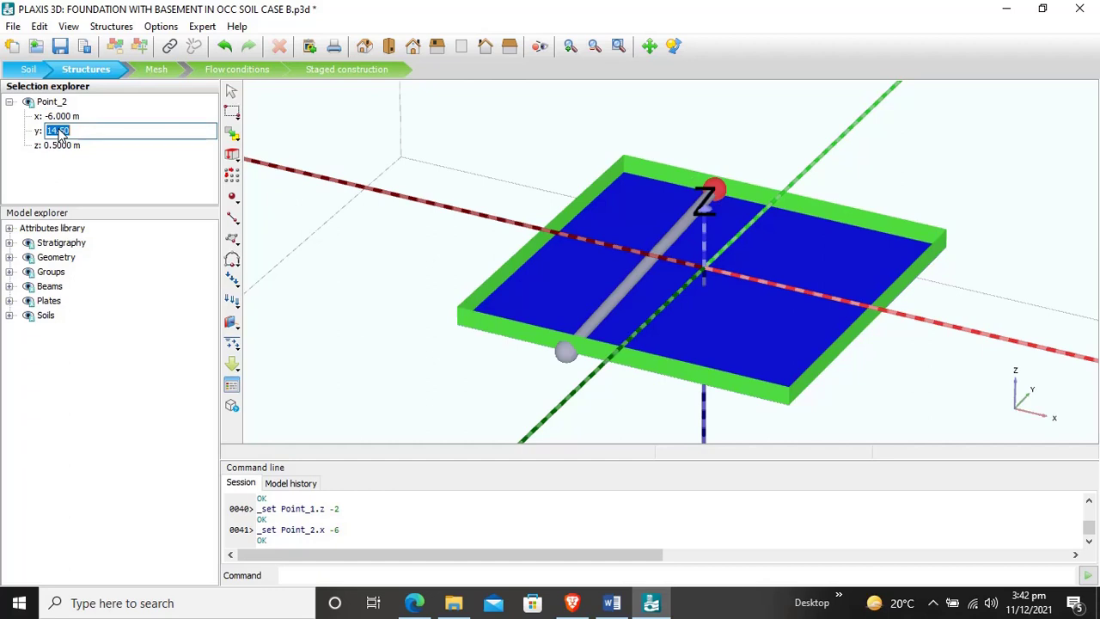
type("18")
key("Return")
left_click(73, 146)
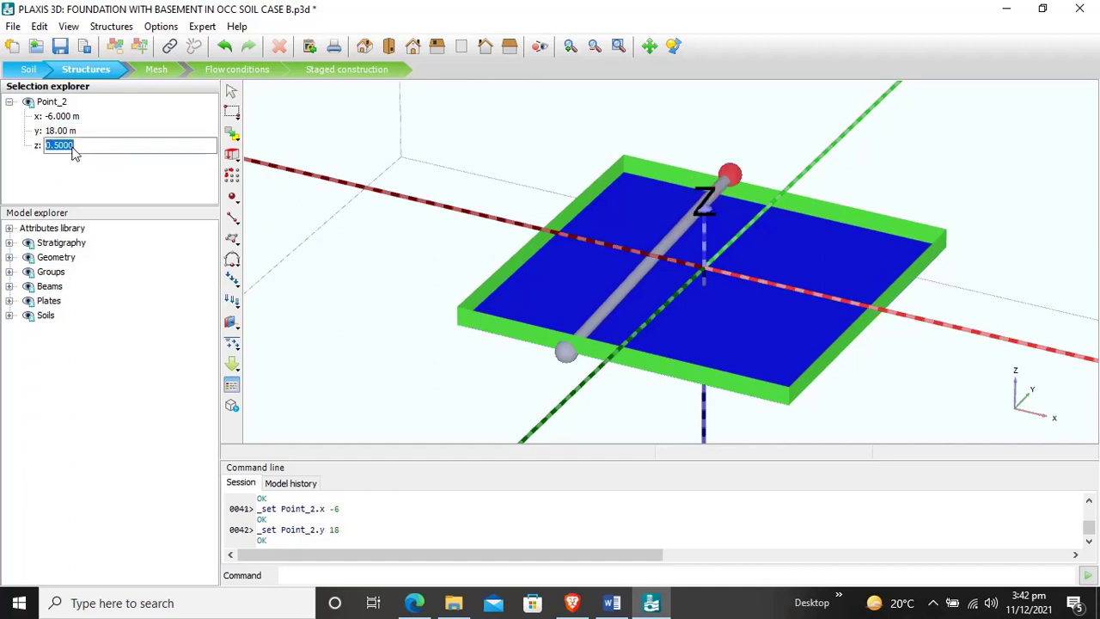
type("-2")
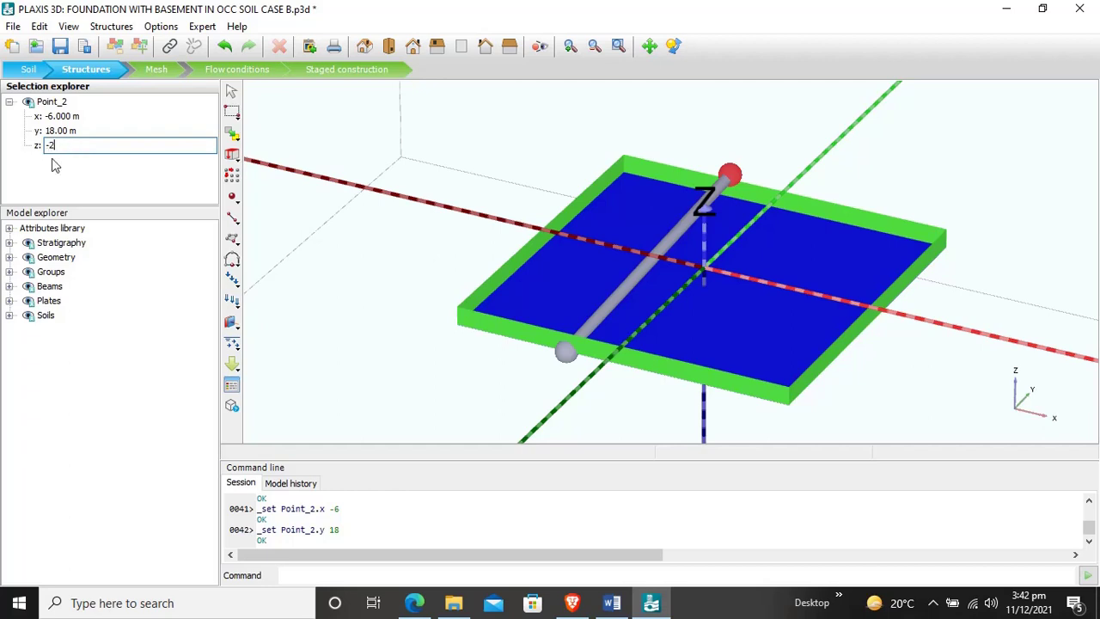
key("Return")
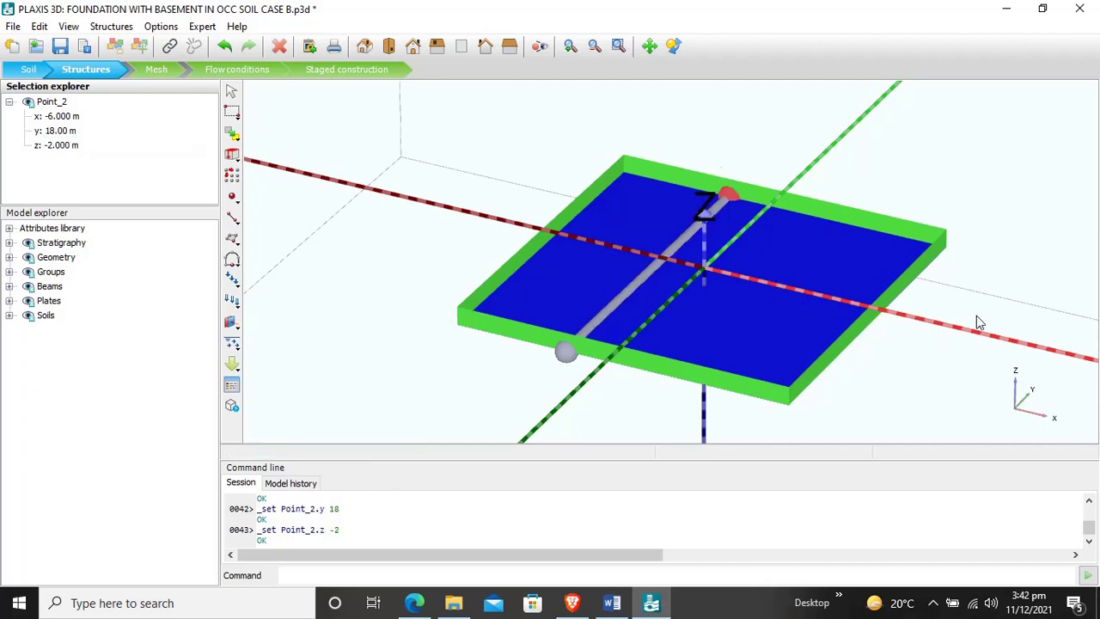
left_click(990, 248)
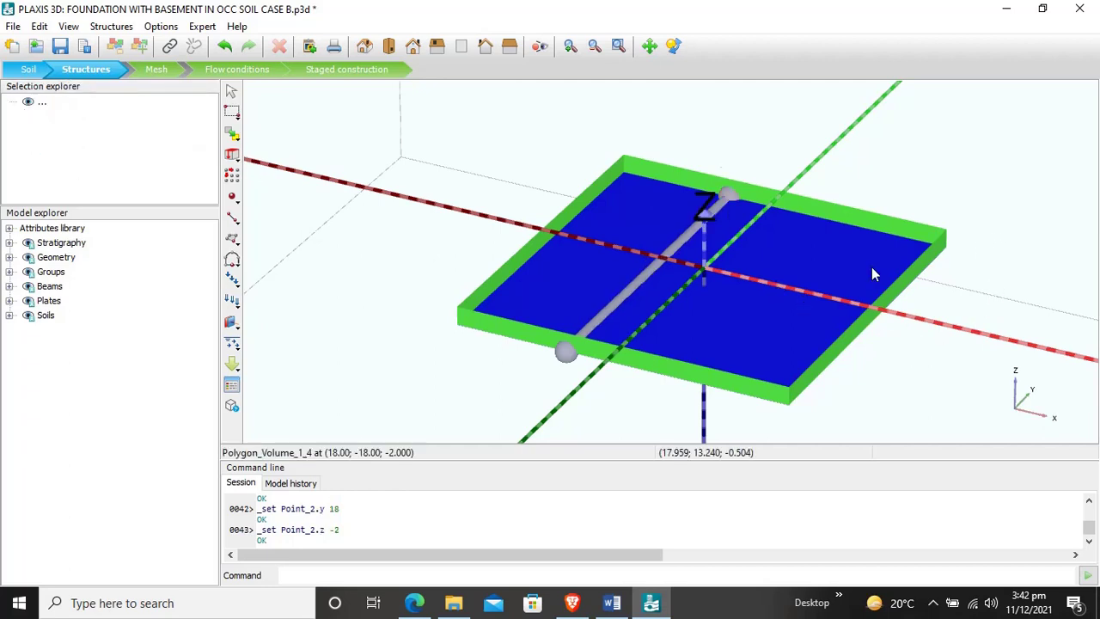
- Select beam line Line_1 and bring up its Create array dialog
left_click(645, 276)
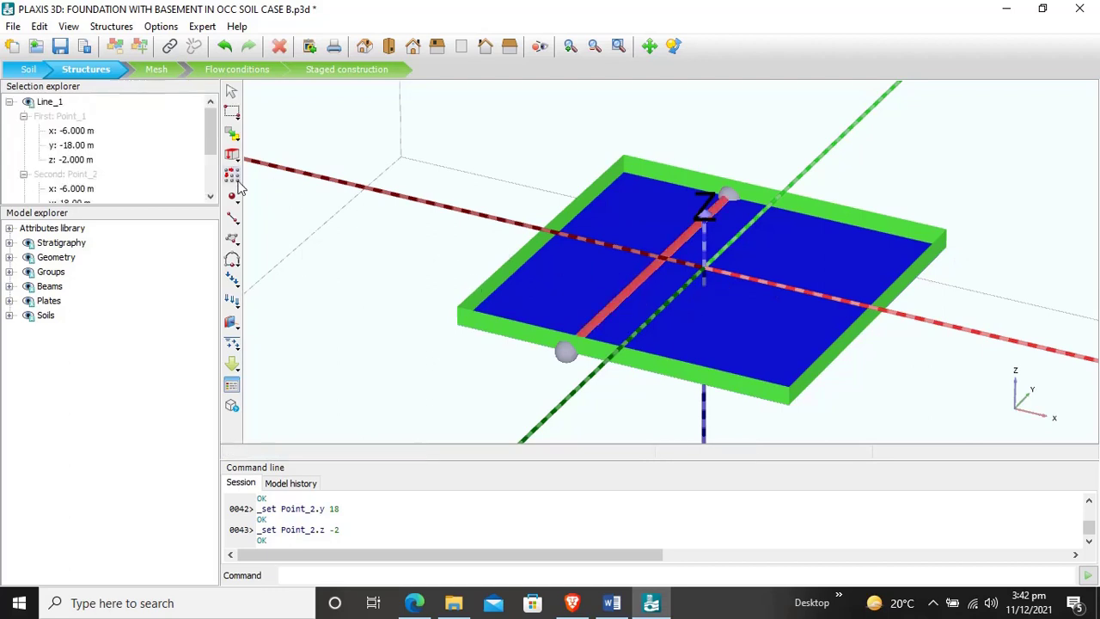
left_click(633, 295)
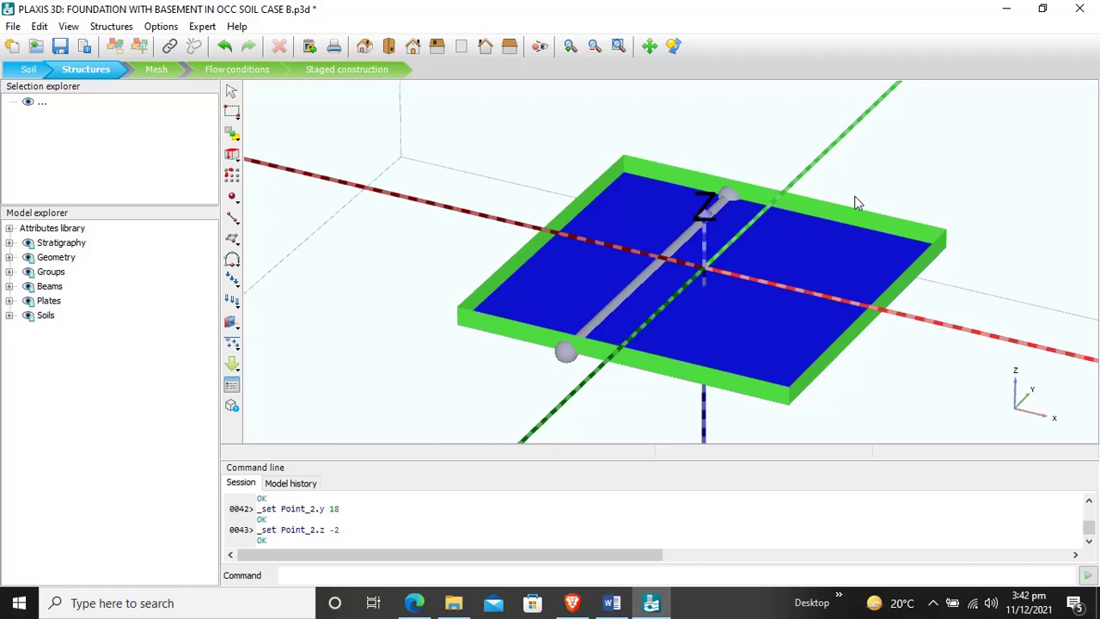
left_click(656, 264)
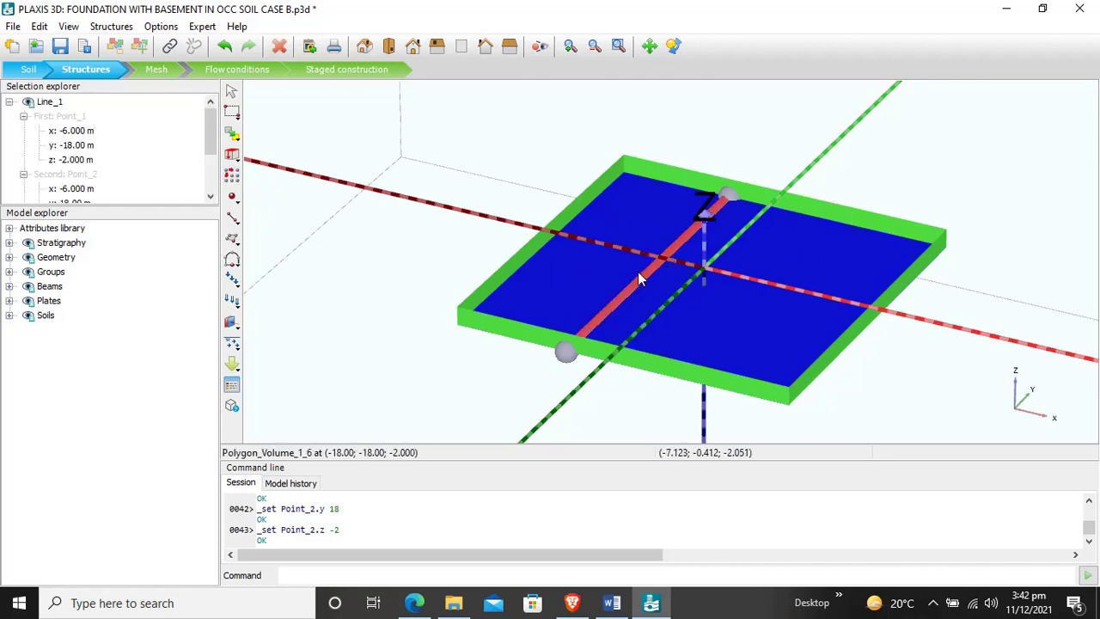
left_click(231, 176)
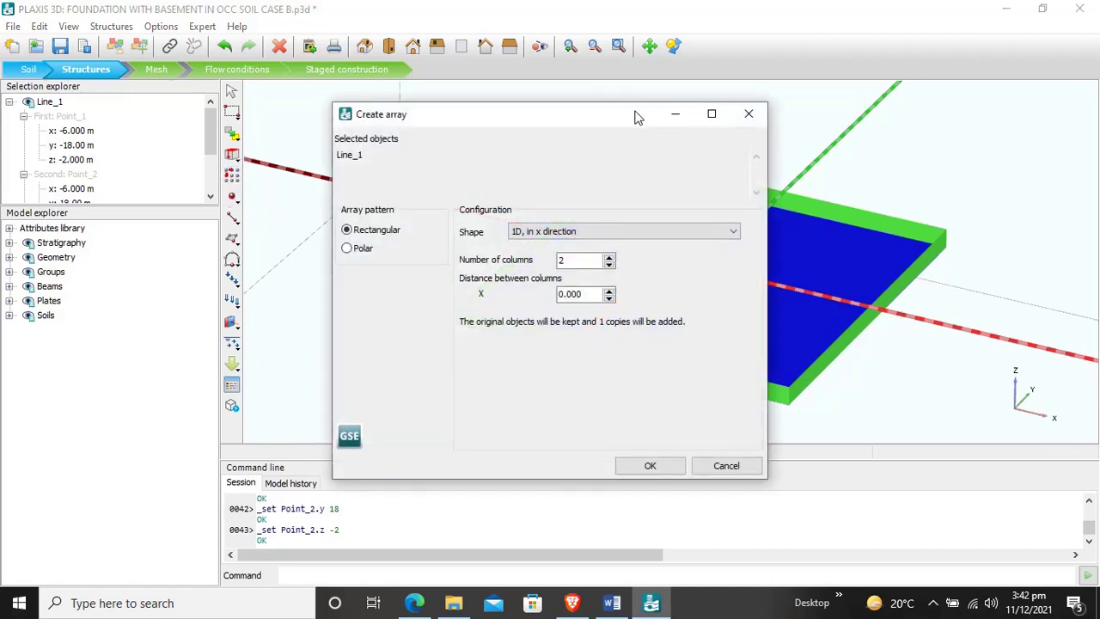
- Array Line_1 as a 1D x-direction copy spaced 12 m, creating Line_2
left_click_drag(633, 113, 443, 90)
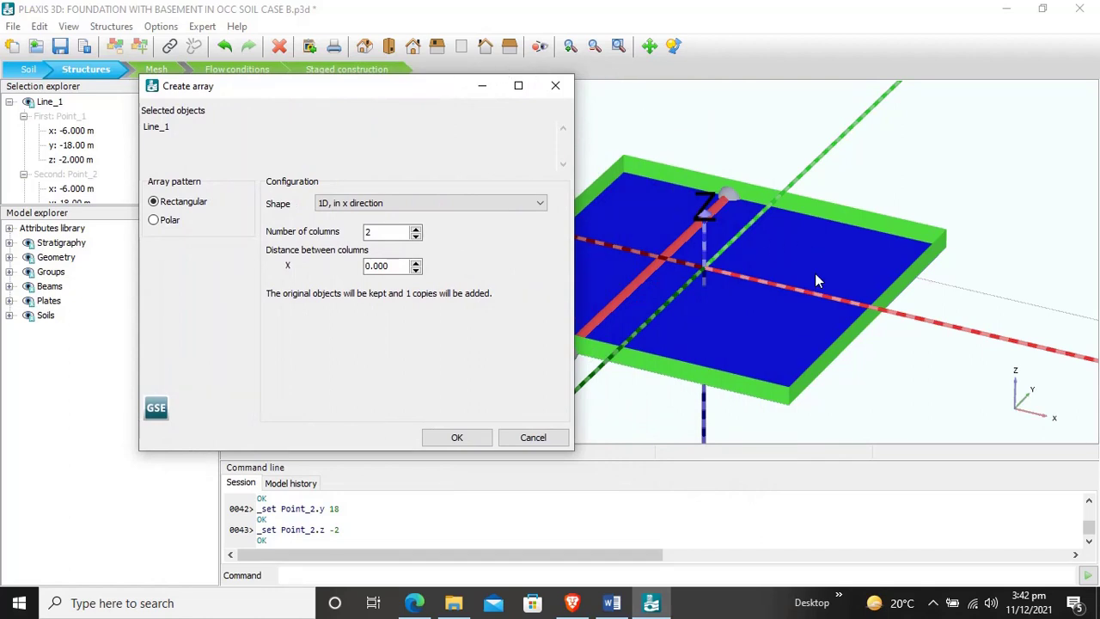
left_click(437, 201)
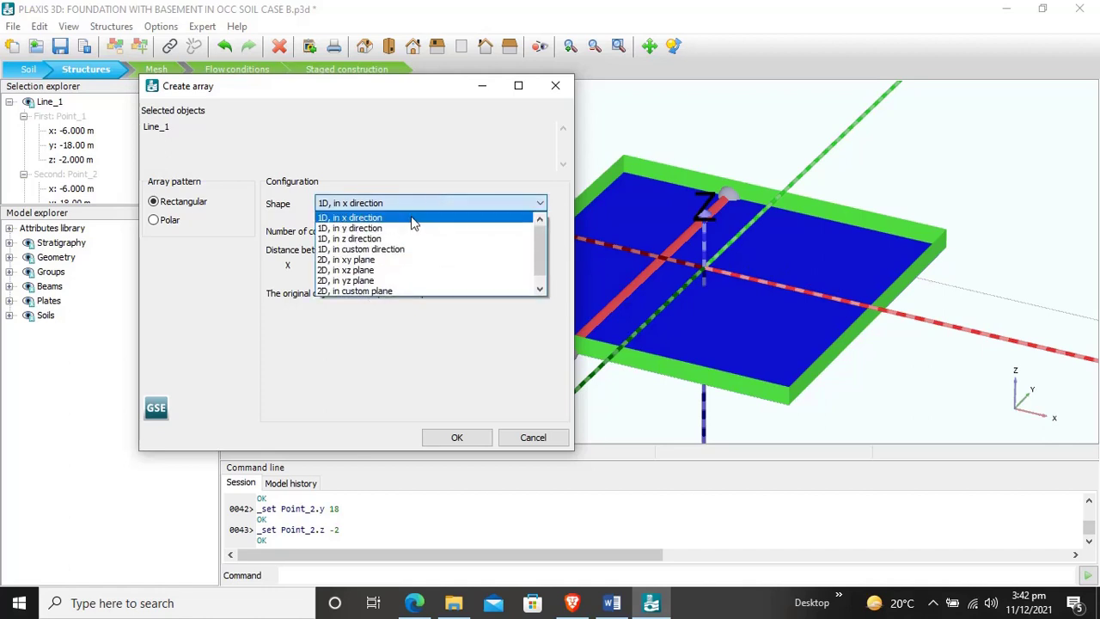
left_click(410, 220)
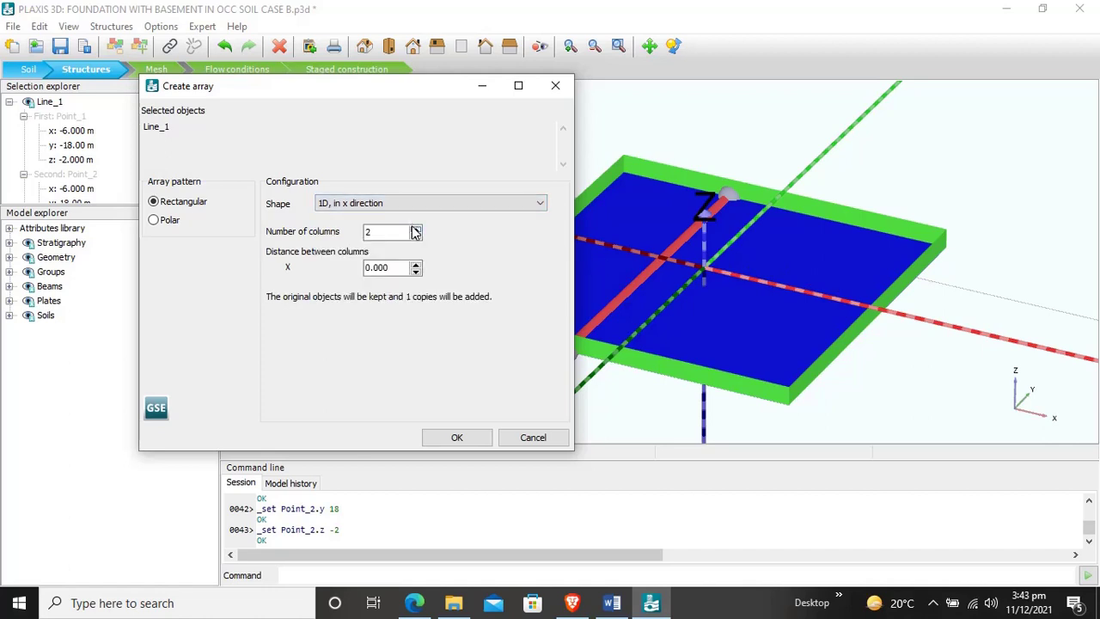
double_click(392, 267)
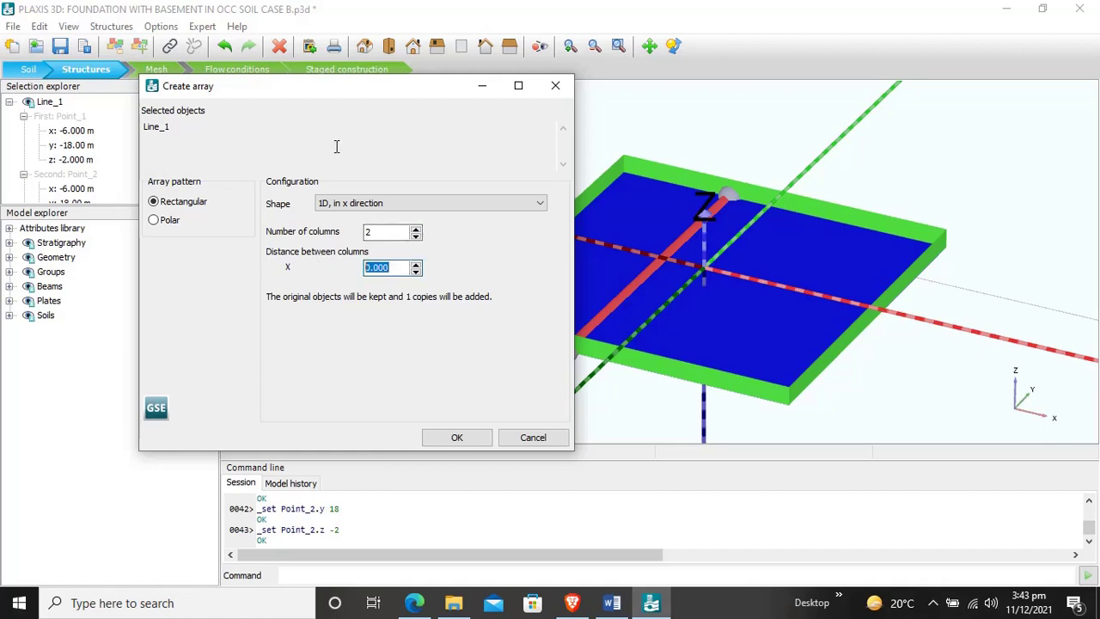
type("12")
left_click(479, 441)
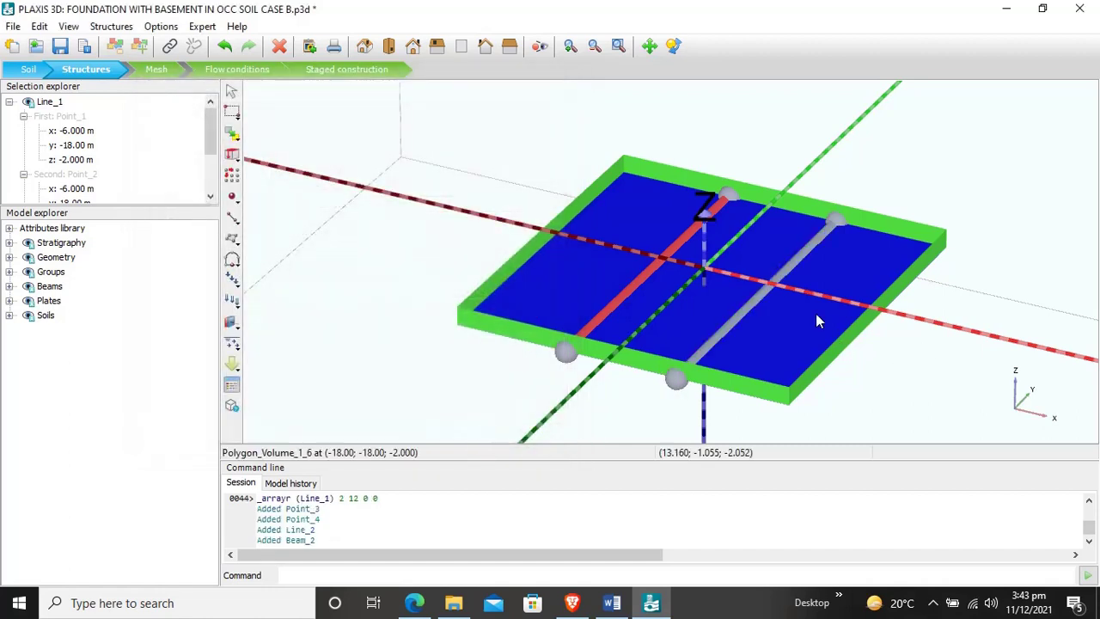
left_click(763, 302)
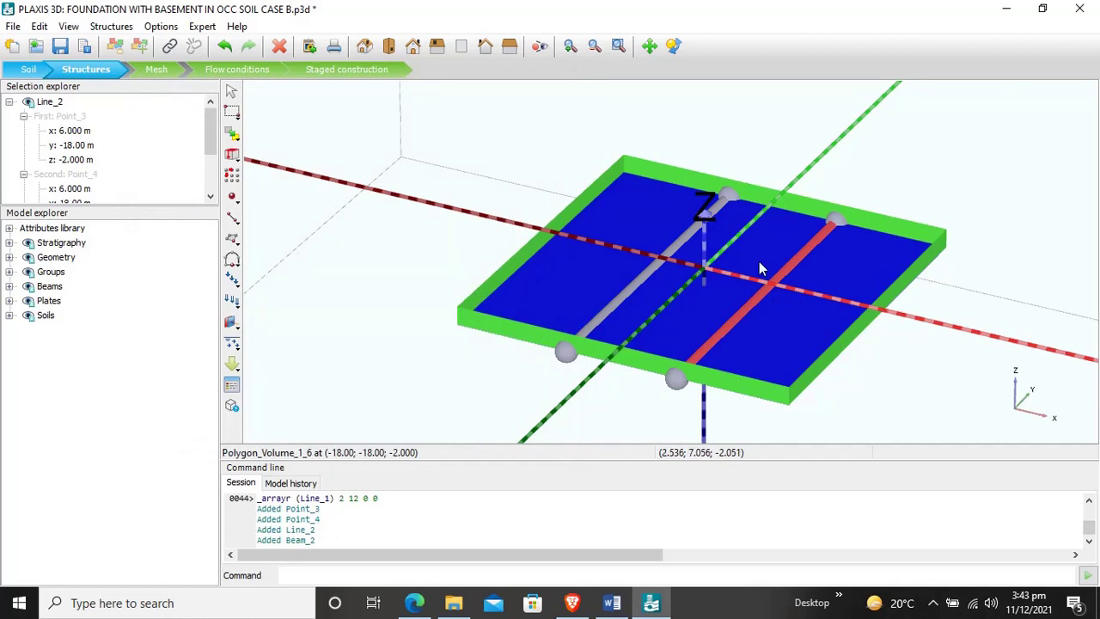
left_click(1025, 261)
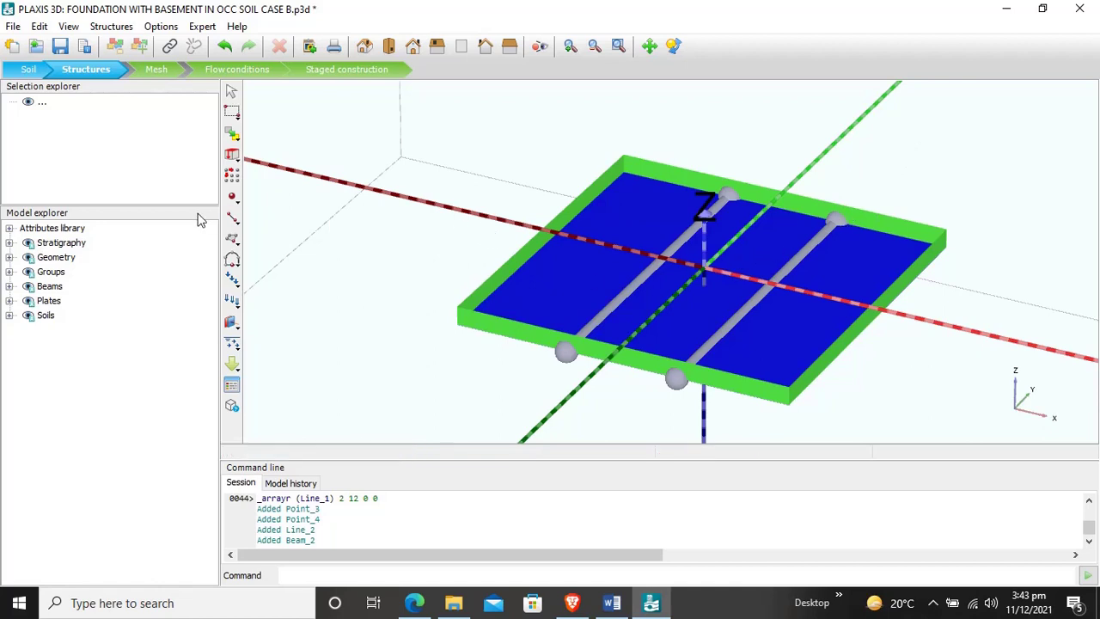
left_click(232, 219)
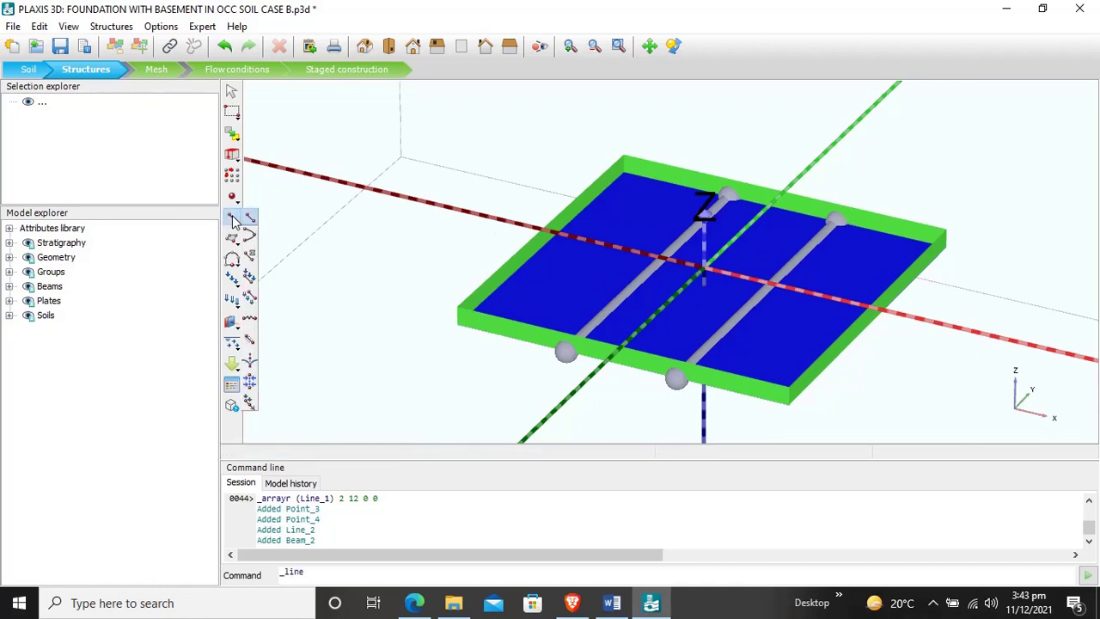
- Draw a beam from (-16.5, 7.5, 0.5) to (17.5, 8, 0.5) and select its end Point_5
left_click(251, 258)
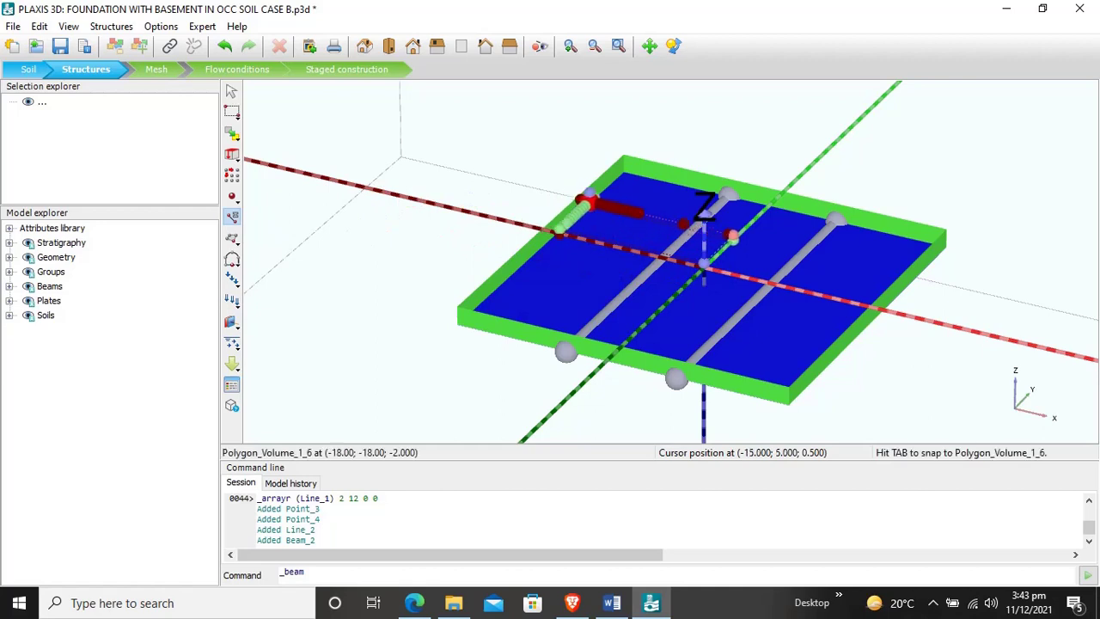
left_click(586, 198)
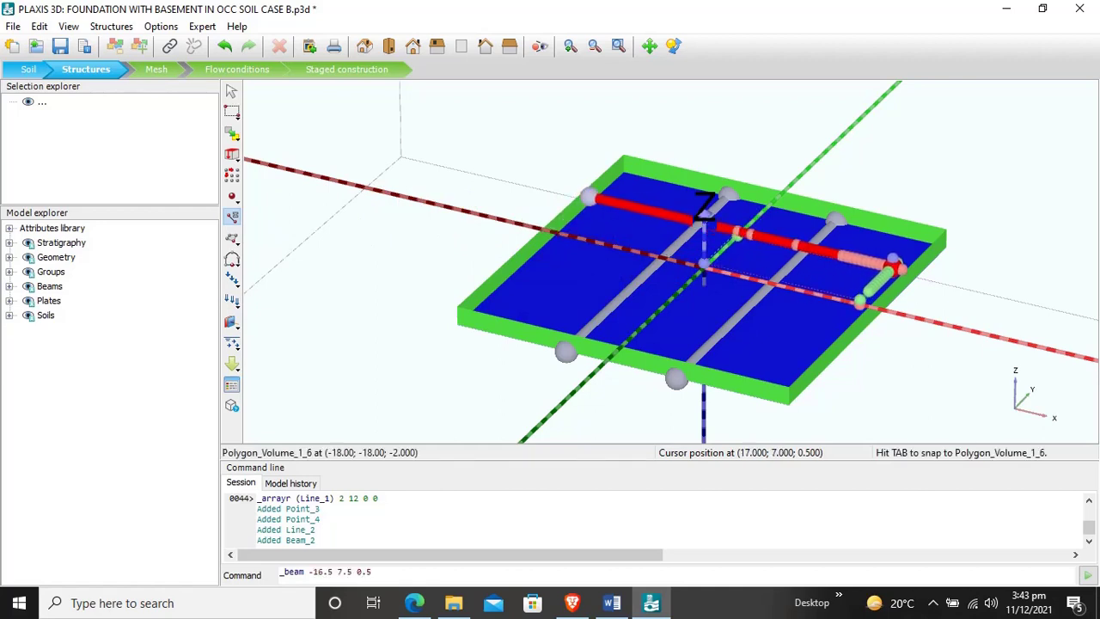
left_click(895, 267)
key("Escape")
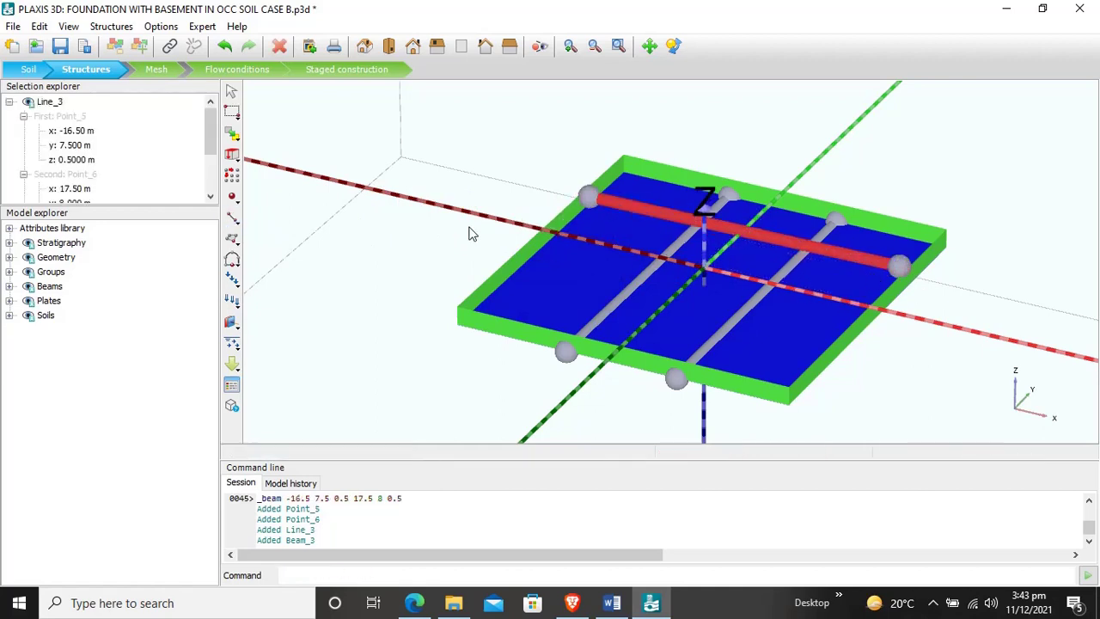
left_click(587, 197)
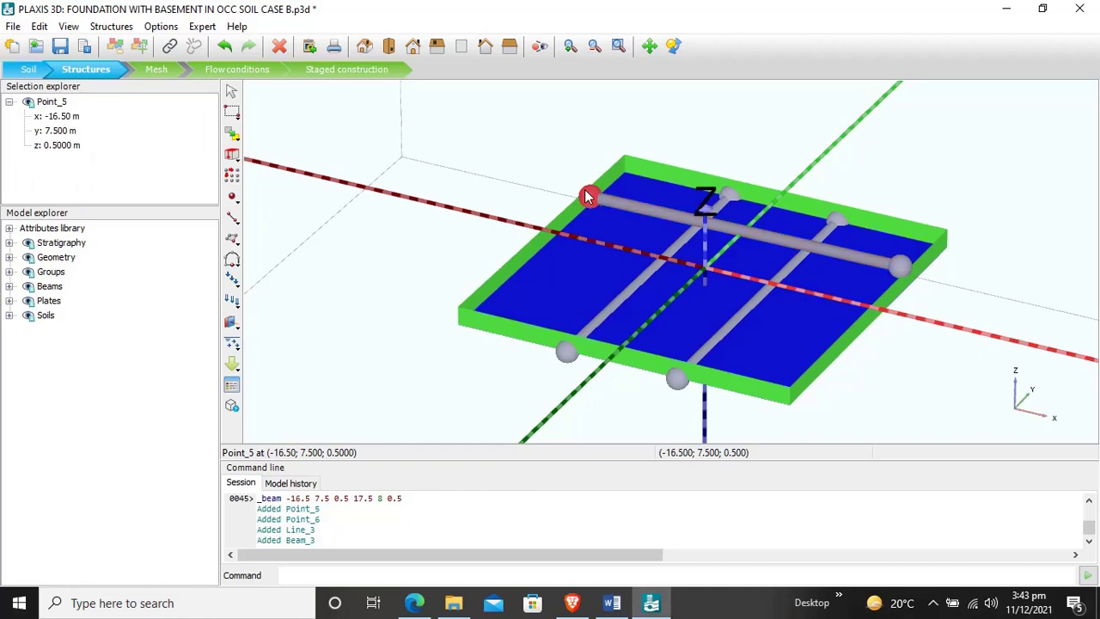
- Move Point_5 of the new beam to (-18, 6, -2)
left_click(60, 118)
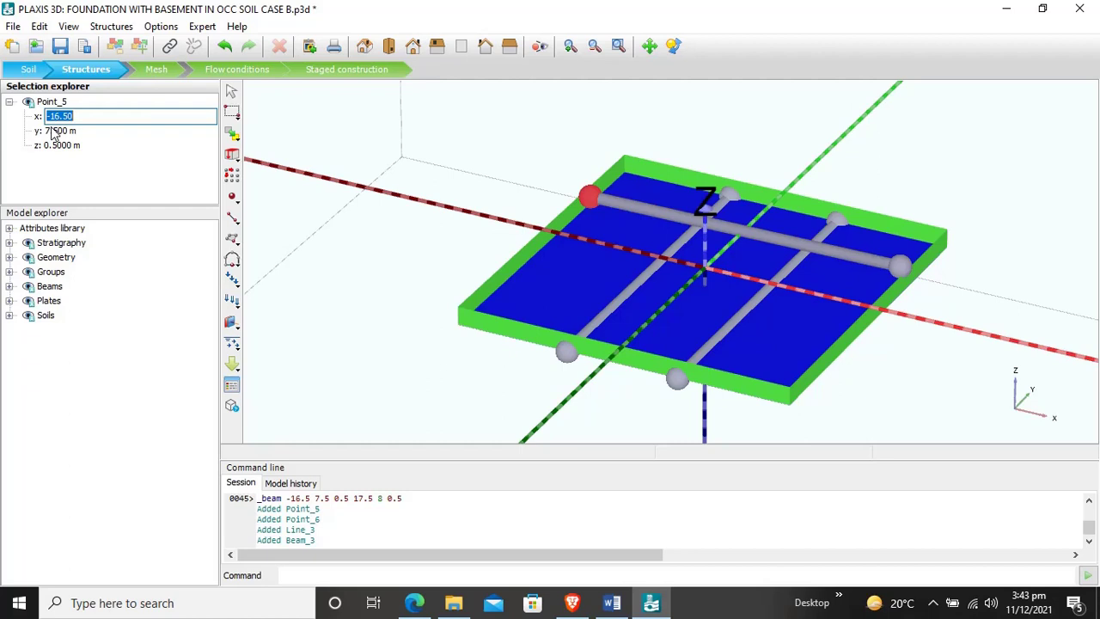
key("Return")
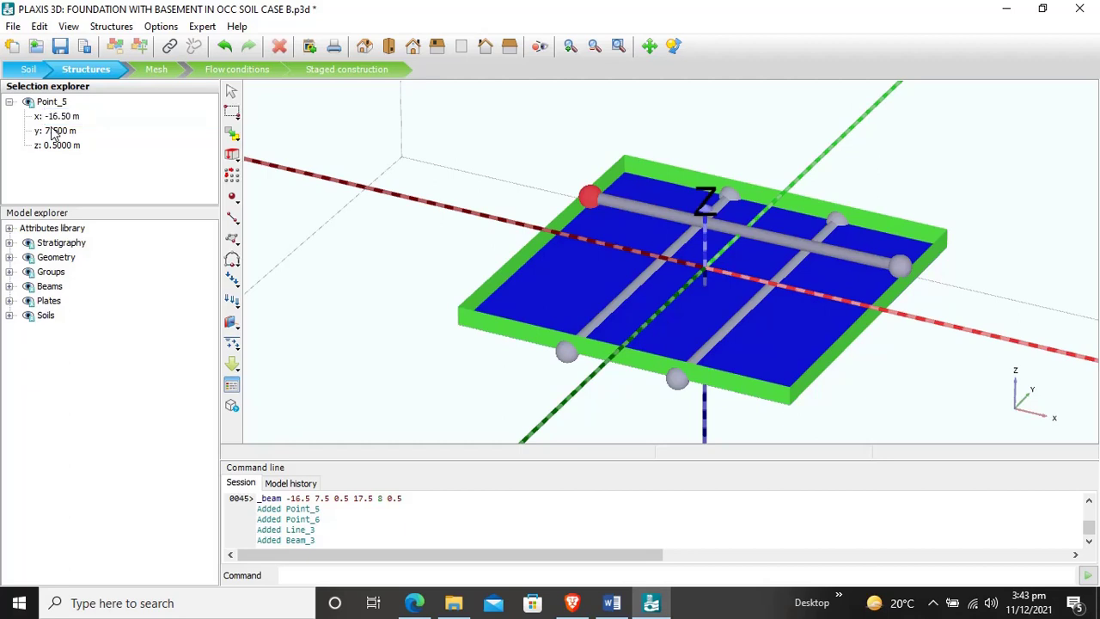
left_click(61, 134)
type("6")
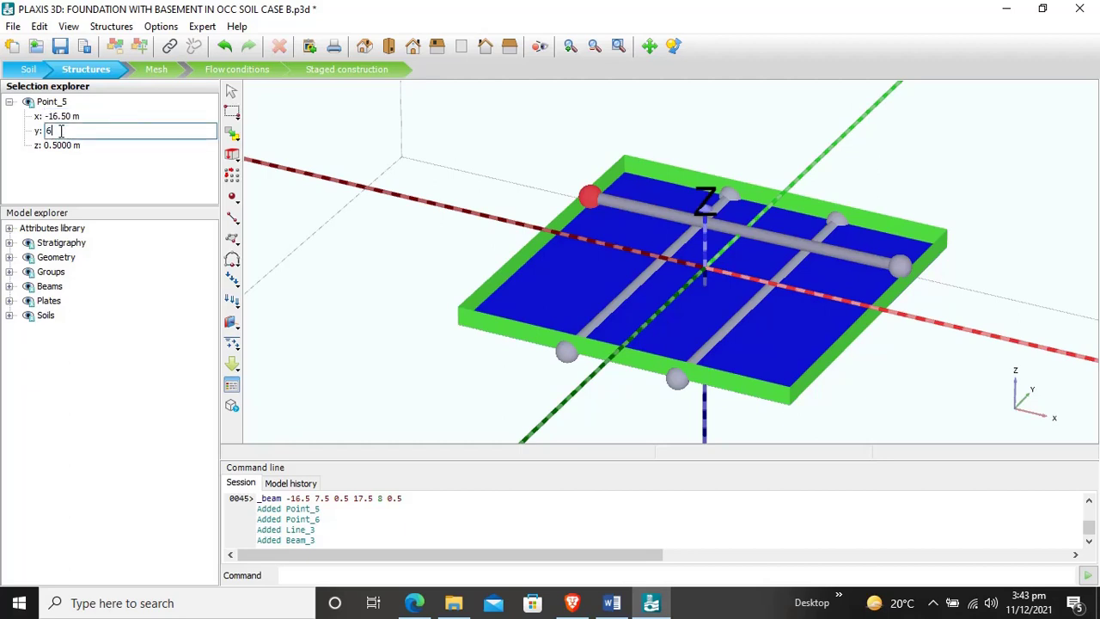
key("Return")
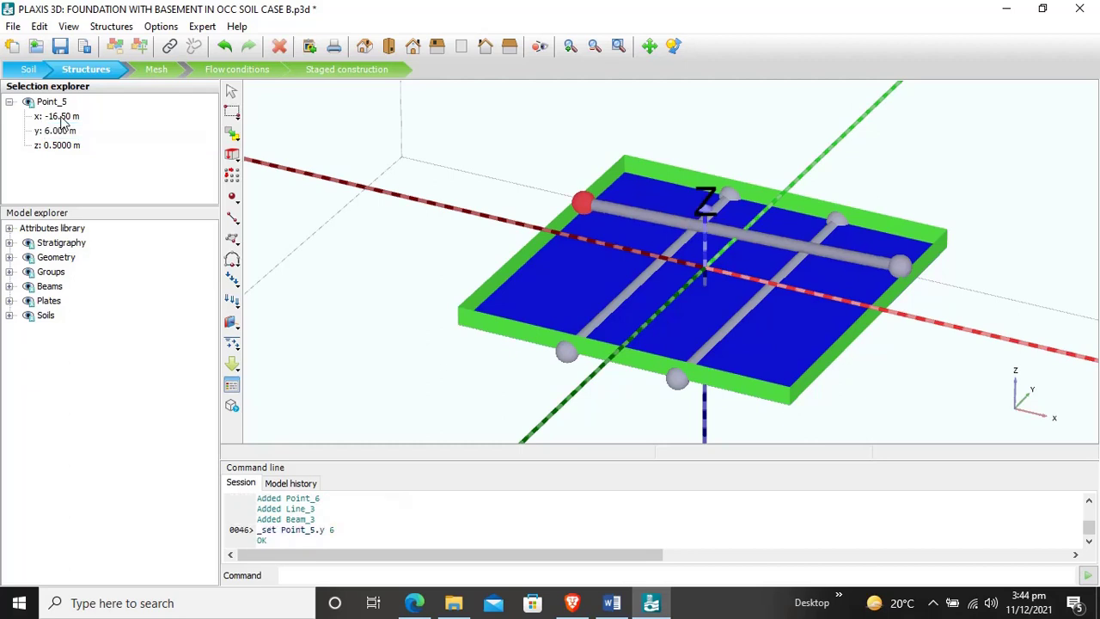
left_click(61, 117)
type("-18")
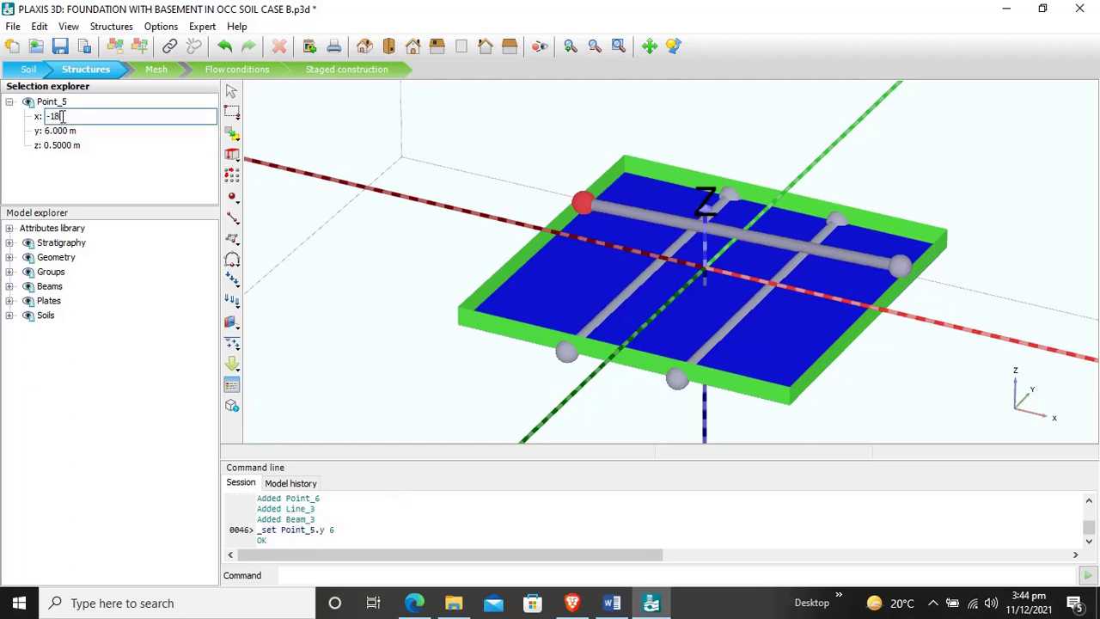
key("Return")
left_click(70, 146)
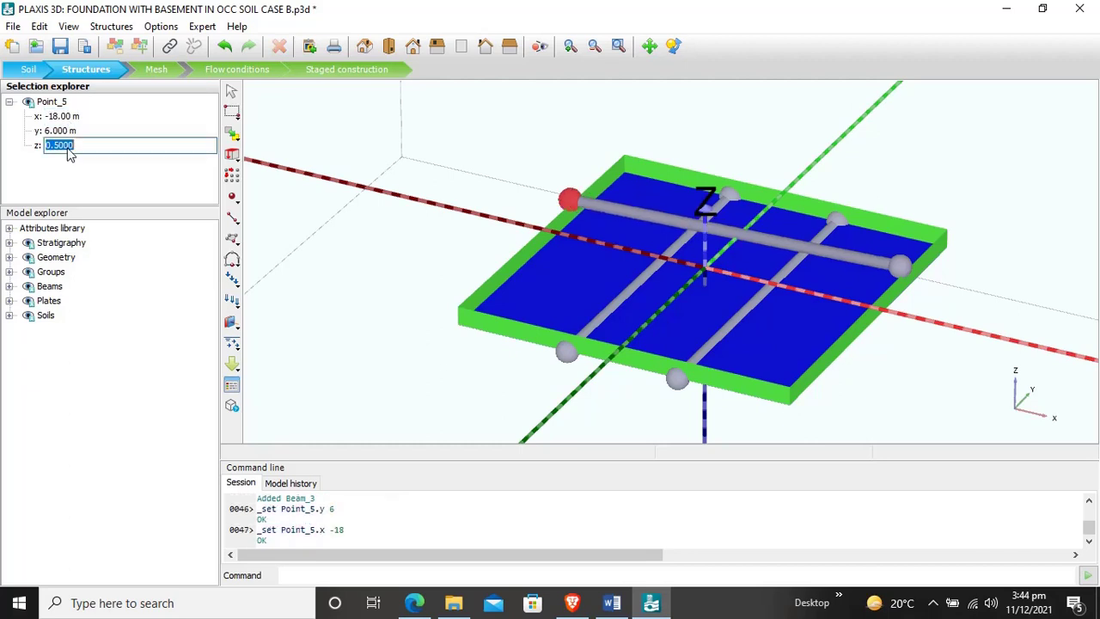
type("-2")
left_click(900, 267)
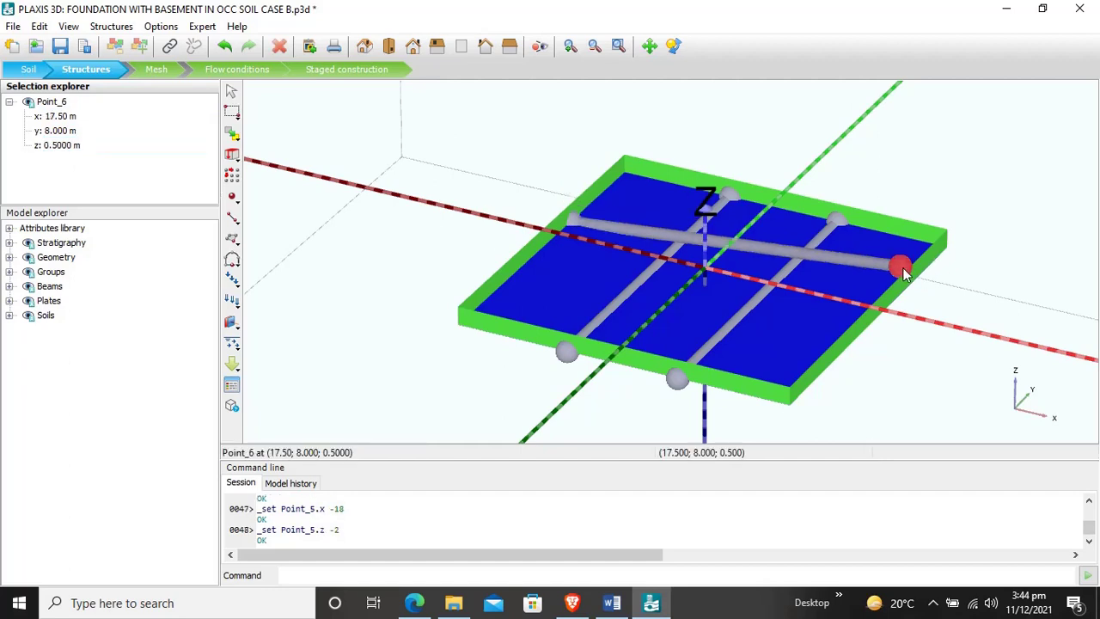
- Move Point_6 of the new beam to (18, 6, -2)
left_click(66, 120)
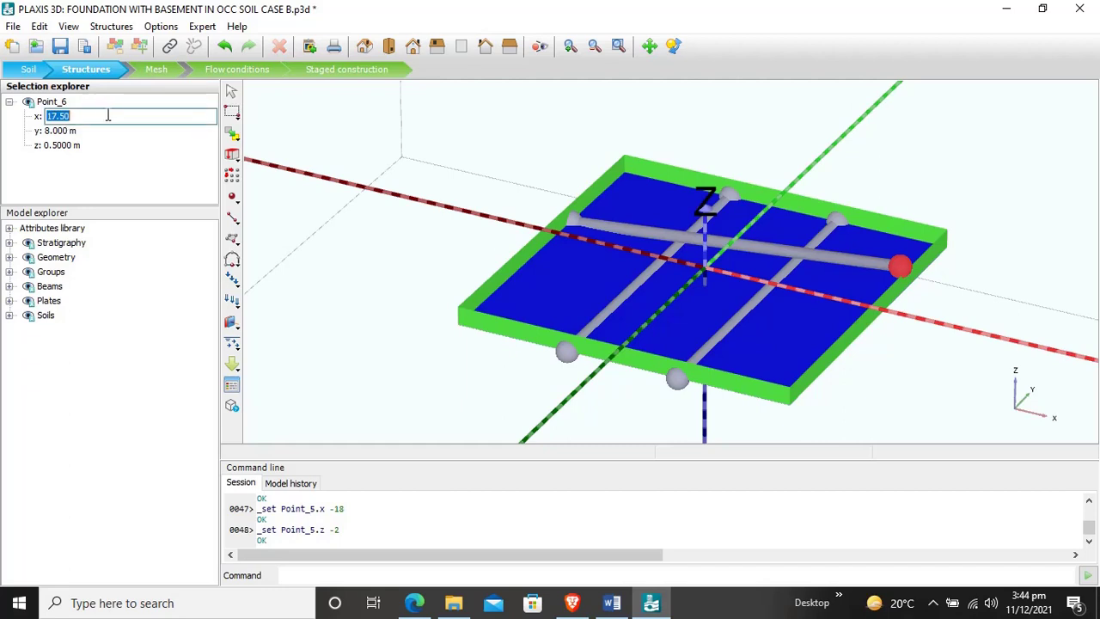
type("18")
key("Return")
left_click(68, 133)
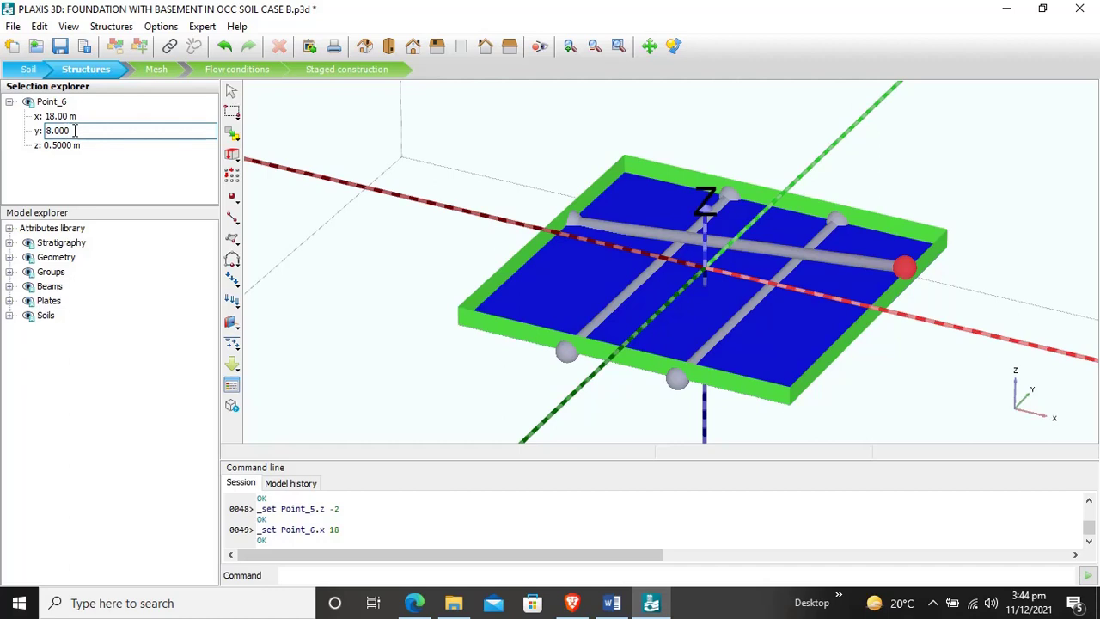
left_click_drag(74, 131, 20, 134)
type("6")
left_click(62, 147)
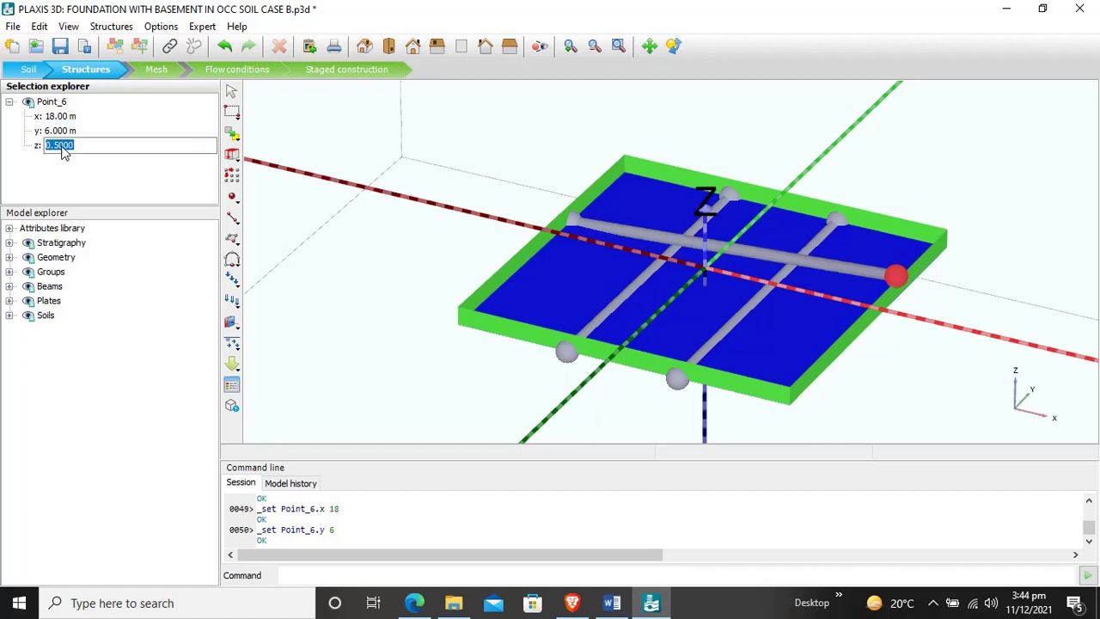
type("-2")
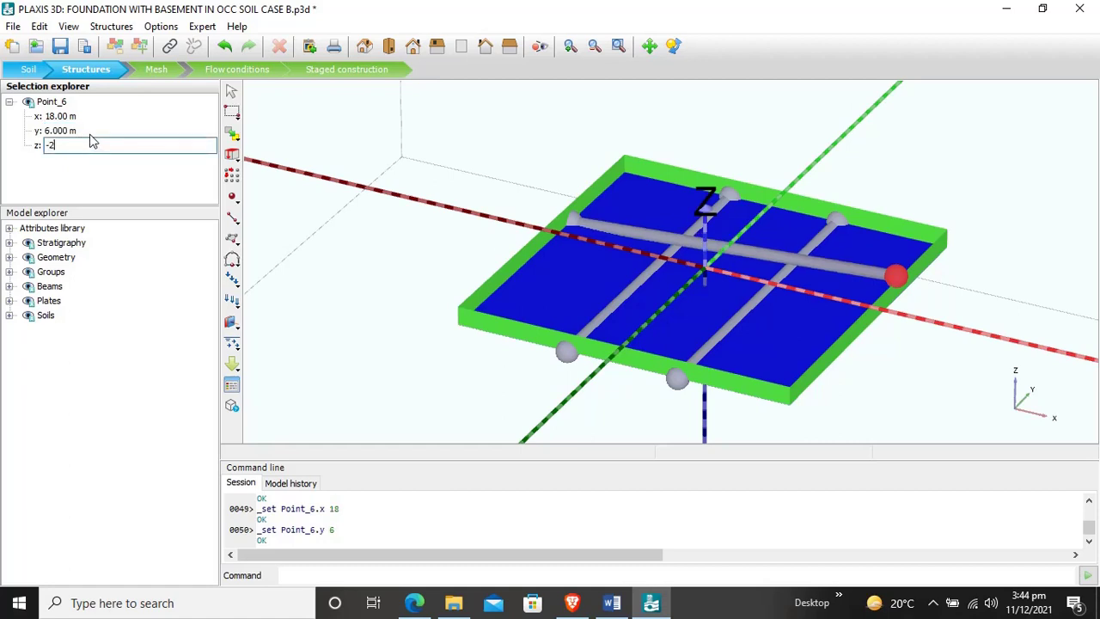
key("Return")
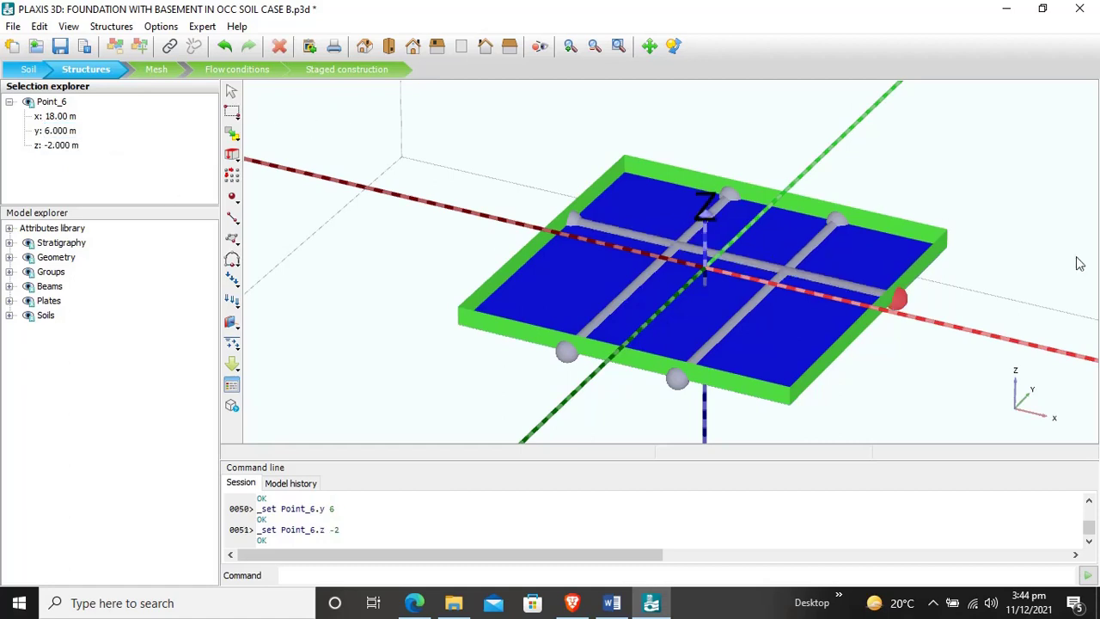
left_click(1038, 296)
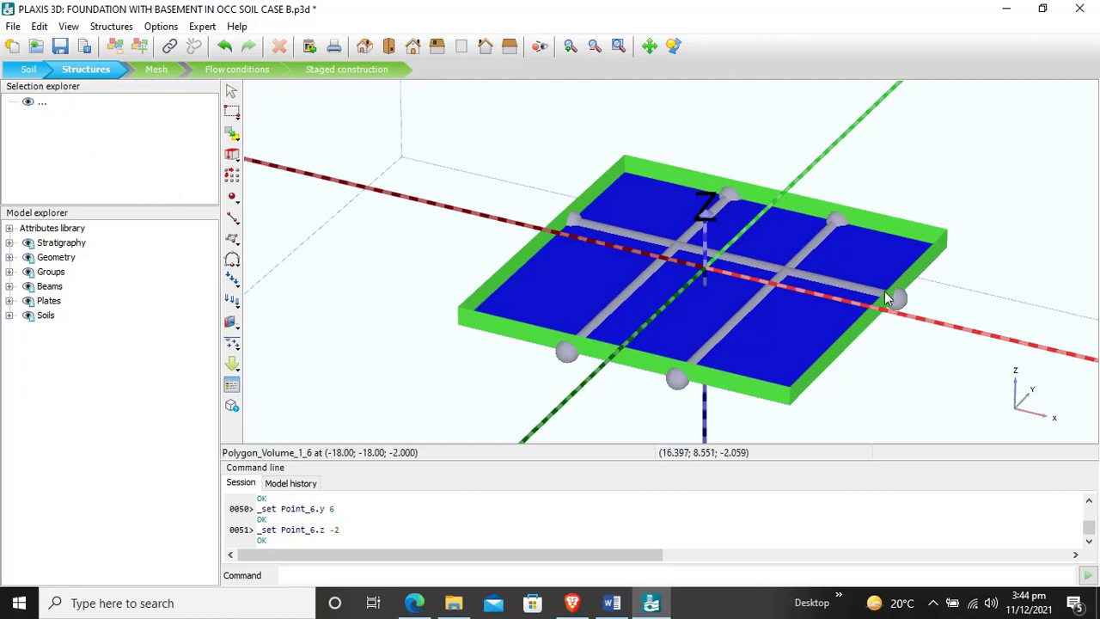
- Array Line_3 as a 1D y-direction copy spaced -12 m, creating Beam_4
left_click(760, 269)
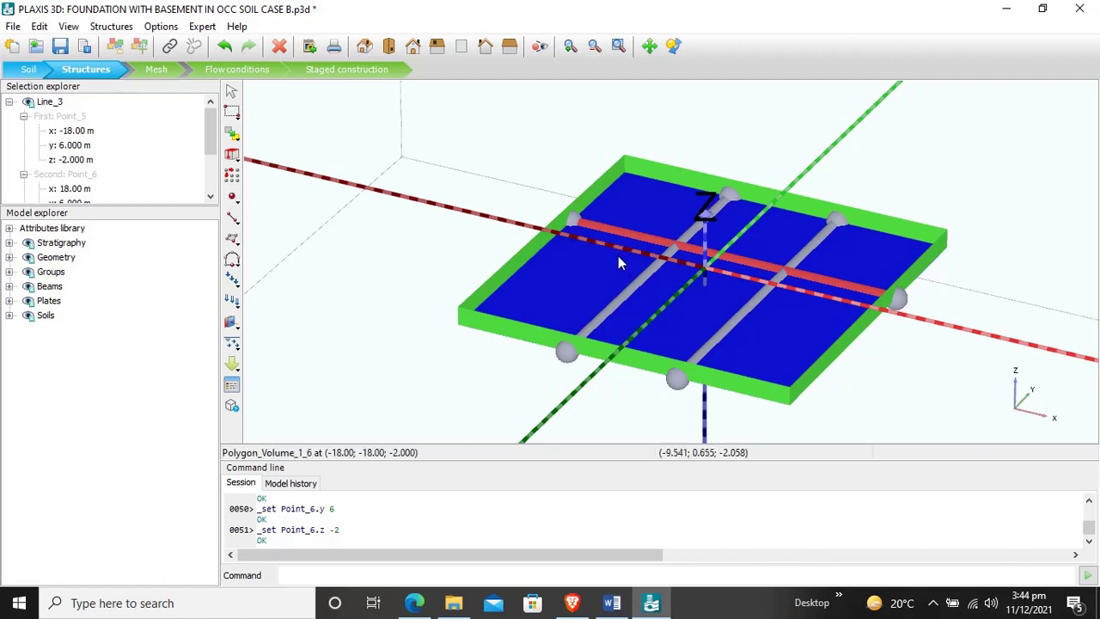
left_click(232, 175)
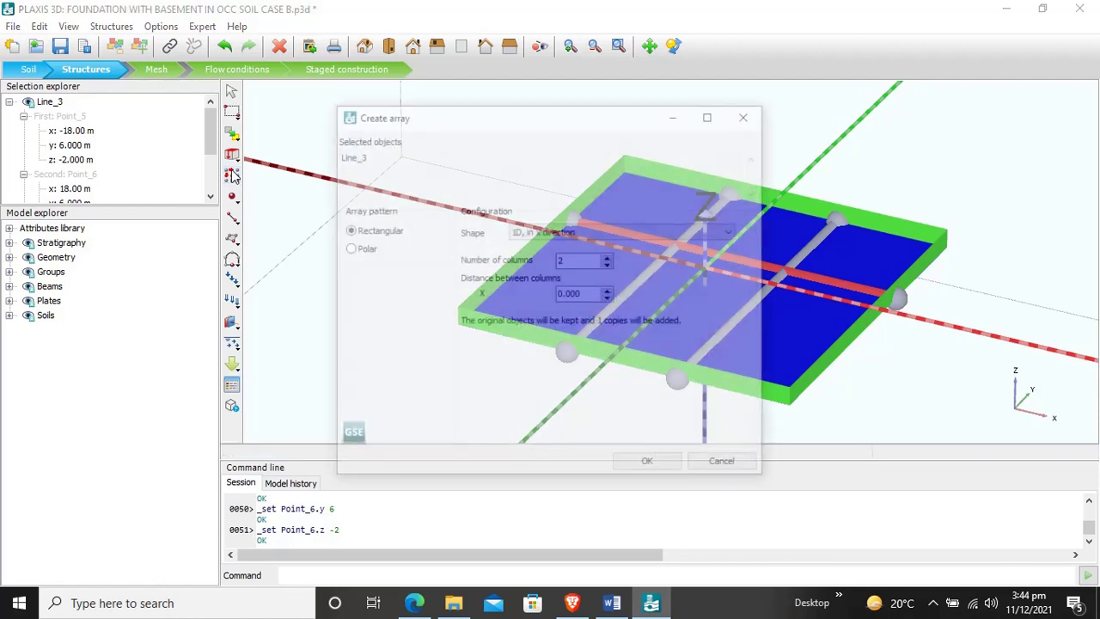
left_click(572, 234)
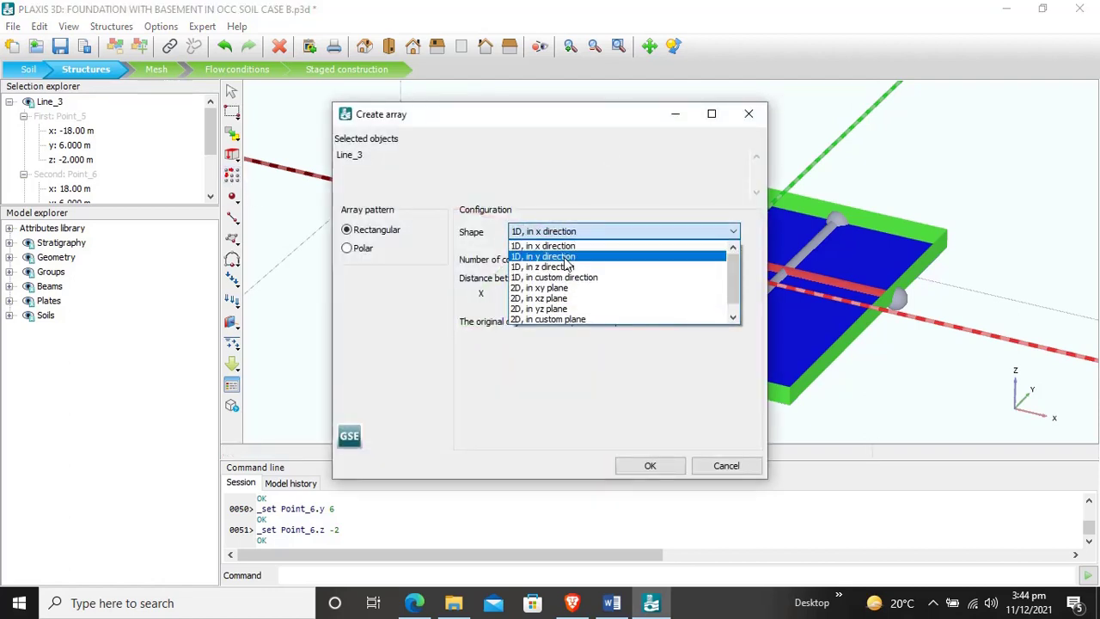
left_click(567, 252)
key("Tab")
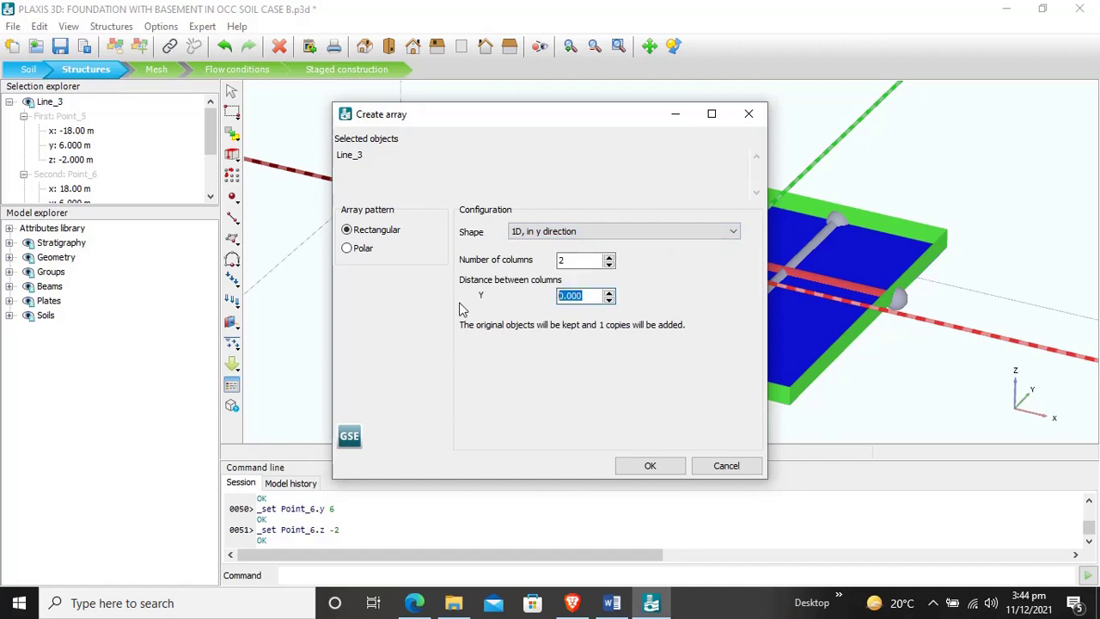
type("-12")
left_click(663, 463)
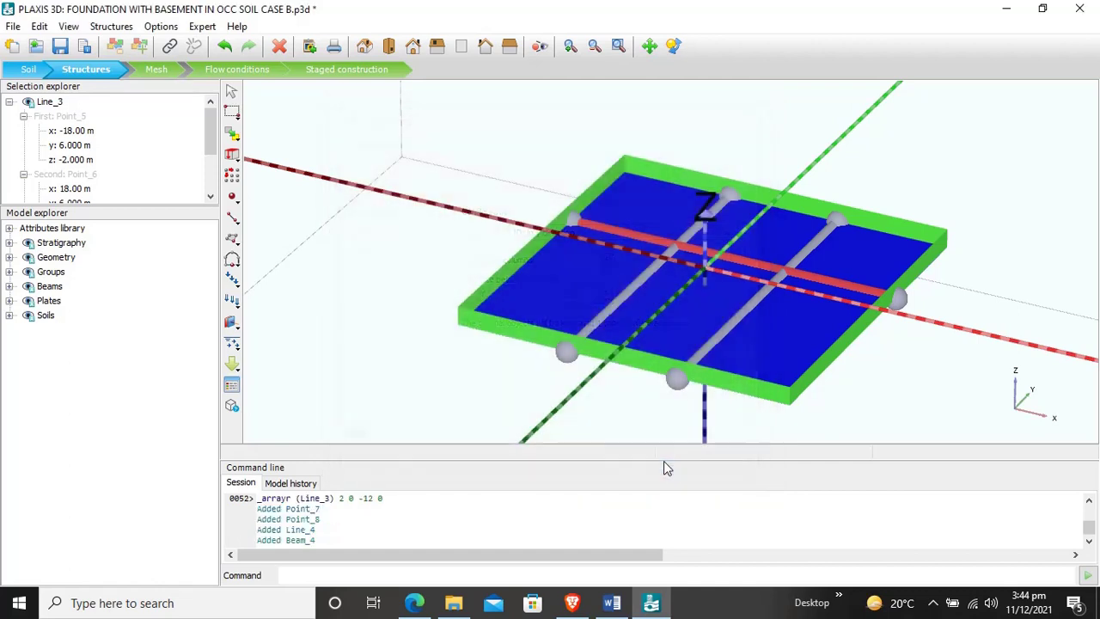
- Pan and rotate the view to look down on the slab
left_click(933, 391)
middle_click_drag(933, 391, 950, 309)
scroll(949, 309, "down", 3)
scroll(949, 309, "up", 4)
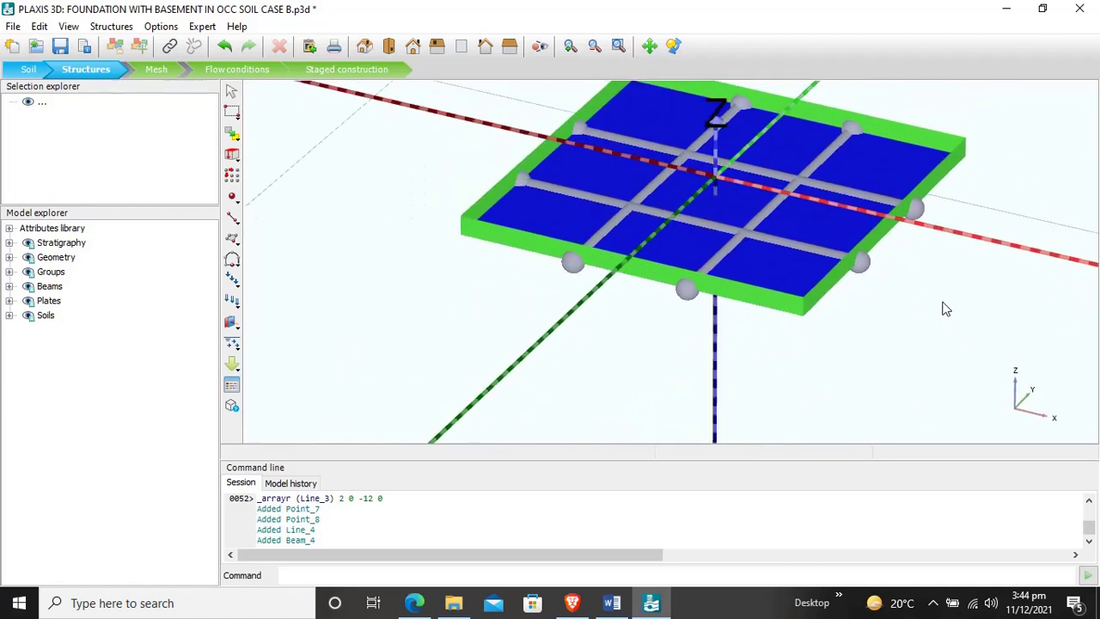
right_click_drag(936, 314, 969, 246, "ctrl")
scroll(956, 243, "up", 3)
scroll(957, 243, "down", 5)
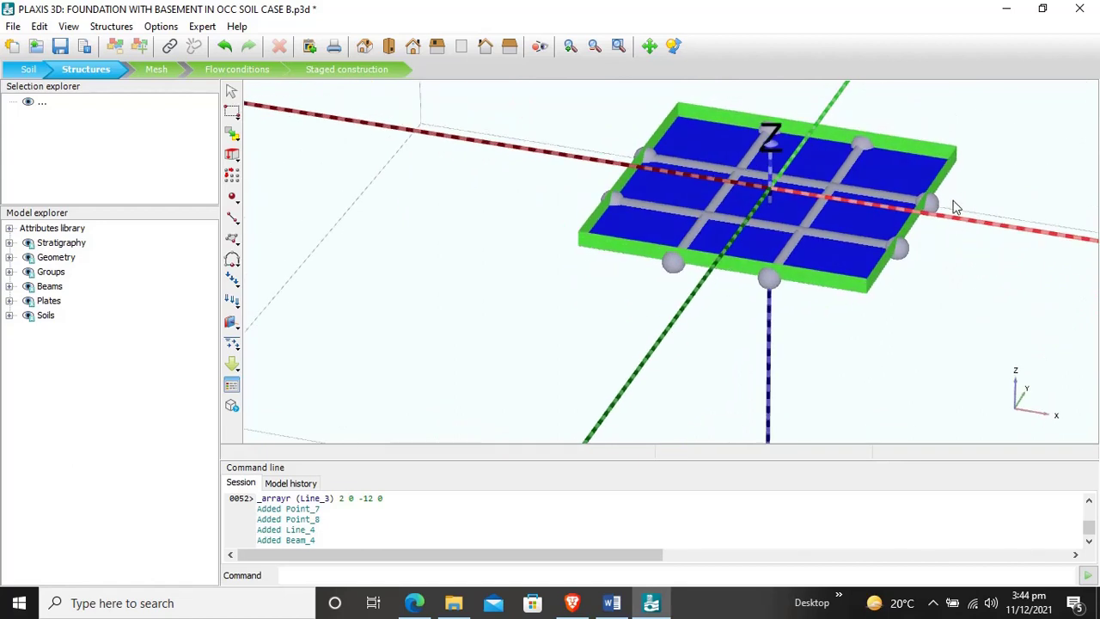
- Select the four grid beams Line_1 to Line_4 and assign them the BEAM material
left_click(815, 217)
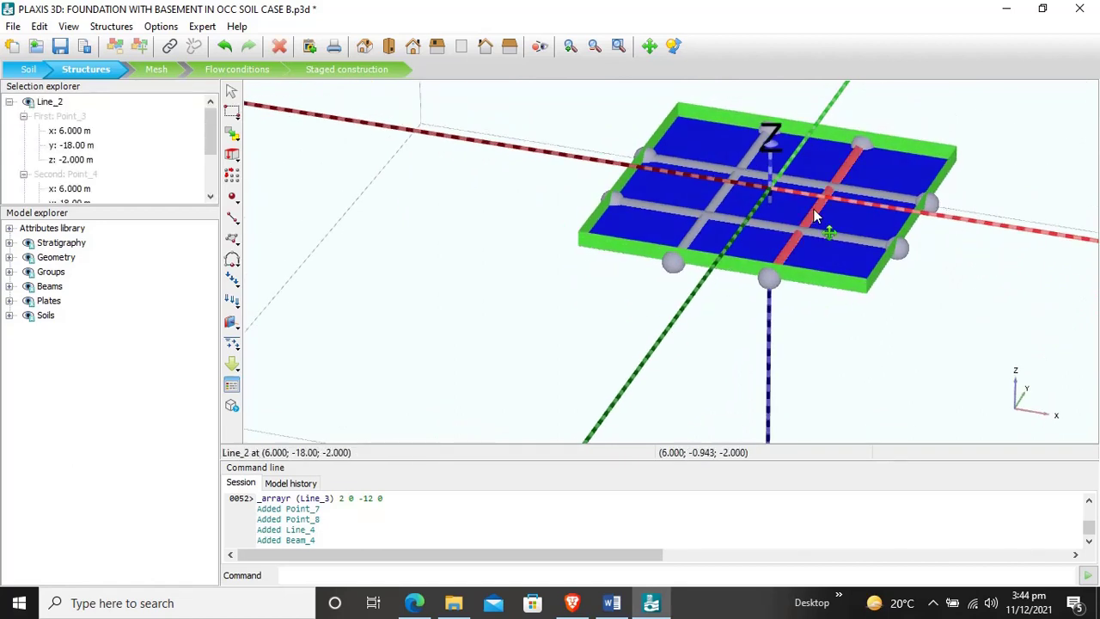
left_click(716, 209, "ctrl")
left_click(722, 223, "ctrl")
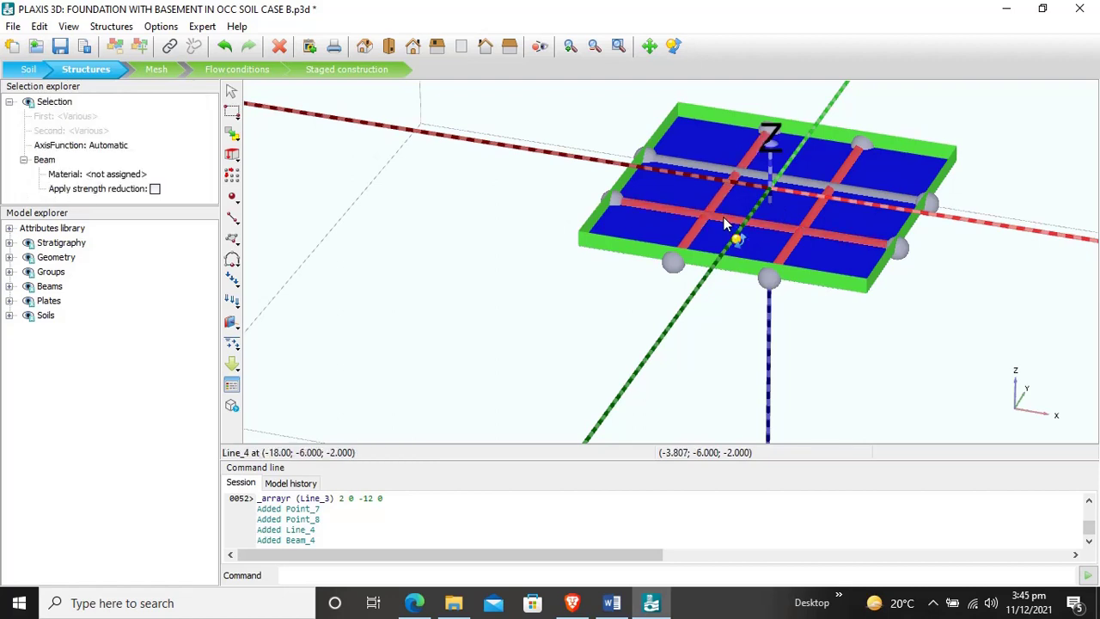
left_click(706, 165, "ctrl")
right_click(705, 165)
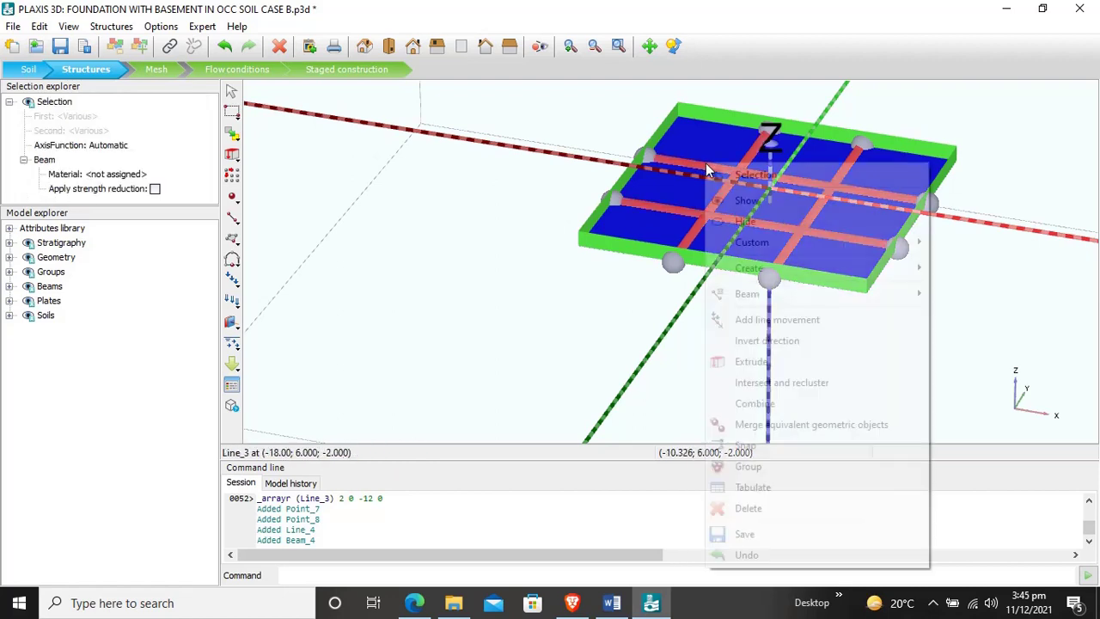
mouse_move(791, 302)
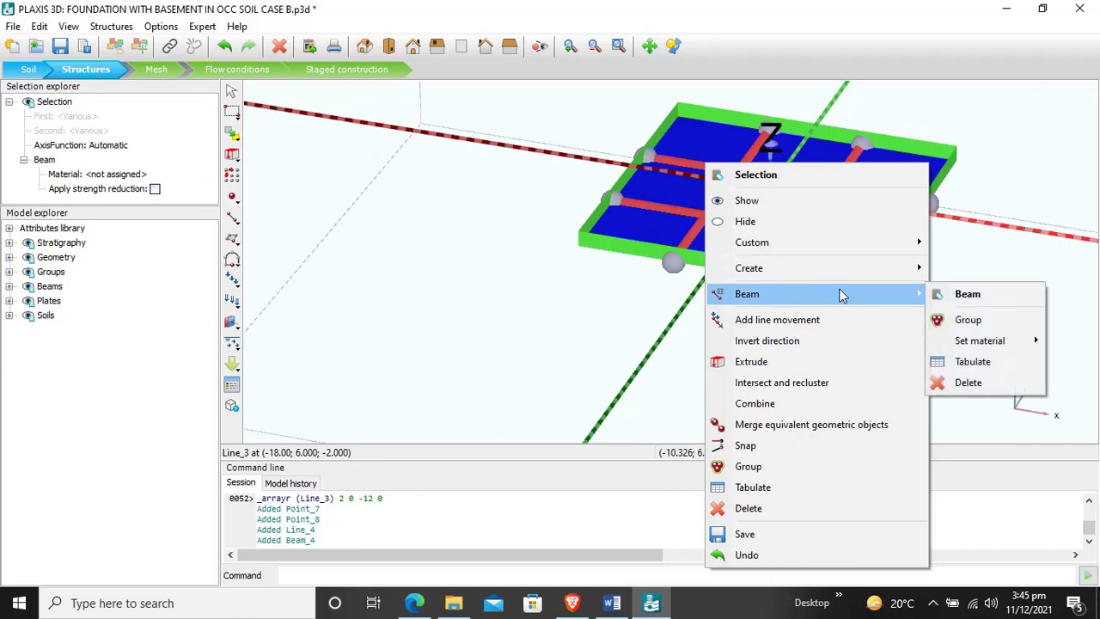
mouse_move(980, 344)
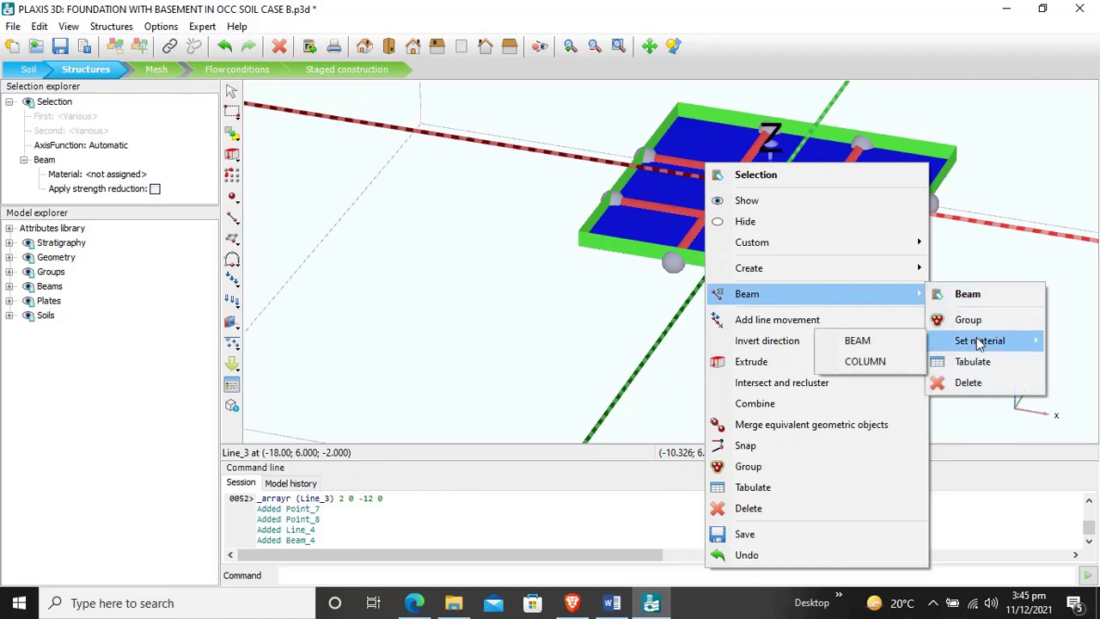
left_click(875, 341)
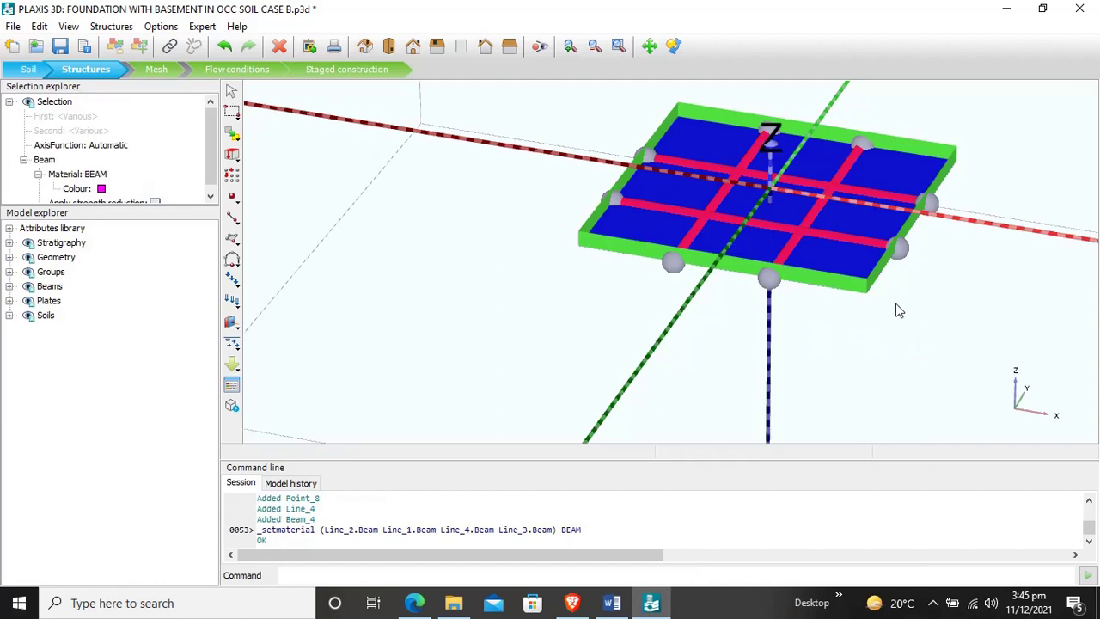
left_click(898, 309)
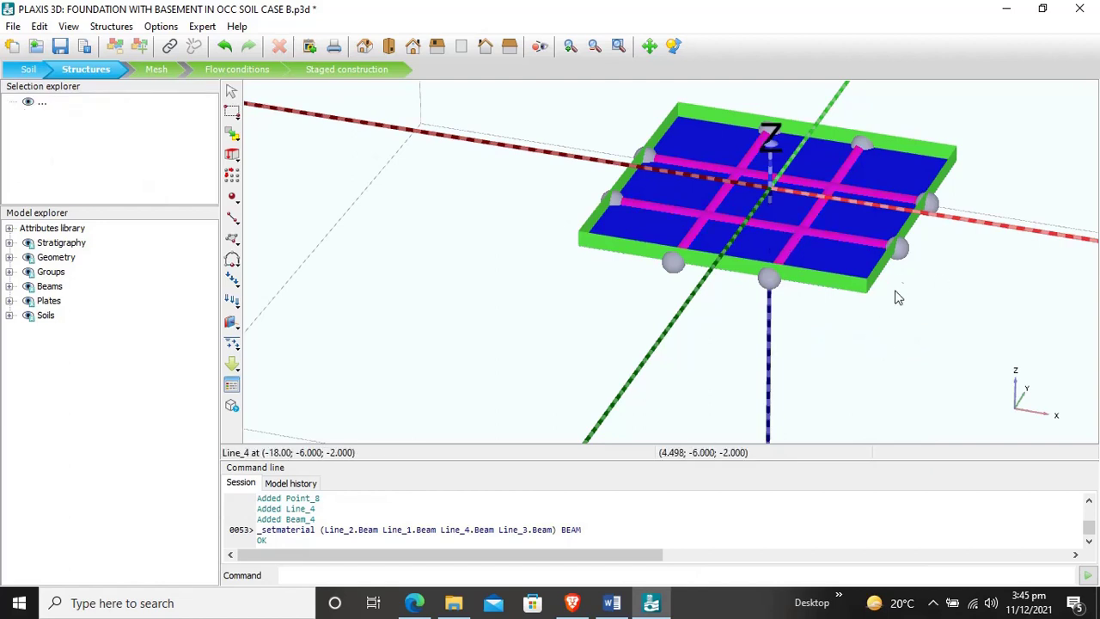
scroll(1005, 140, "down", 3)
scroll(1012, 133, "up", 4)
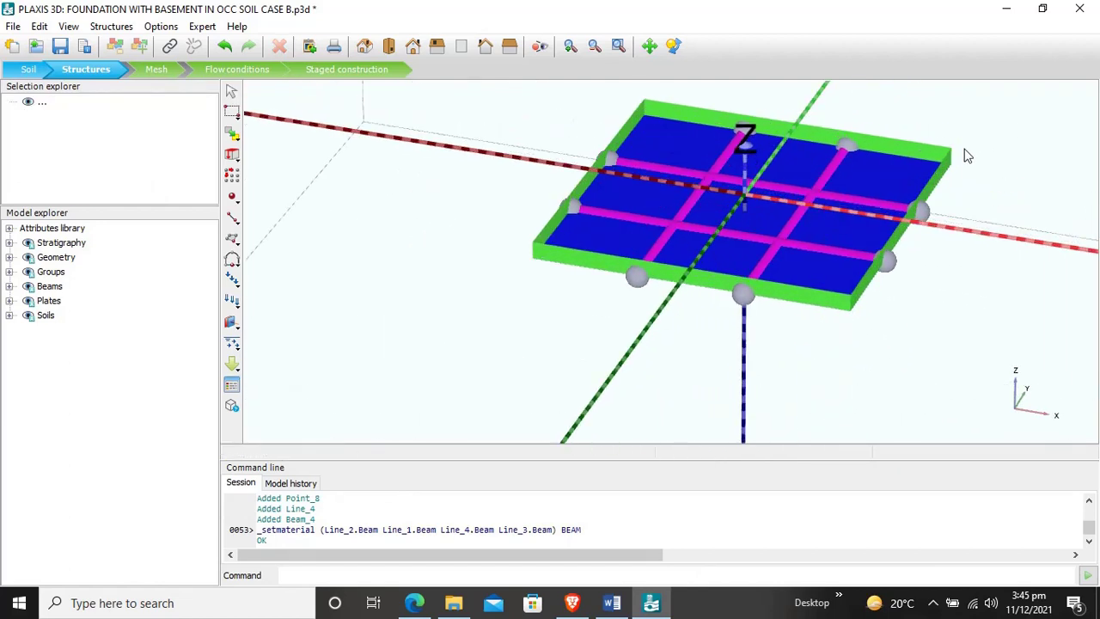
scroll(965, 156, "up", 2)
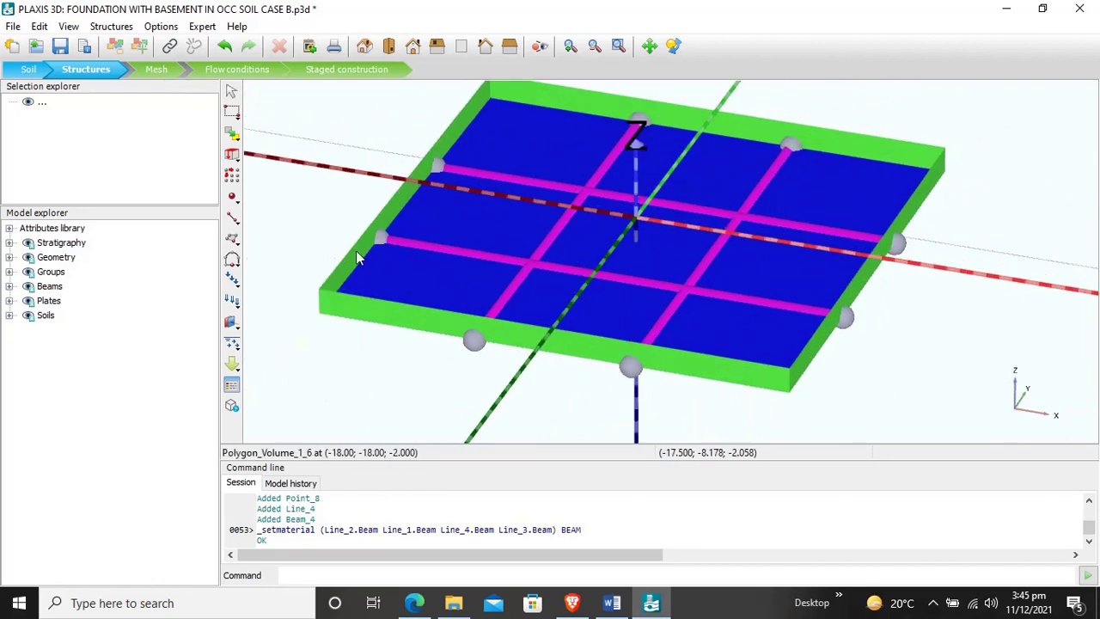
- Draw Beam_5 from (-5, 2, 0.5) to (-8, 10, 0.5) and select its start Point_9
left_click(235, 220)
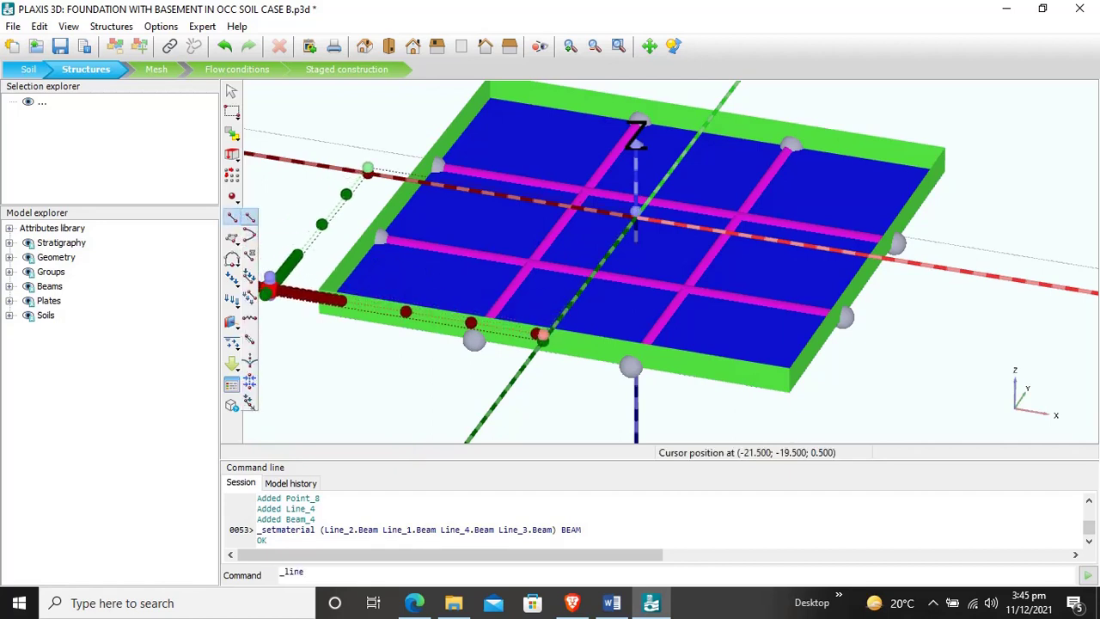
left_click(250, 256)
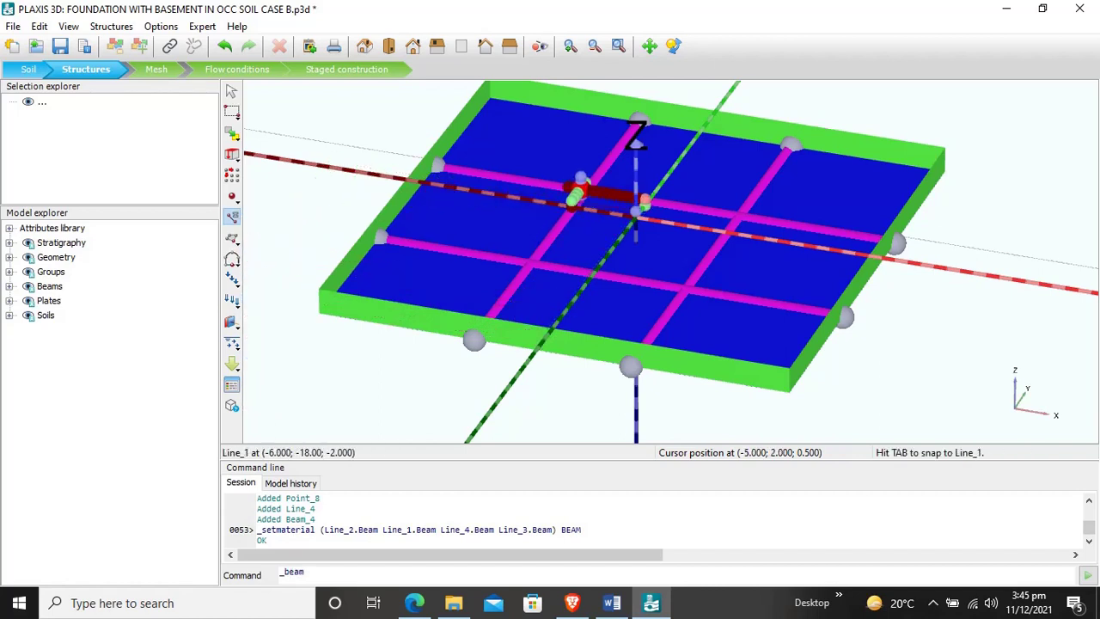
left_click(581, 189)
left_click(679, 155)
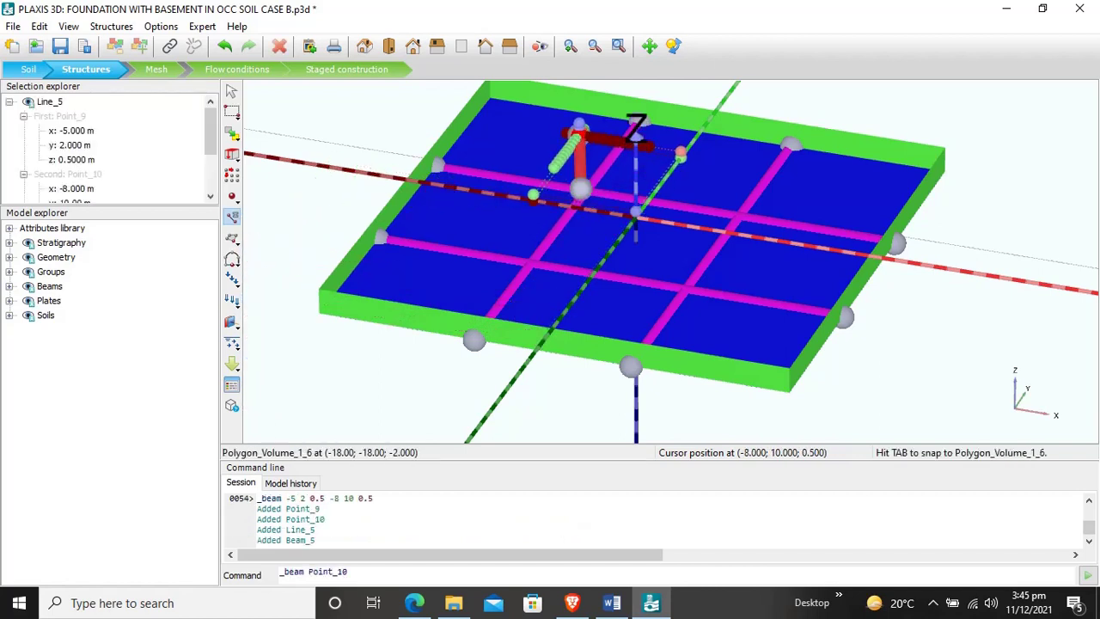
key("Escape")
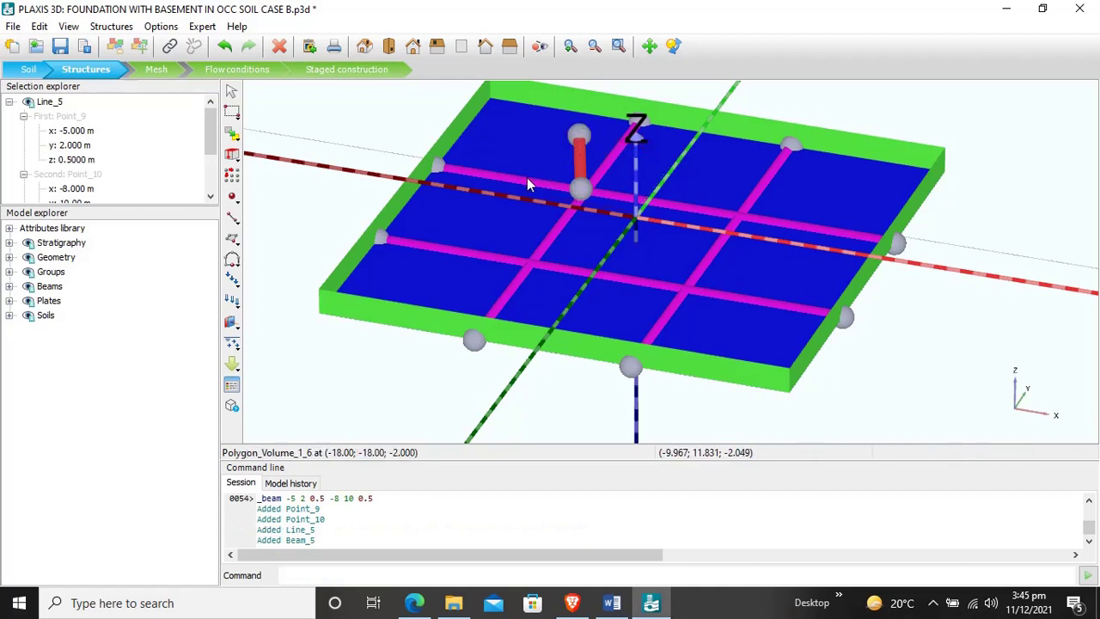
left_click(581, 187)
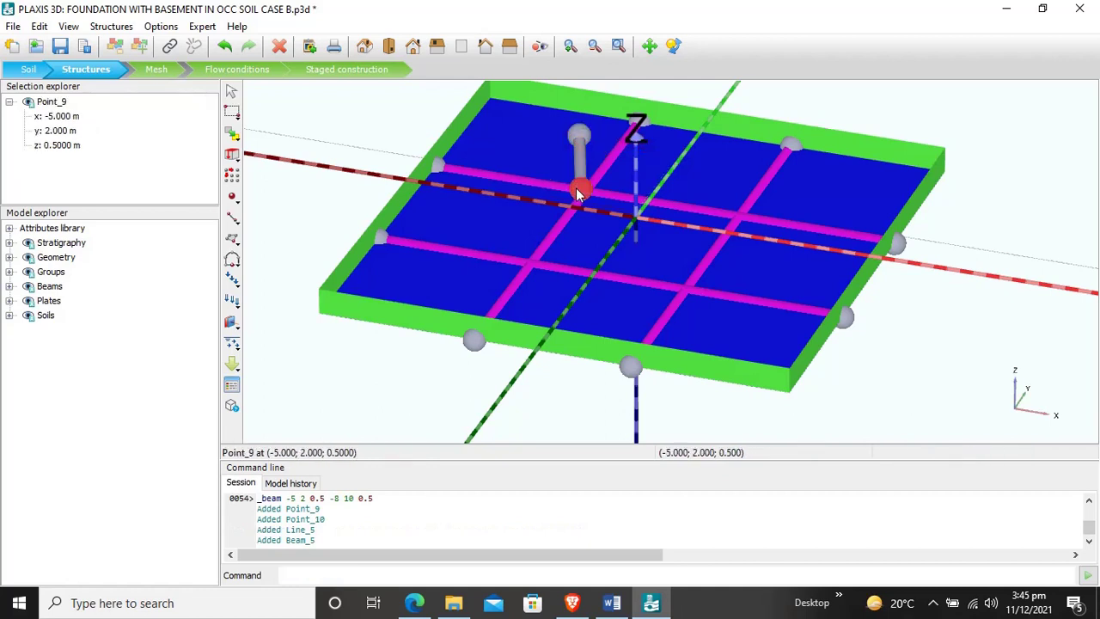
- Move Point_9 of Beam_5 to (-6, 6, -2)
left_click(59, 120)
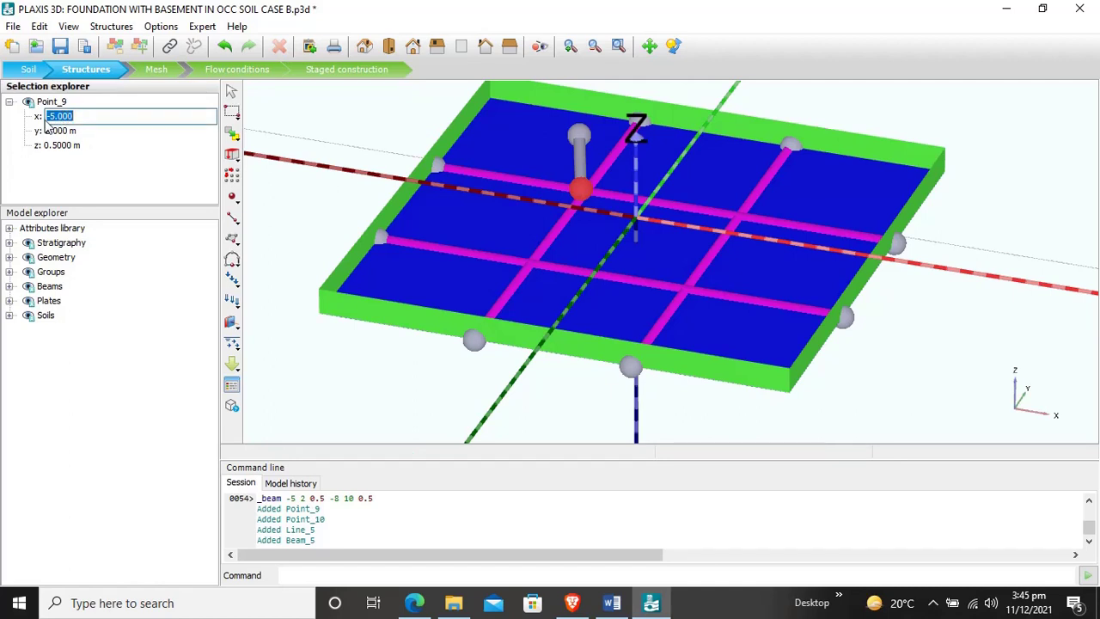
left_click(52, 146)
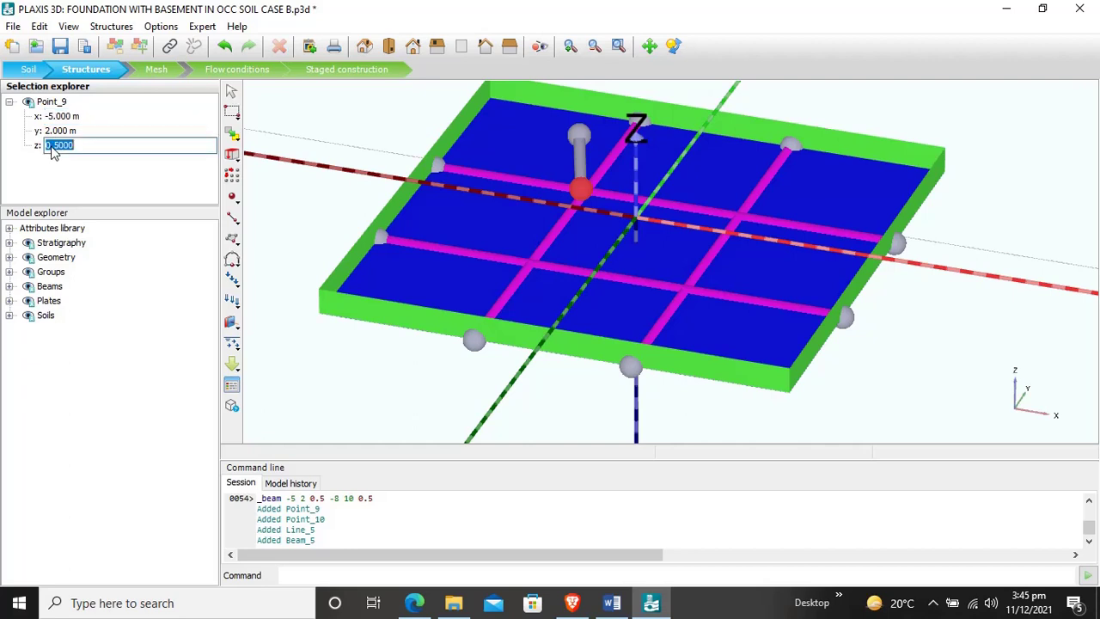
type("-2")
key("Return")
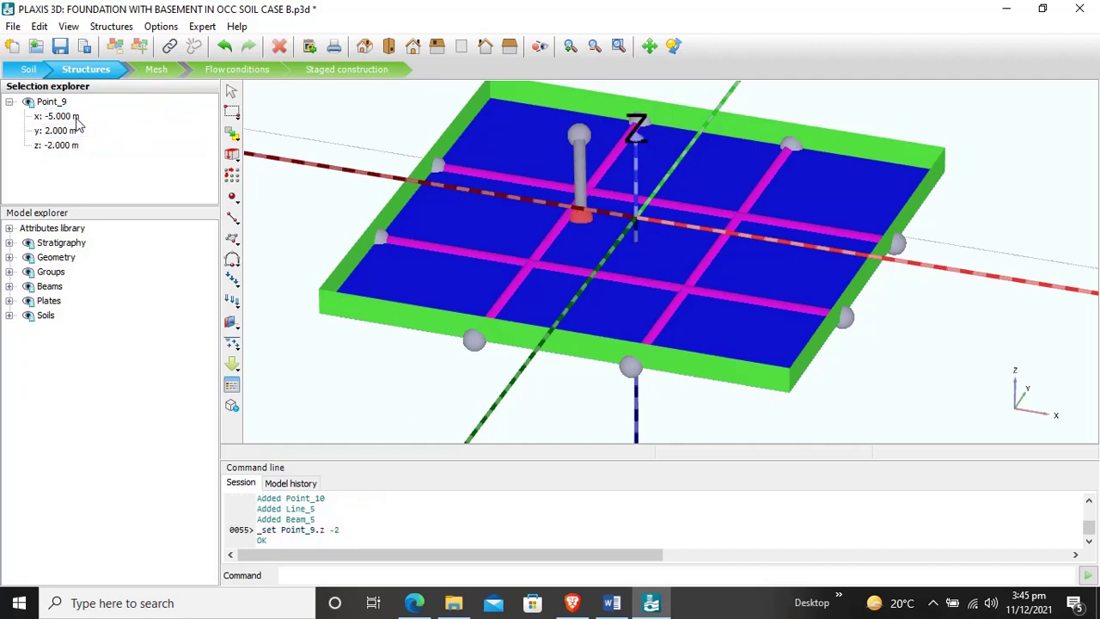
left_click(77, 120)
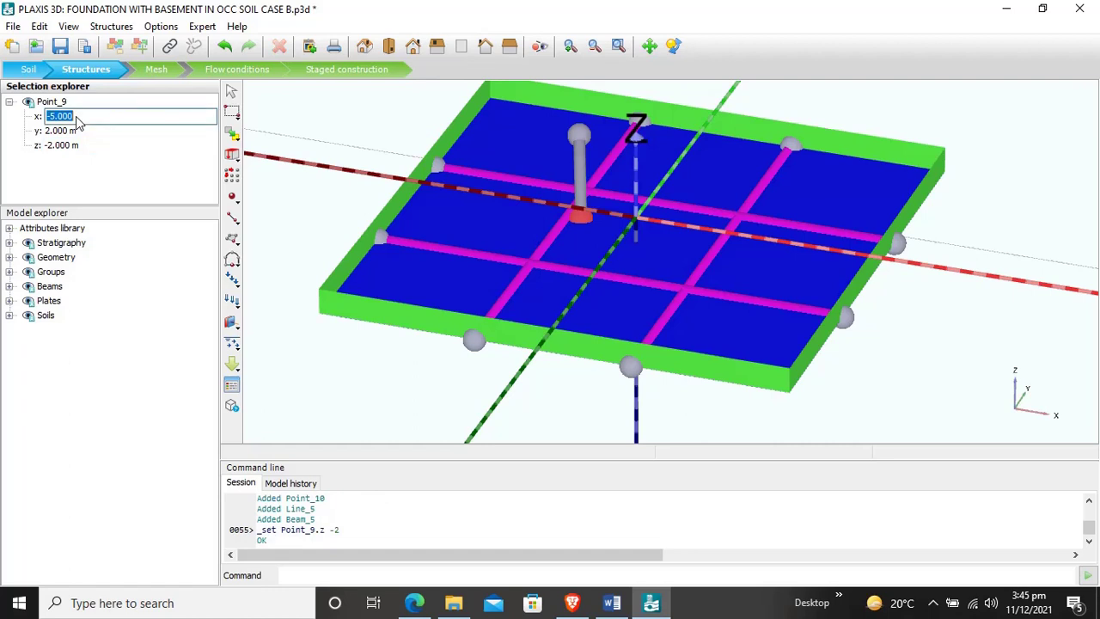
double_click(77, 115)
type("6")
key("Return")
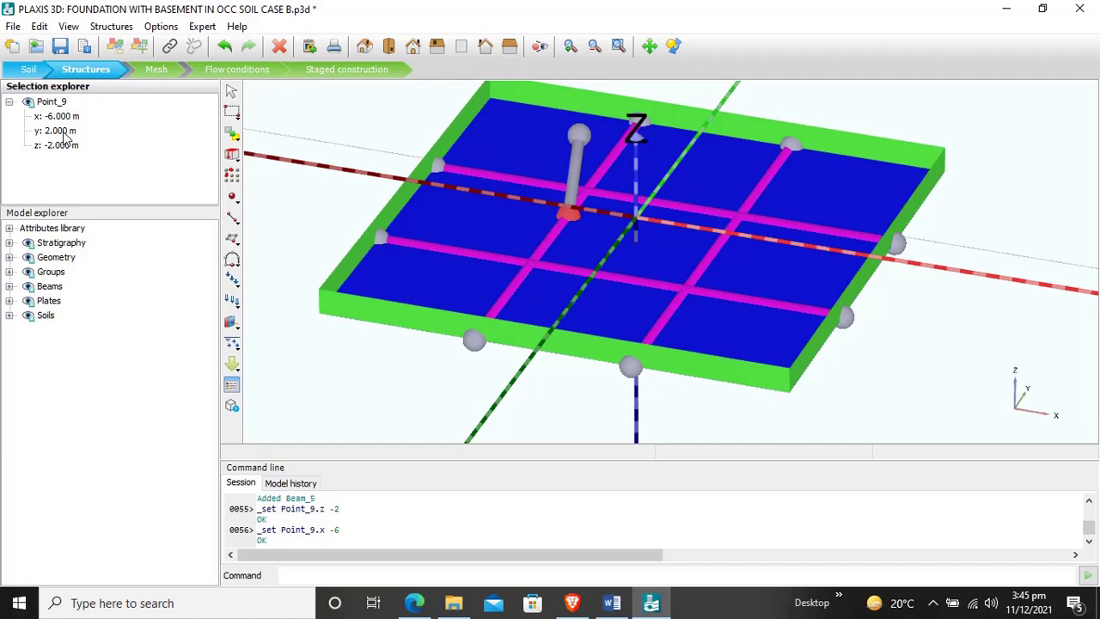
left_click(65, 133)
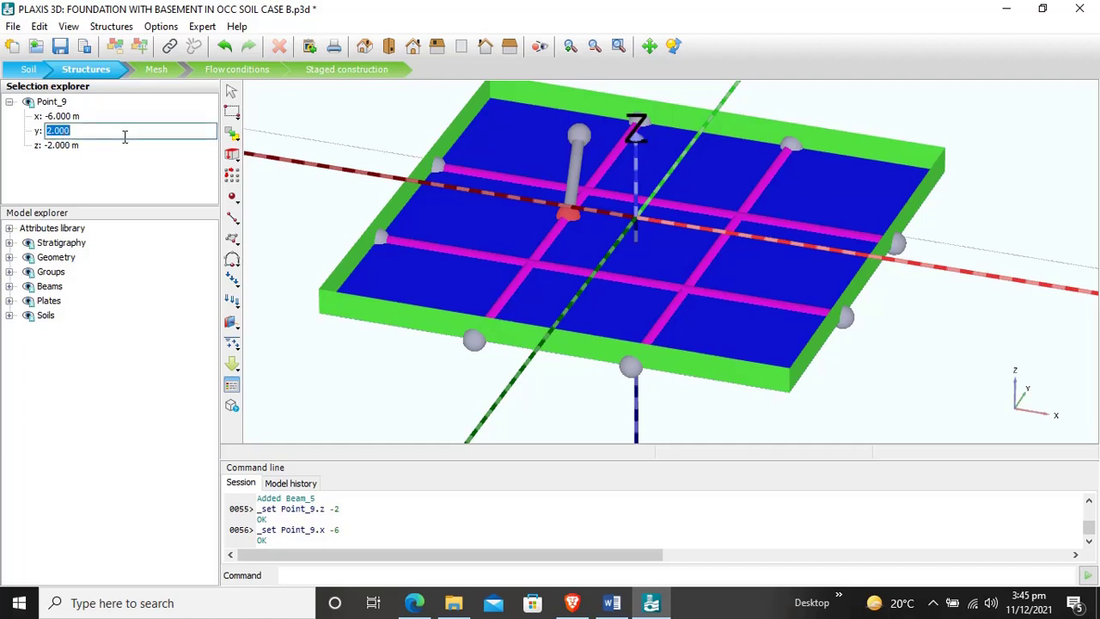
type("6")
key("Return")
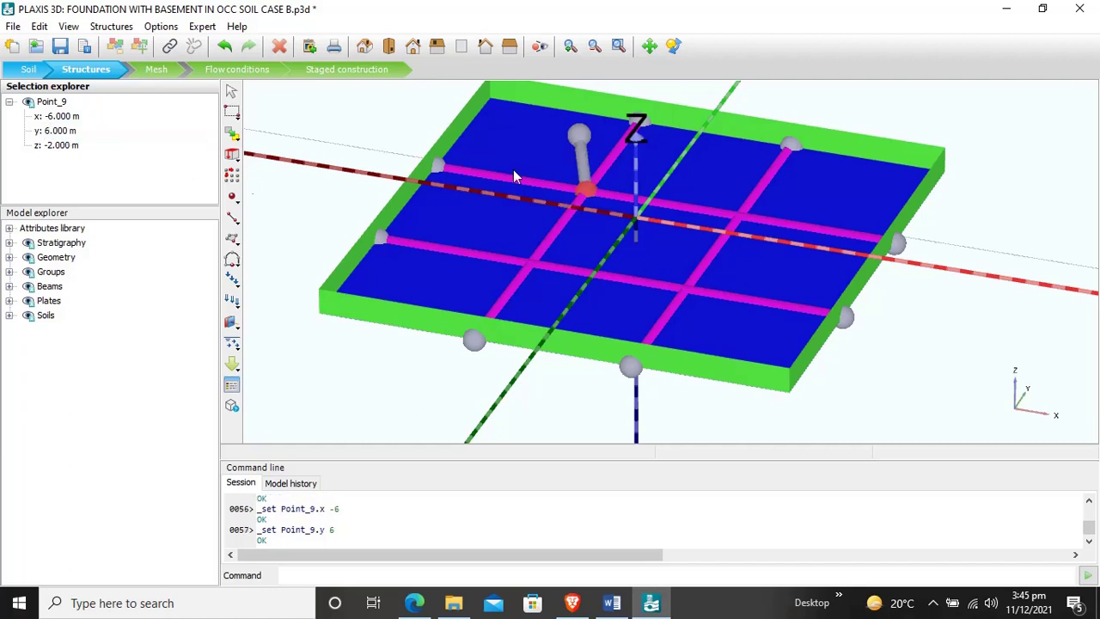
- Move Point_10 of Beam_5 to (-6, 6, 0), standing it upright
left_click(579, 135)
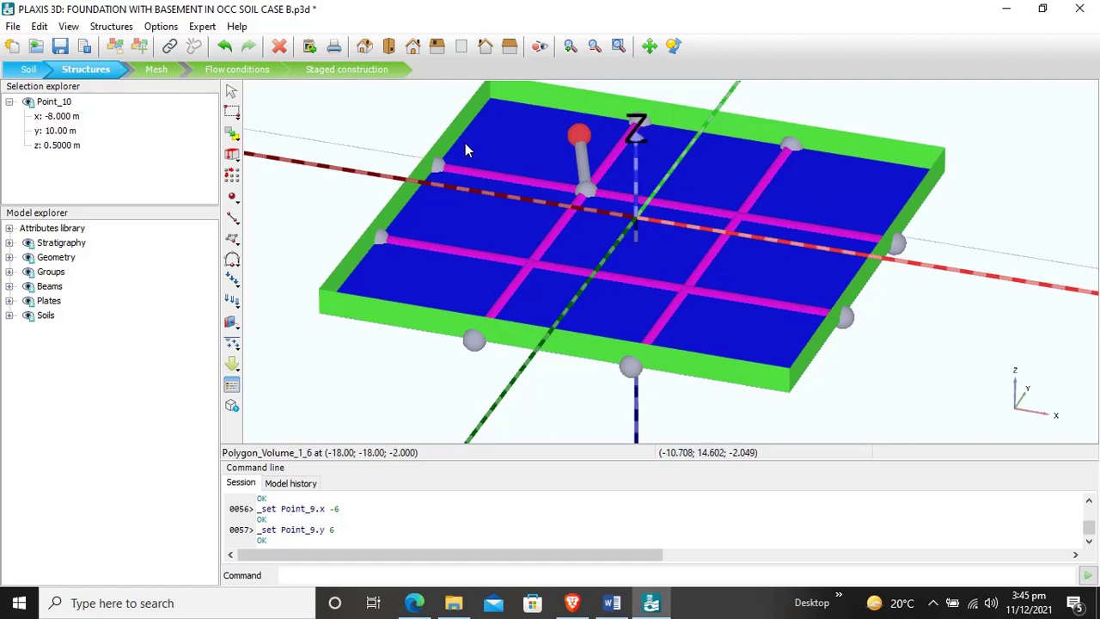
left_click(59, 147)
left_click_drag(92, 144, 45, 144)
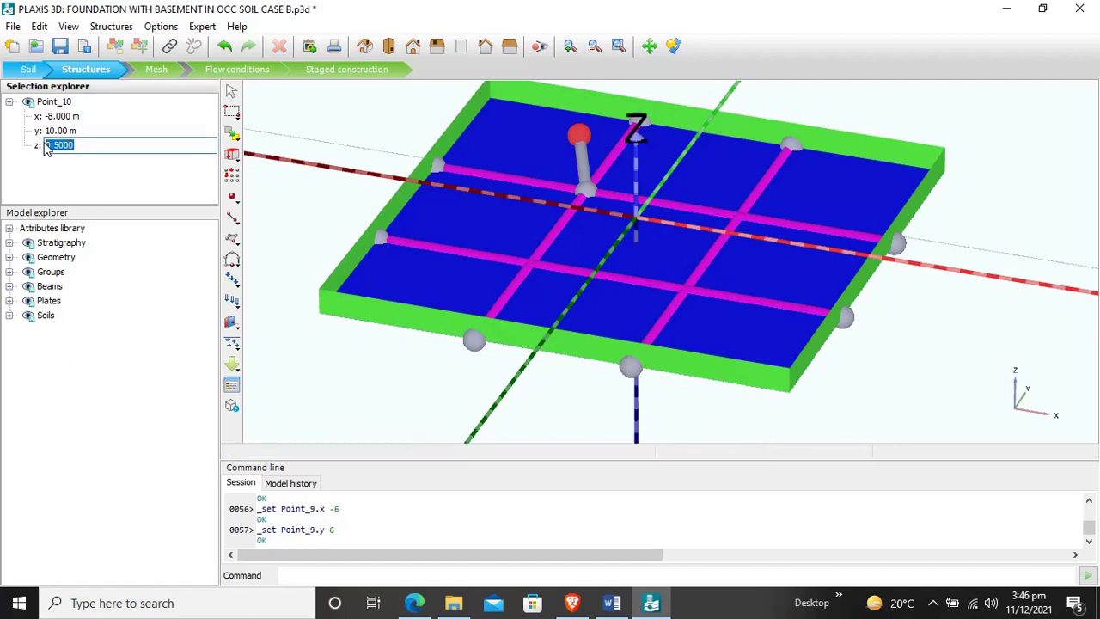
type("0")
key("Return")
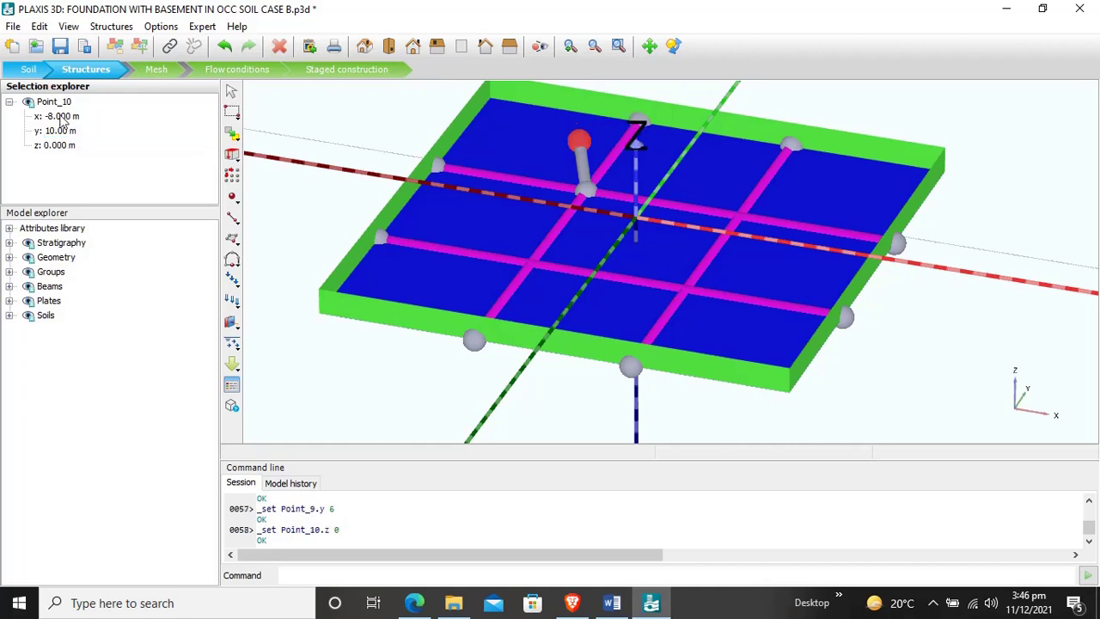
left_click(61, 117)
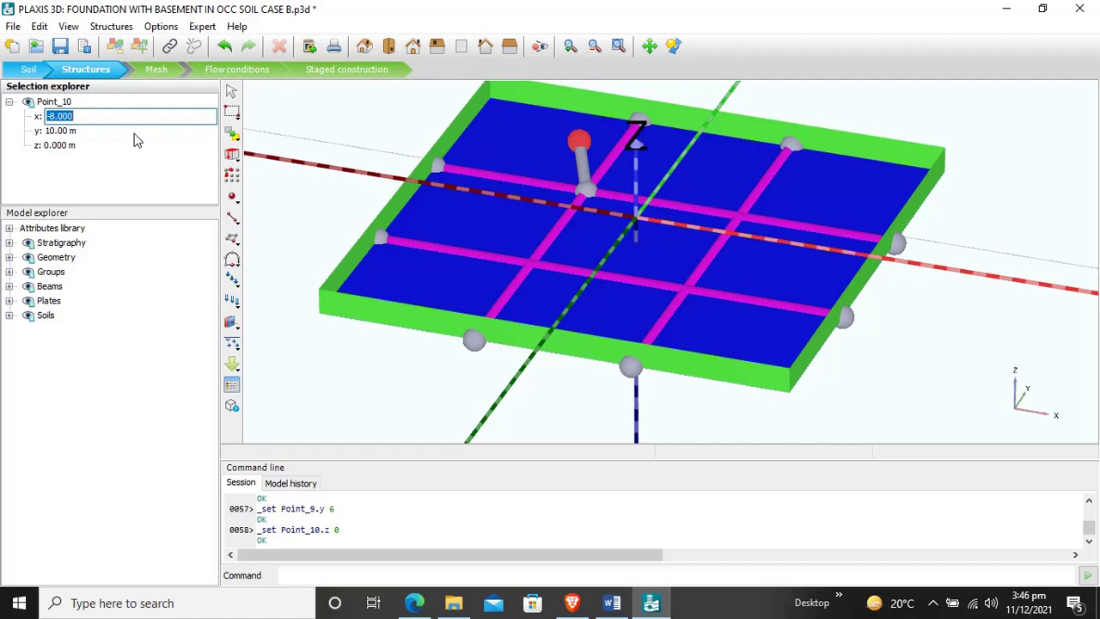
type("-6")
key("Return")
left_click(69, 131)
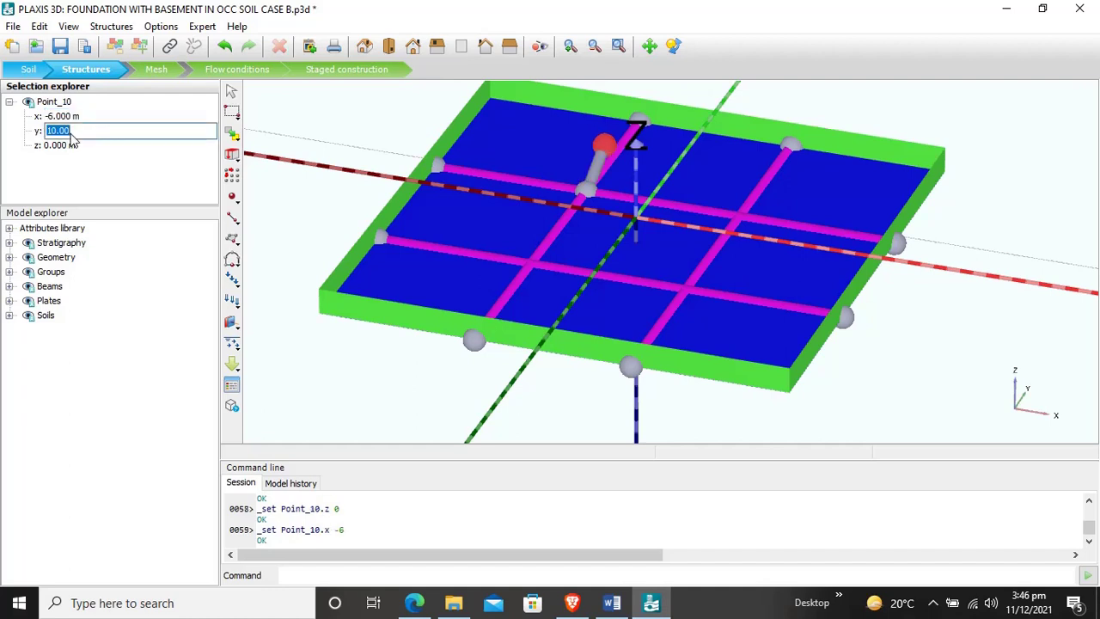
type("6")
key("Return")
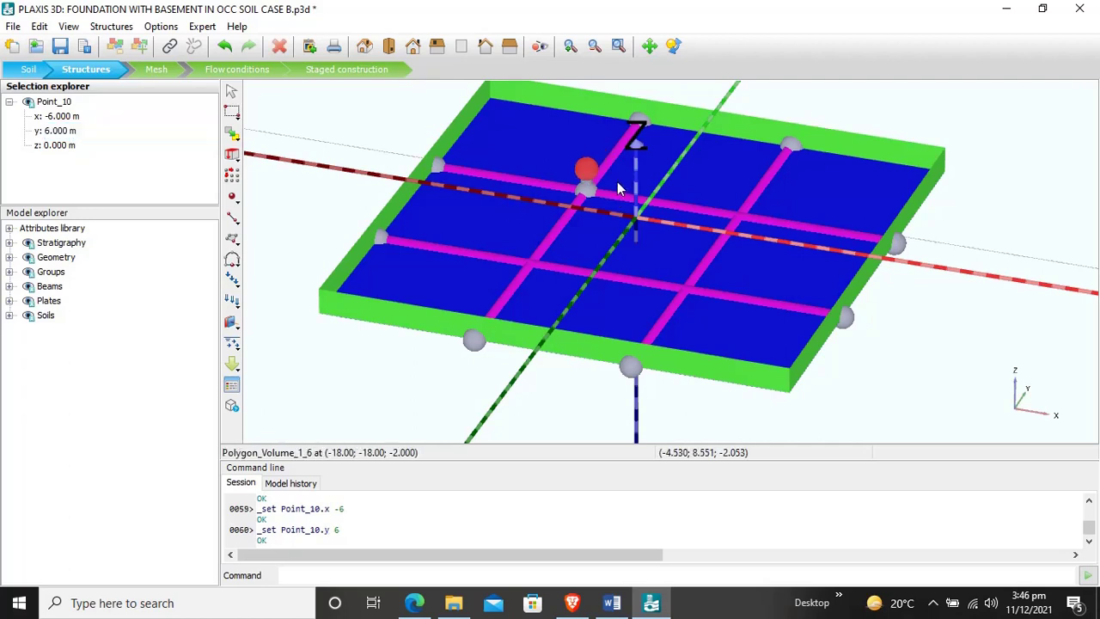
left_click(982, 214)
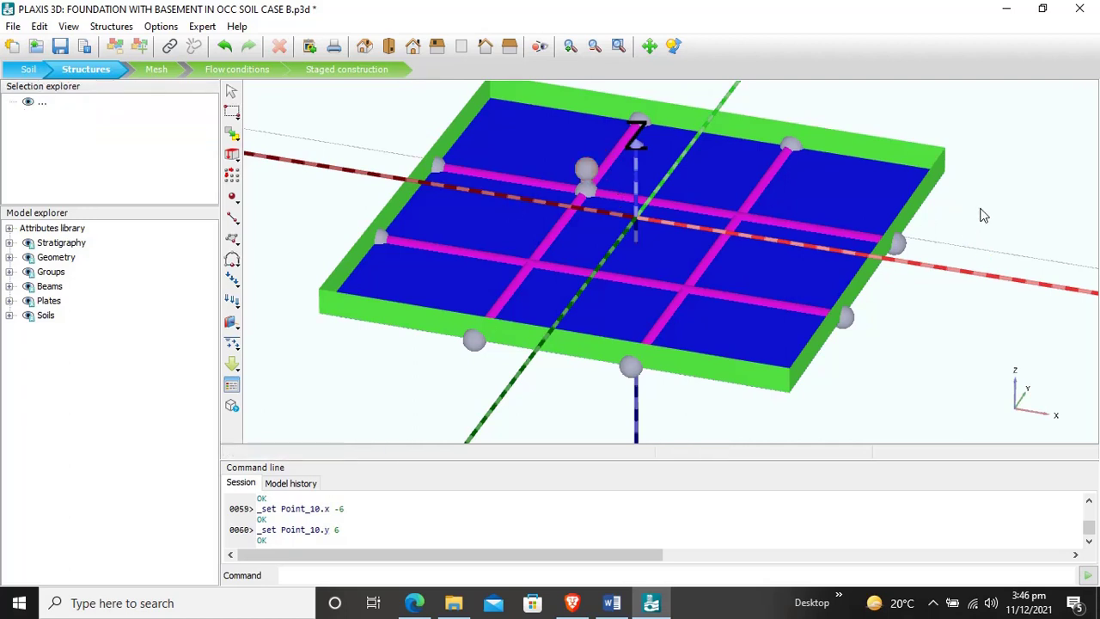
- Array column Line_5 in the xy plane: 2 columns at 12 m x, 2 rows at -12 m y
scroll(655, 147, "up", 5)
scroll(655, 149, "down", 5)
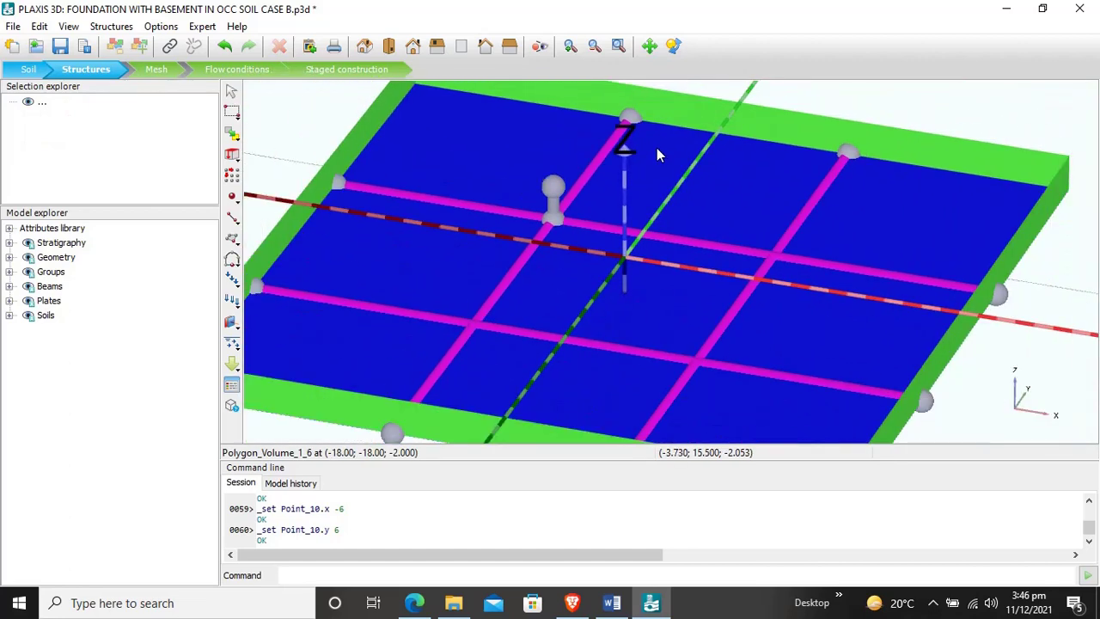
scroll(632, 170, "up", 2)
left_click(577, 197)
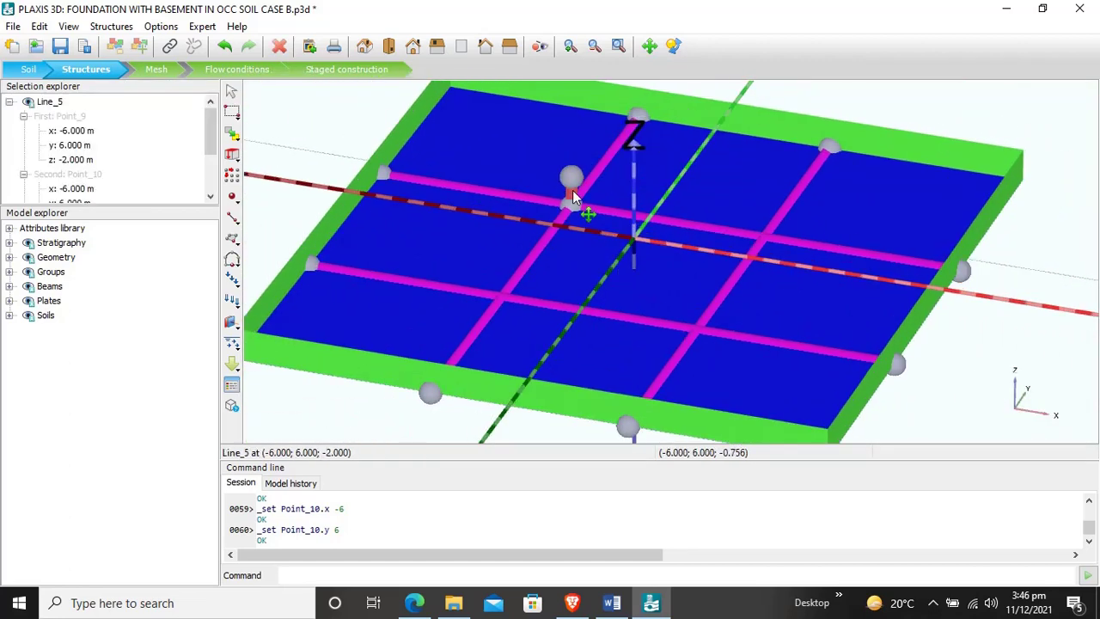
left_click(231, 176)
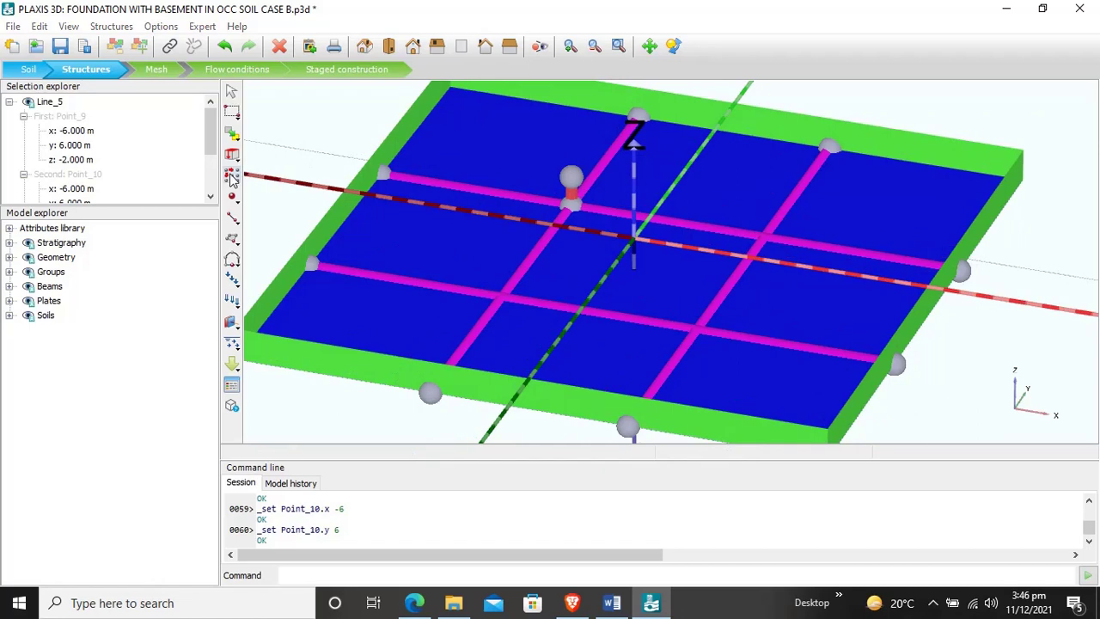
left_click(562, 231)
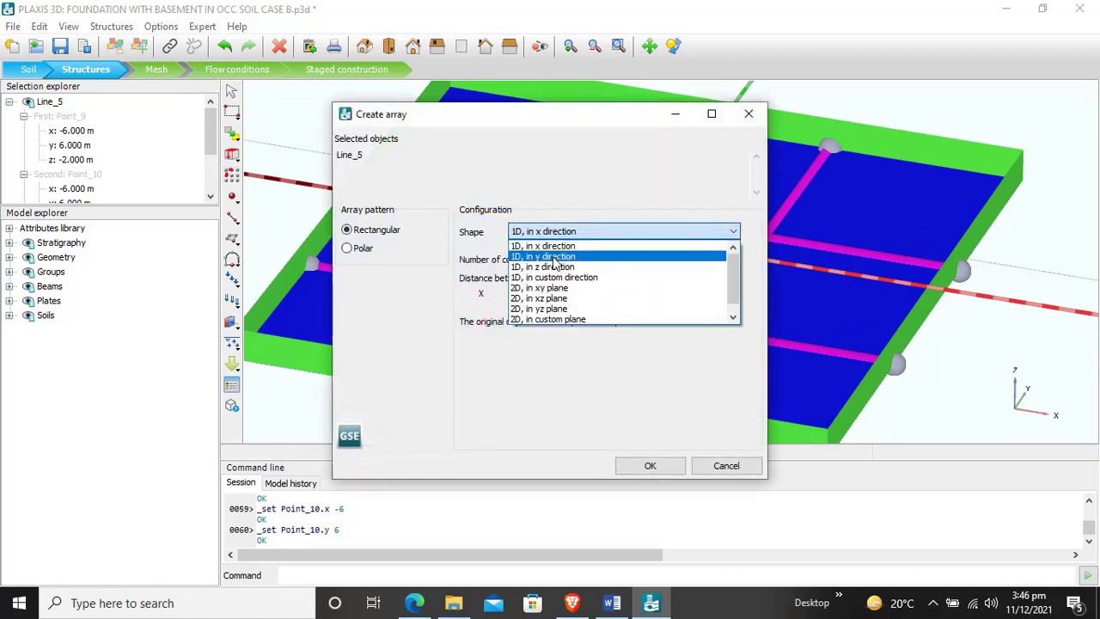
left_click(569, 290)
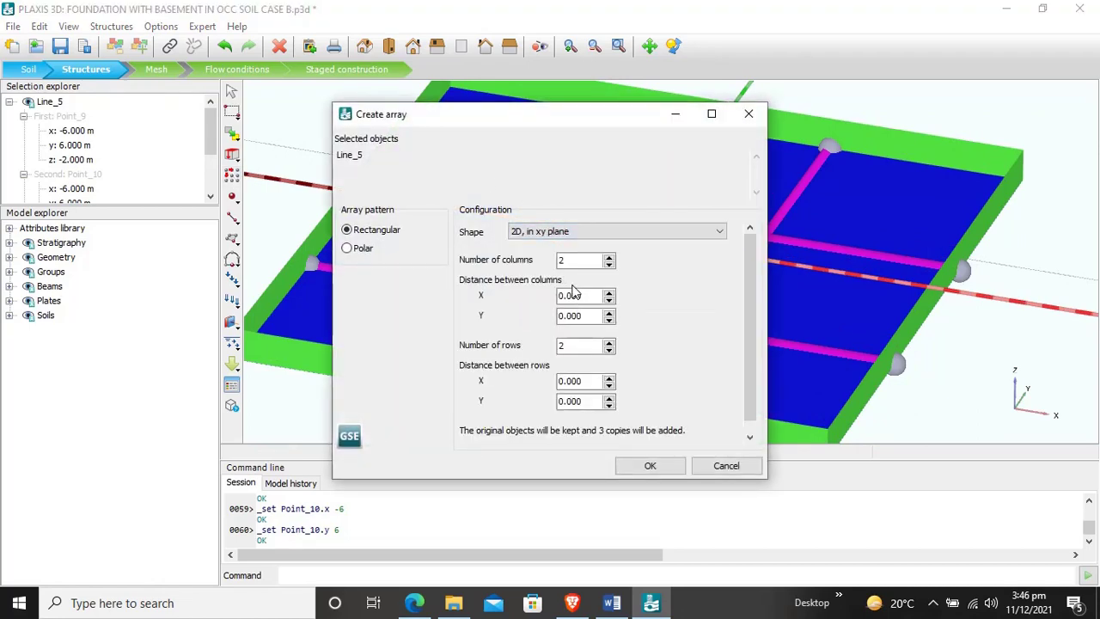
double_click(594, 297)
type("12")
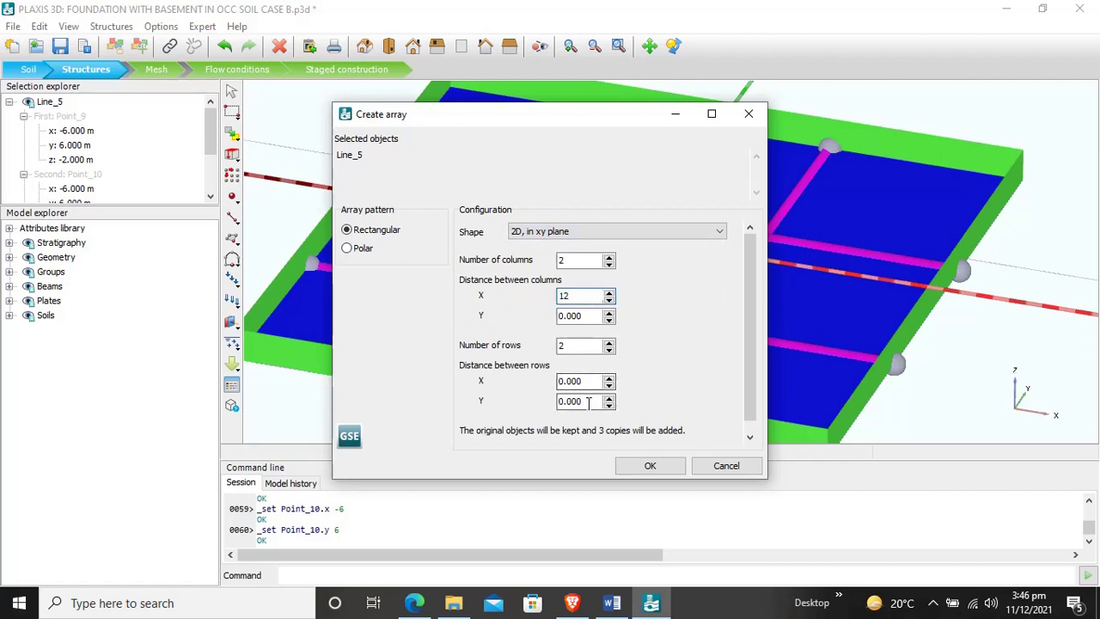
left_click_drag(593, 401, 453, 403)
type("-")
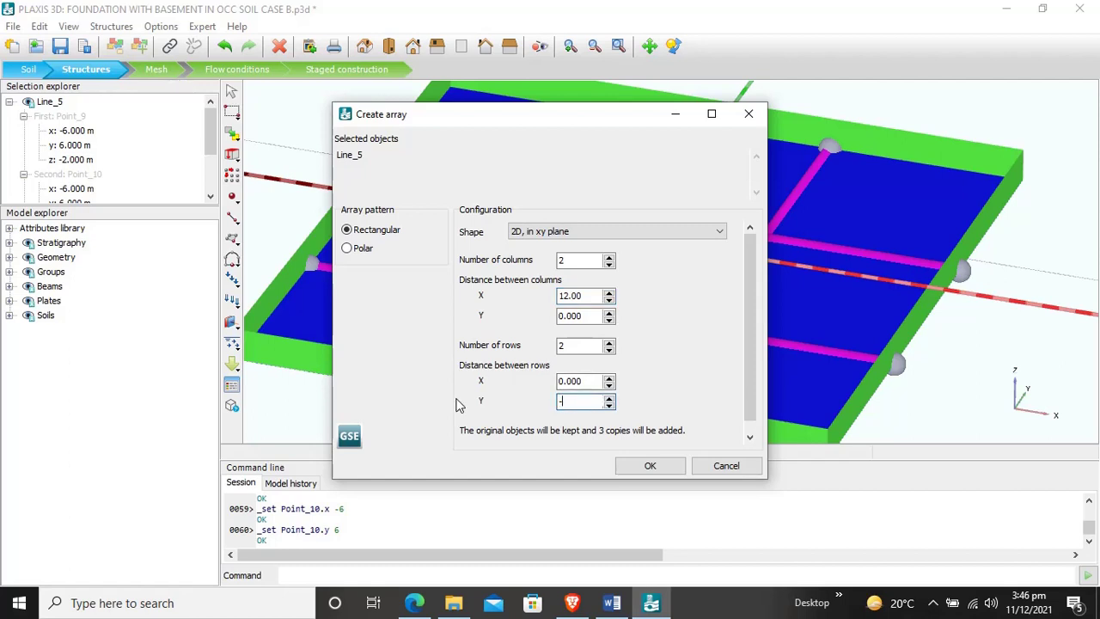
type("12")
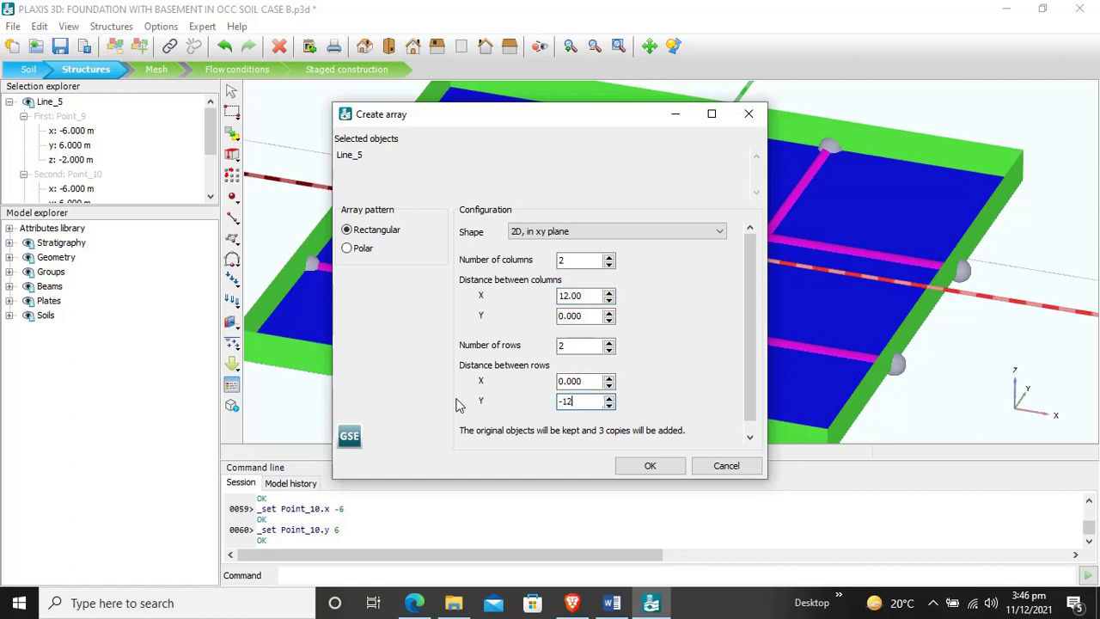
left_click(649, 464)
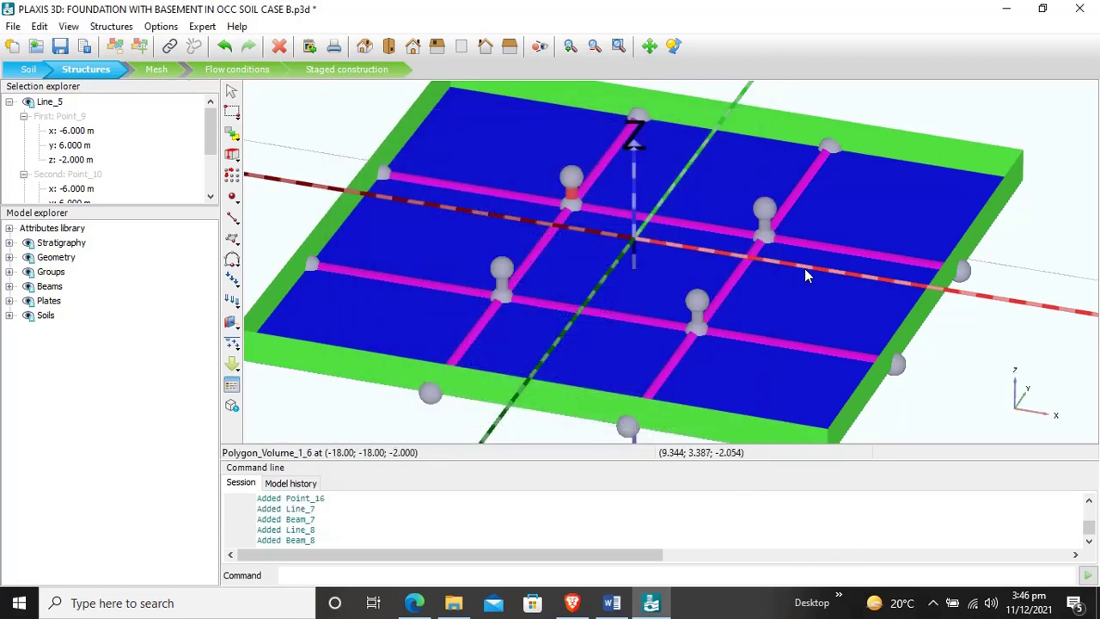
- Select columns Beam_5 to Beam_8 and assign them the COLUMN material
scroll(805, 272, "down", 3)
scroll(805, 275, "up", 4)
scroll(800, 276, "down", 1)
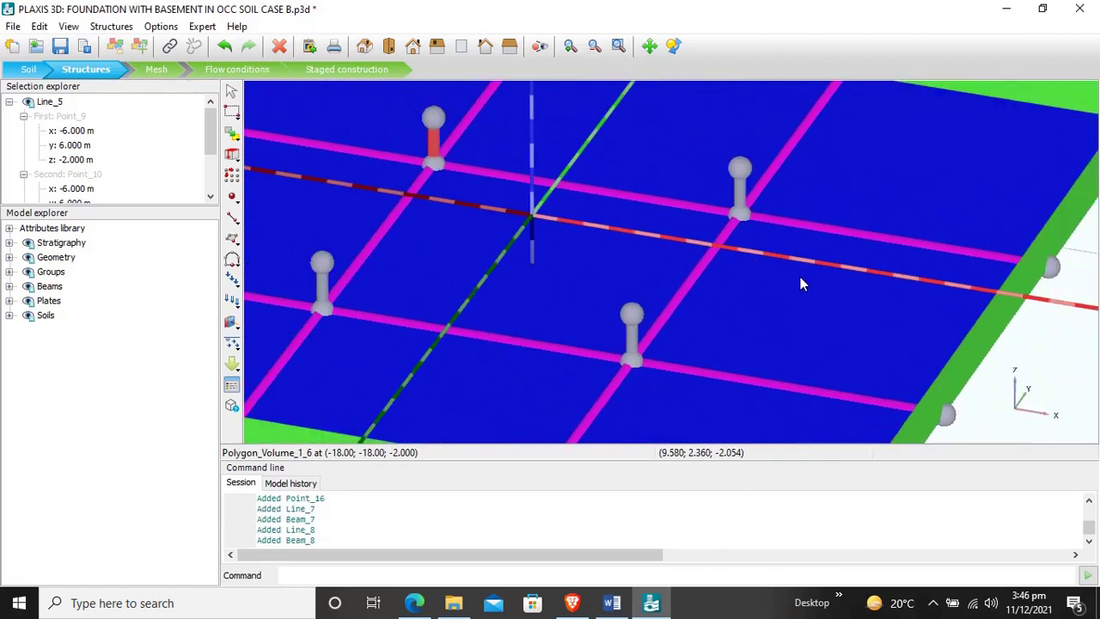
scroll(799, 276, "up", 1)
left_click(799, 278)
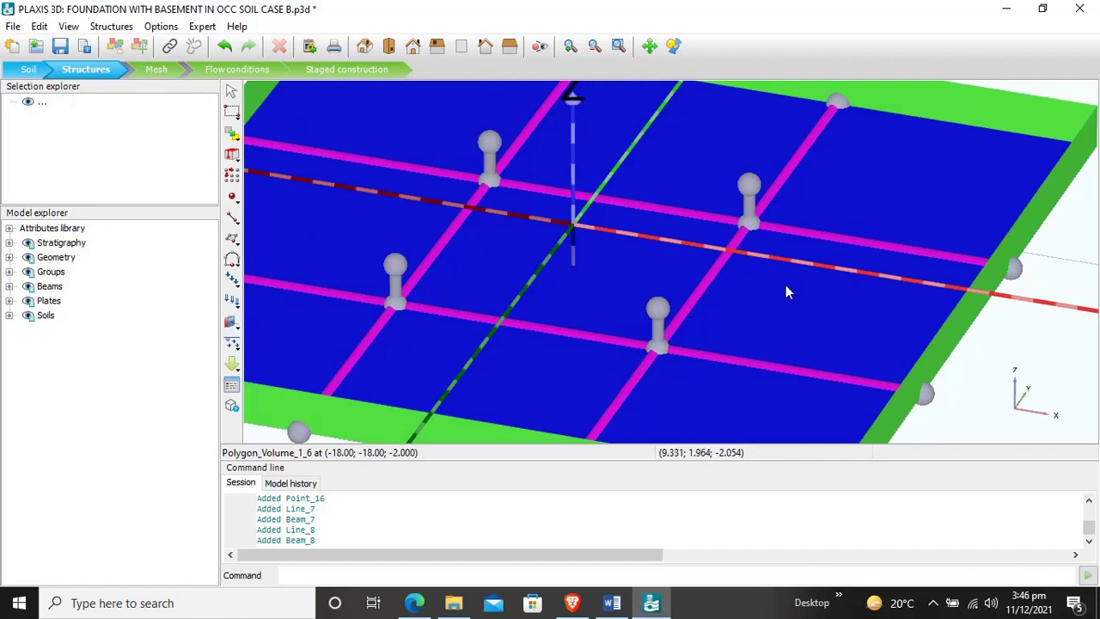
left_click(656, 333)
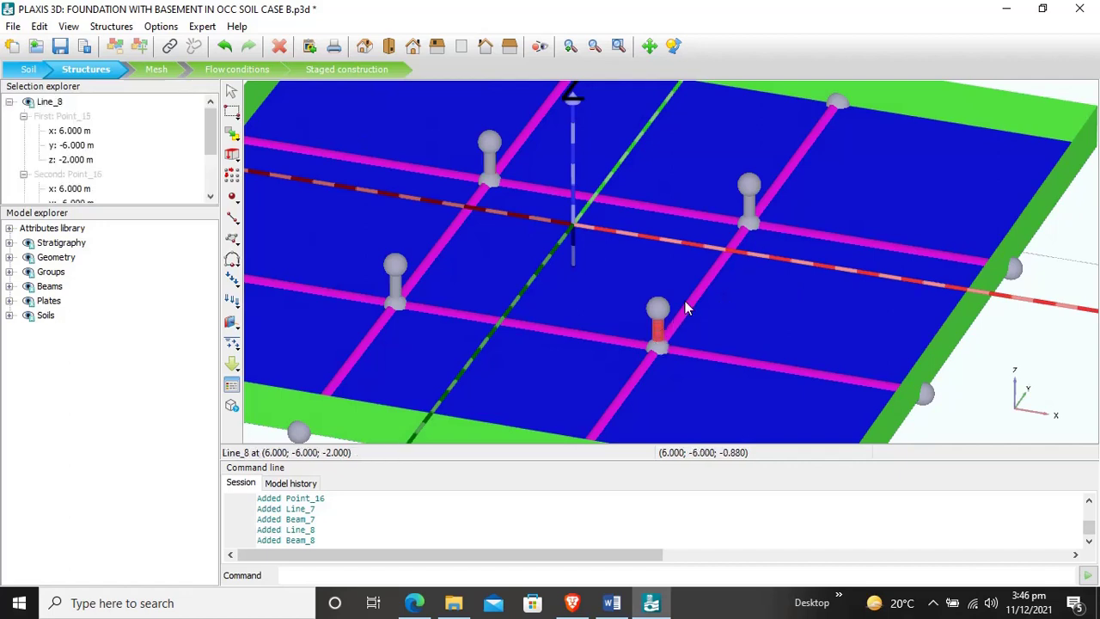
left_click(745, 213, "ctrl")
left_click(490, 161, "ctrl")
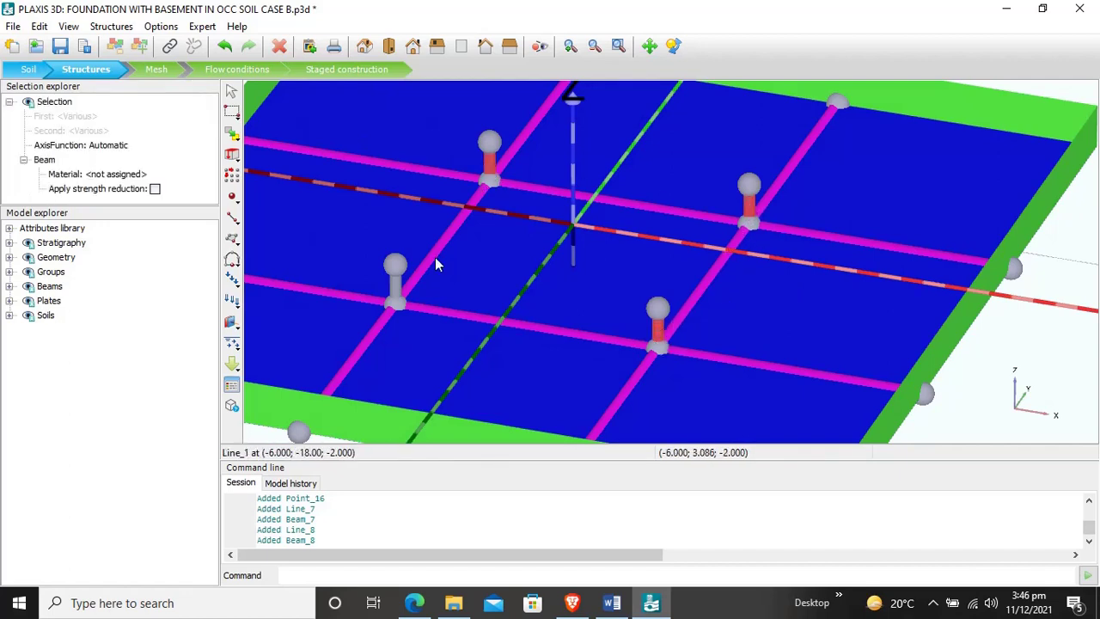
left_click(392, 281, "ctrl")
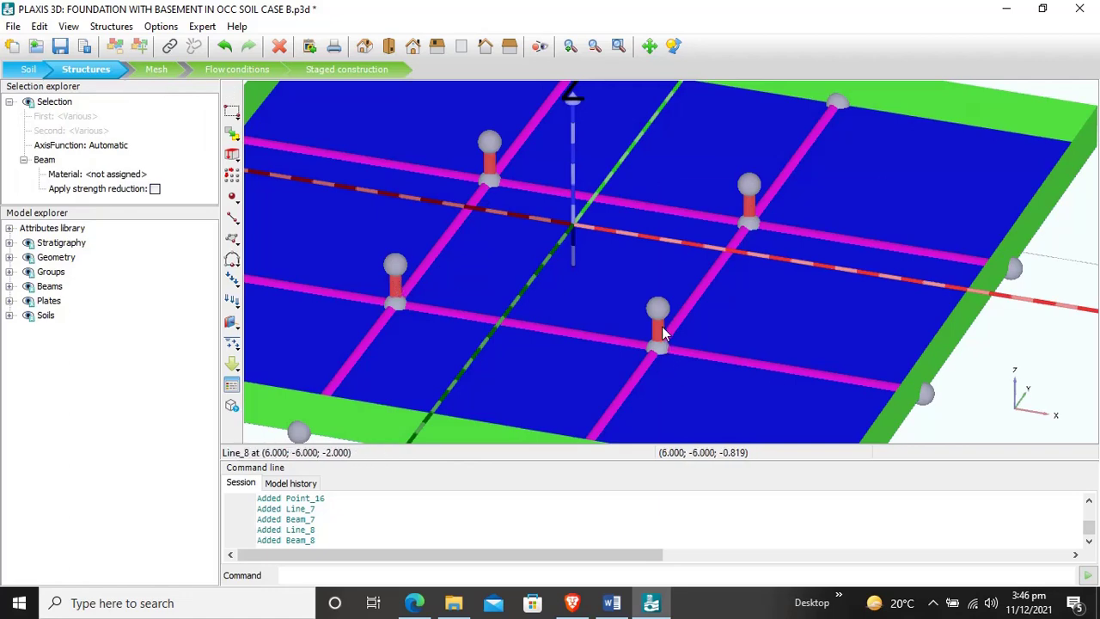
right_click(660, 325)
mouse_move(696, 316)
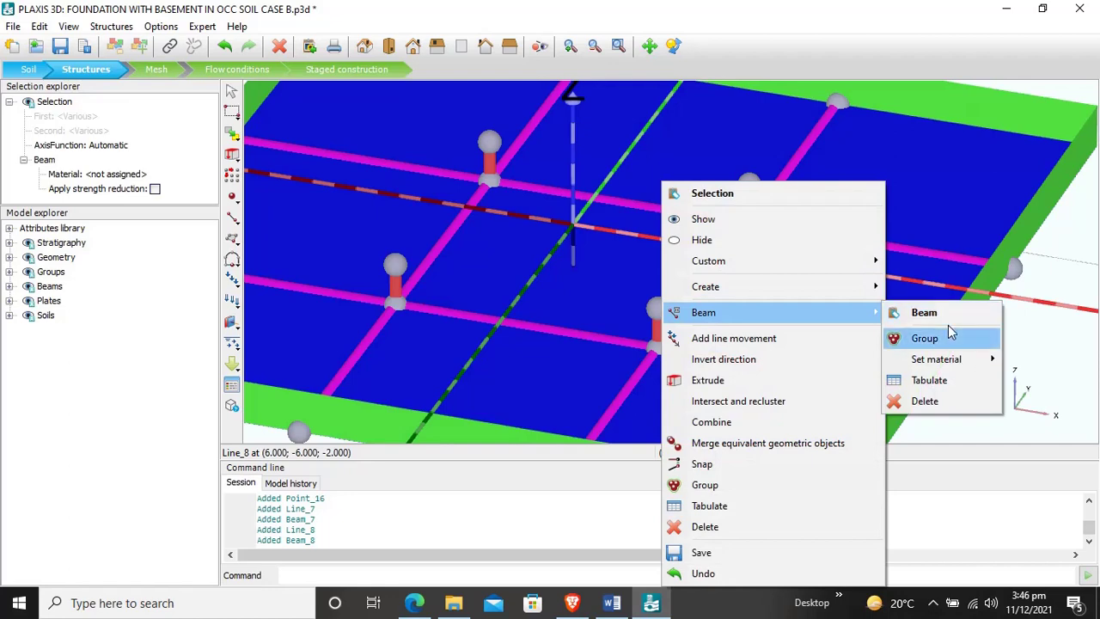
mouse_move(940, 360)
left_click(813, 382)
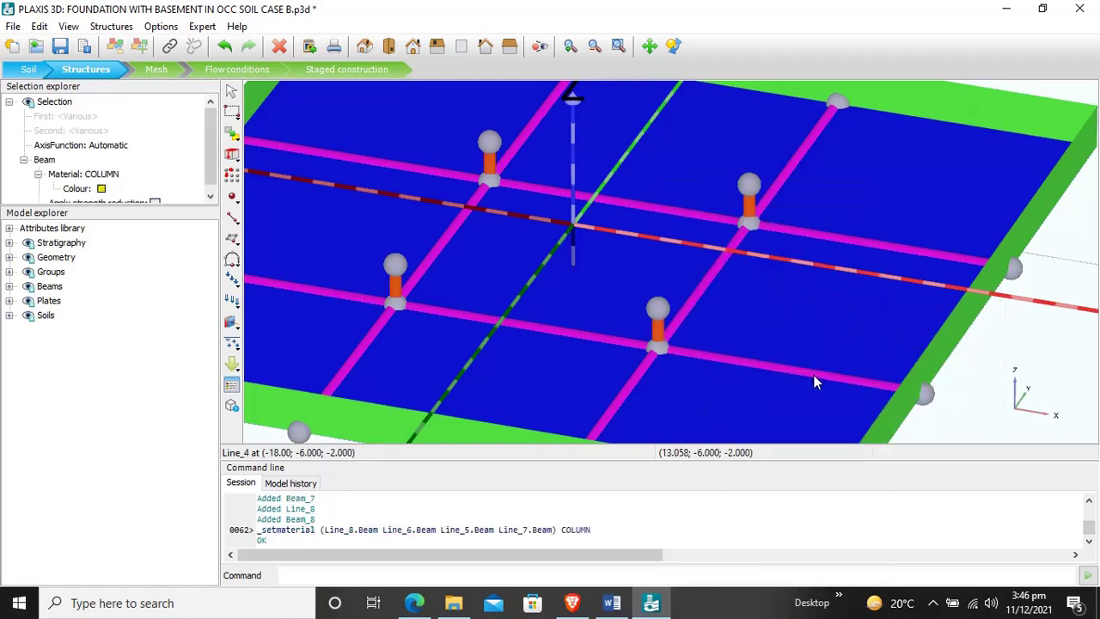
- Zoom out and orbit to see the whole basement slab and soil box obliquely
scroll(995, 280, "down", 5)
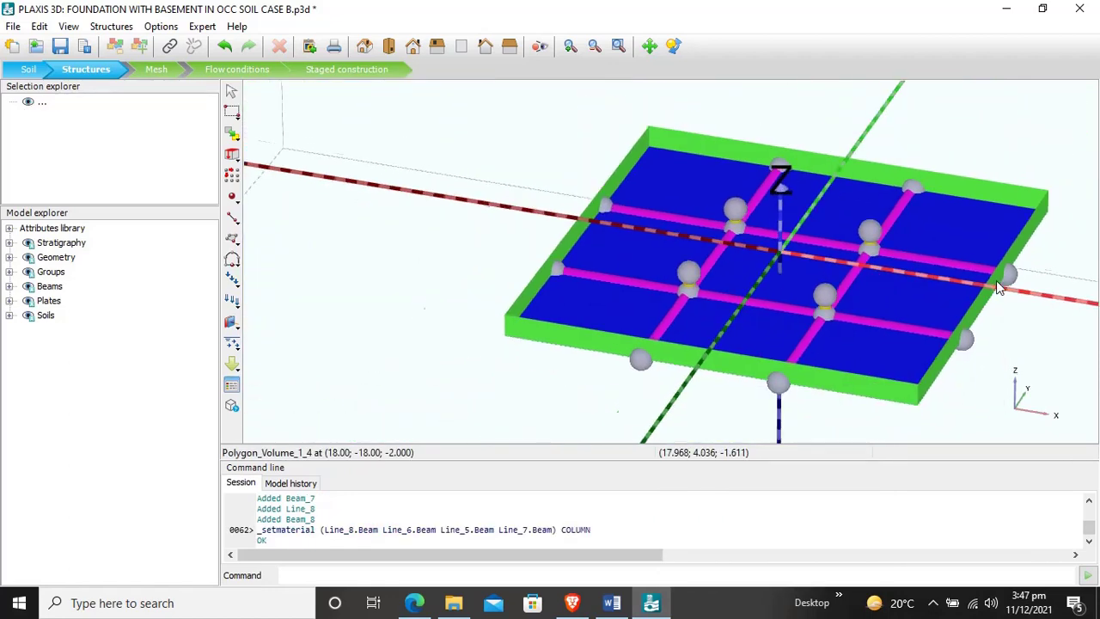
scroll(995, 280, "up", 5)
scroll(996, 282, "down", 2)
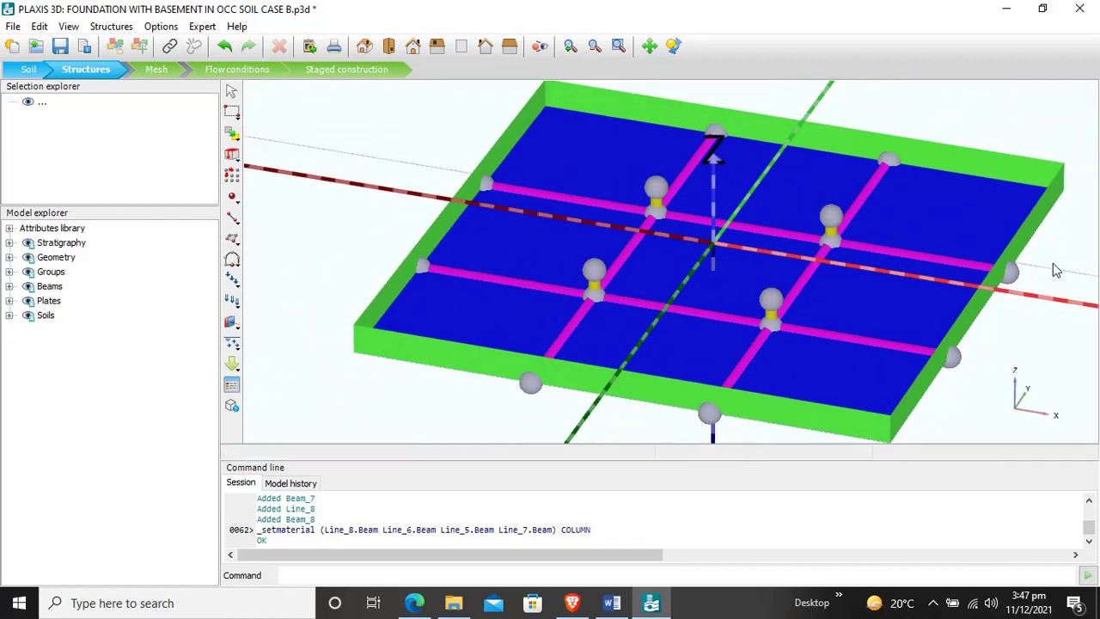
scroll(1070, 269, "down", 2)
scroll(1072, 268, "up", 1)
scroll(1073, 268, "down", 1)
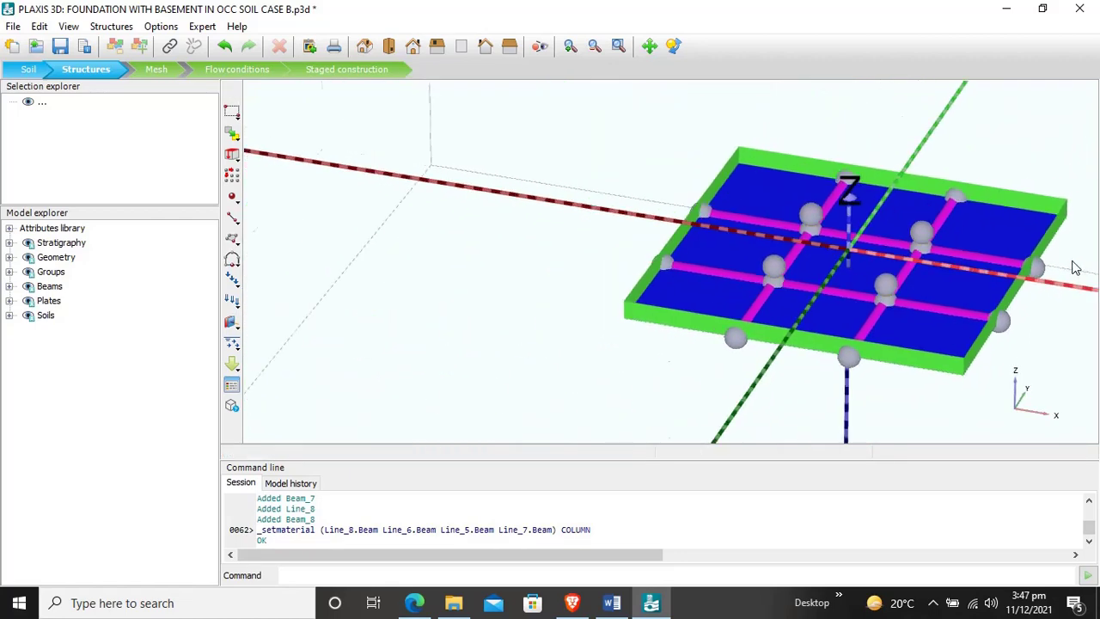
scroll(1074, 268, "down", 1)
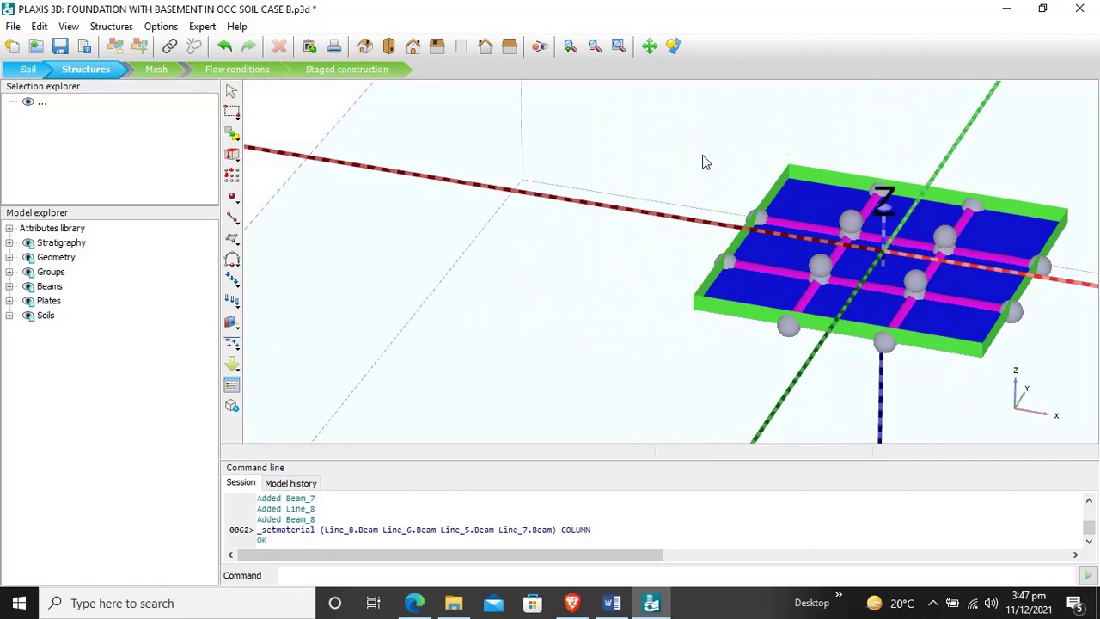
right_click_drag(702, 163, 982, 333, "ctrl")
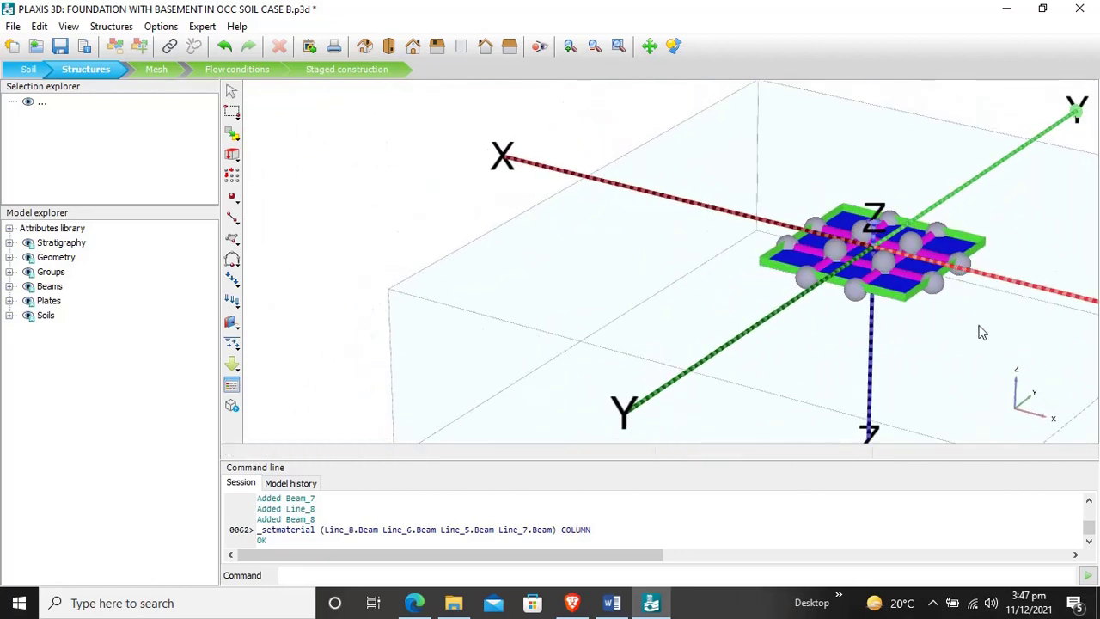
- Enter the Mesh stage, centre the soil block, and select every object for meshing
left_click(156, 69)
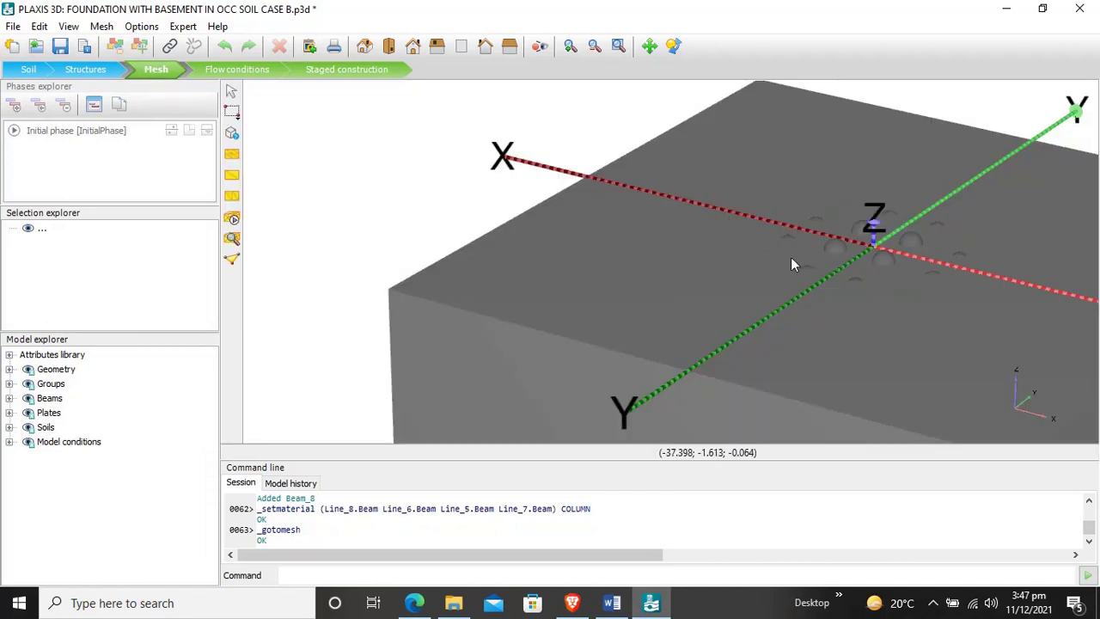
scroll(901, 180, "down", 2)
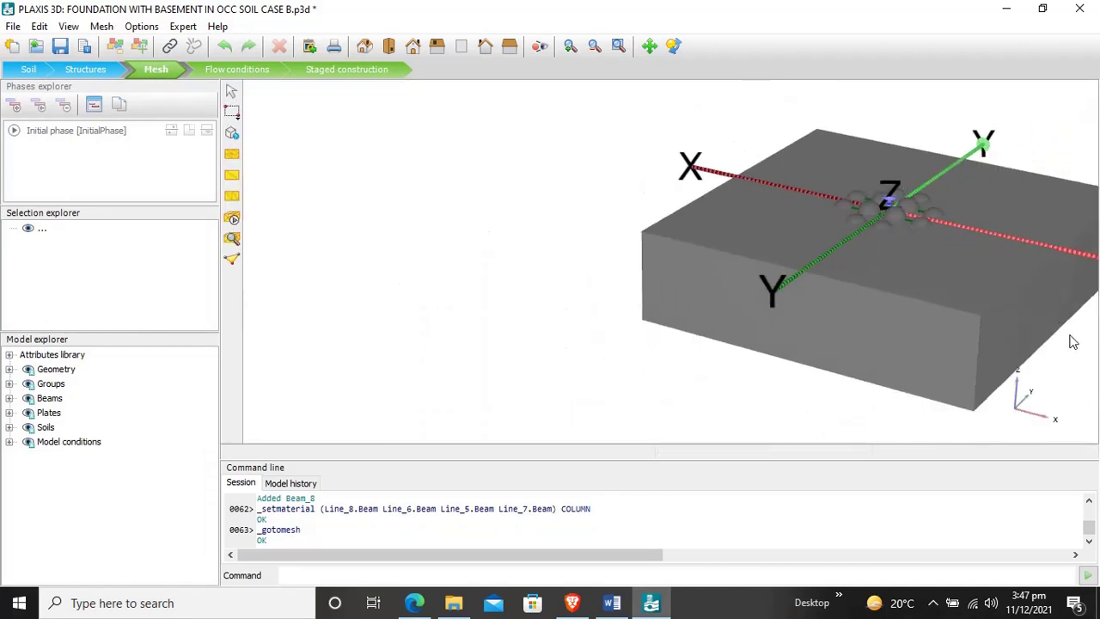
middle_click_drag(1072, 342, 888, 348)
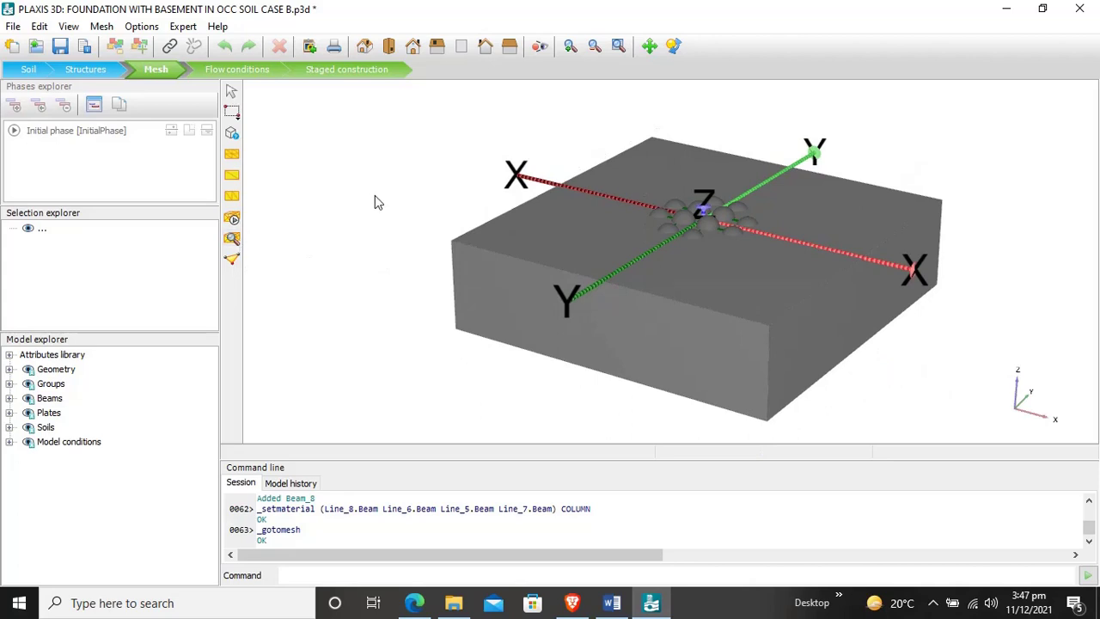
key("ctrl+a")
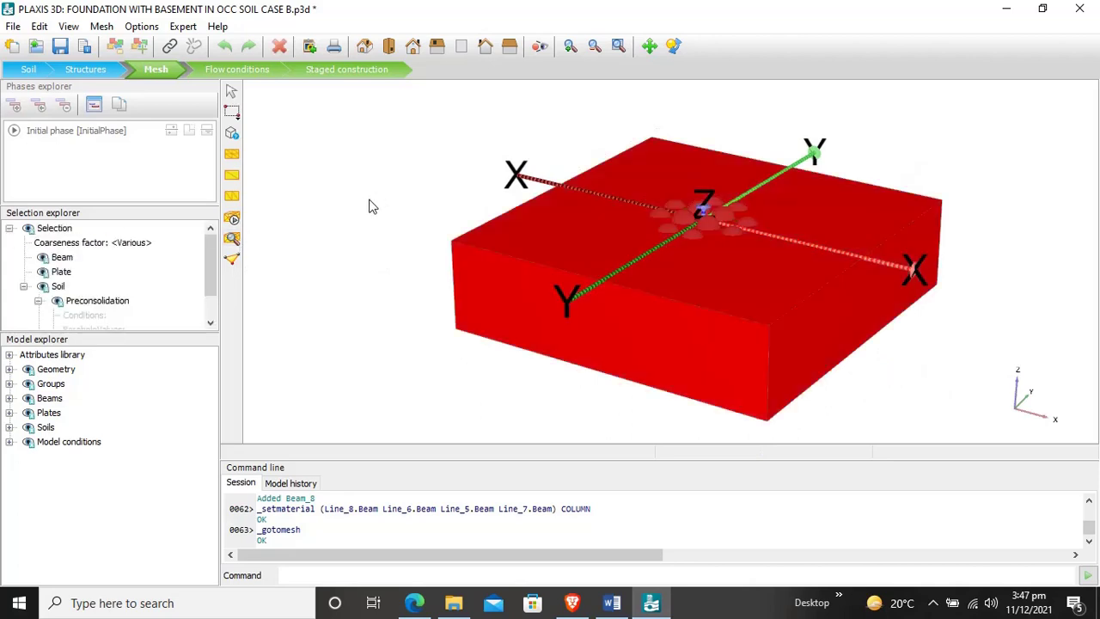
left_click(233, 220)
- Generate a Coarse mesh, giving 2814 elements and 4809 nodes
left_click(606, 204)
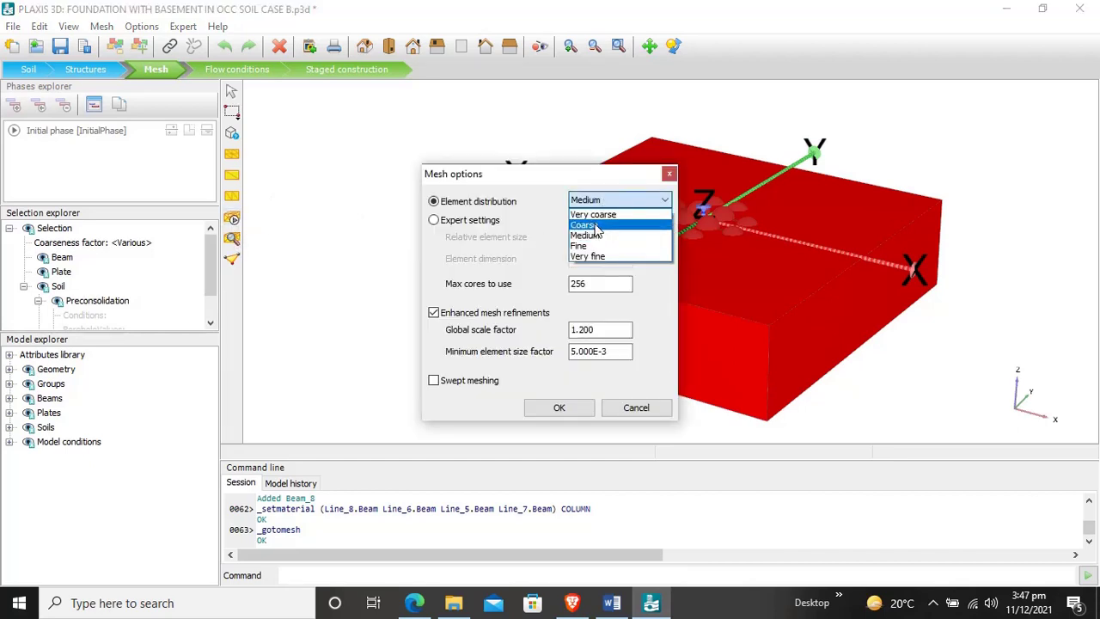
left_click(596, 228)
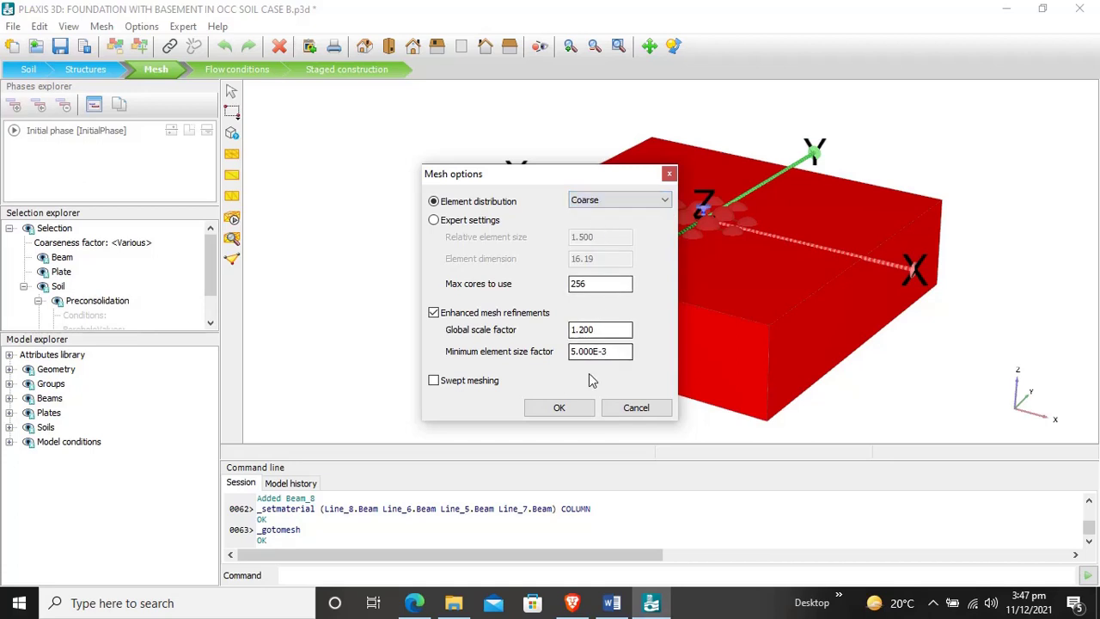
left_click(573, 409)
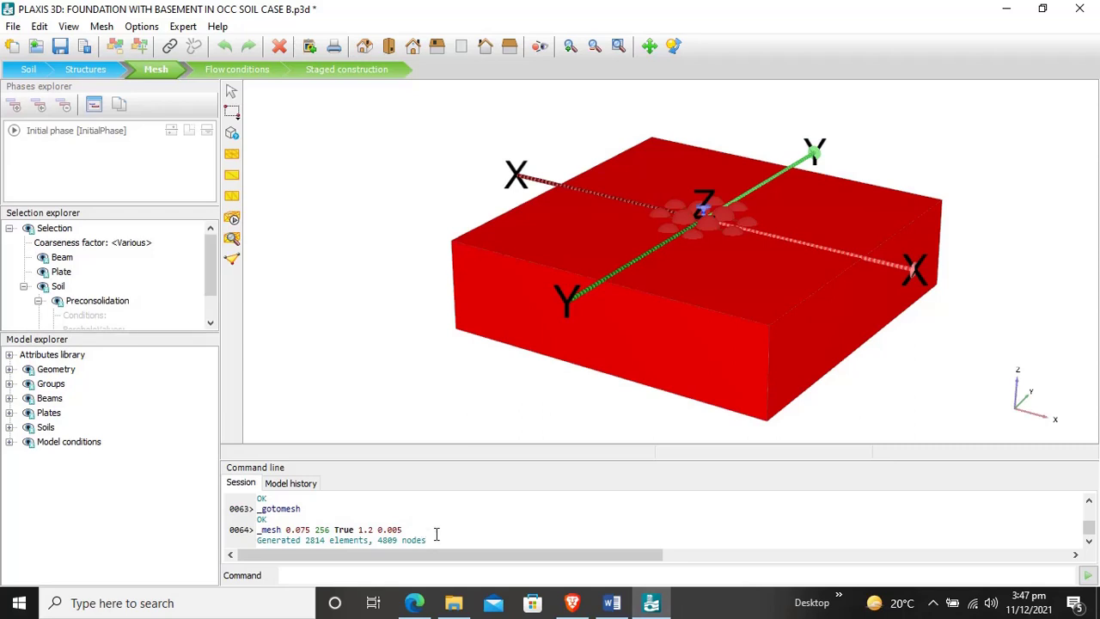
scroll(716, 252, "down", 3)
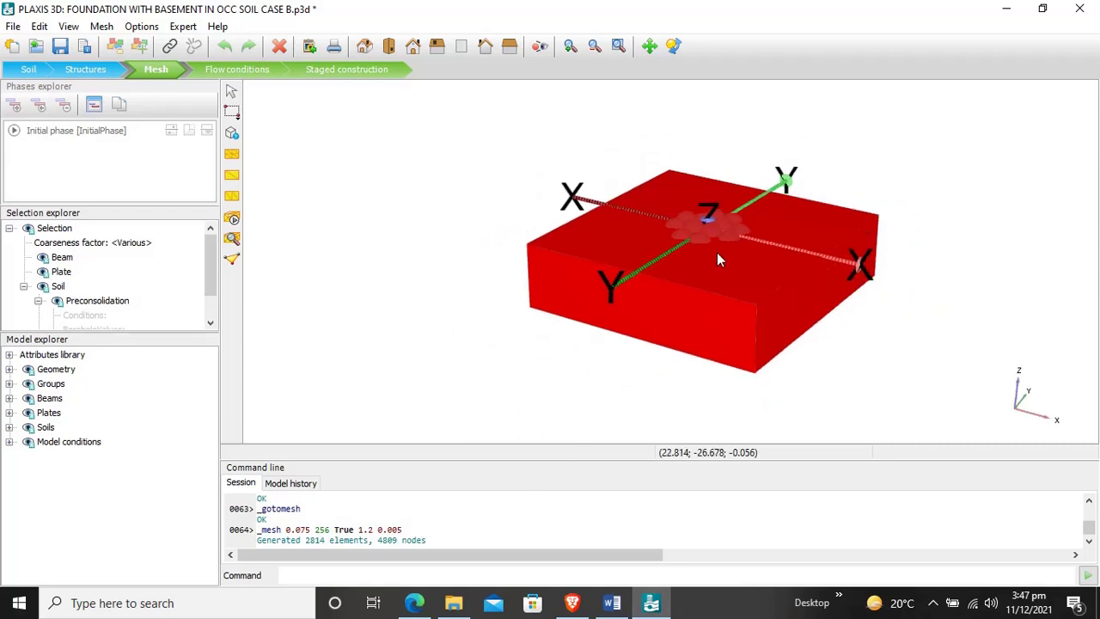
scroll(718, 259, "up", 2)
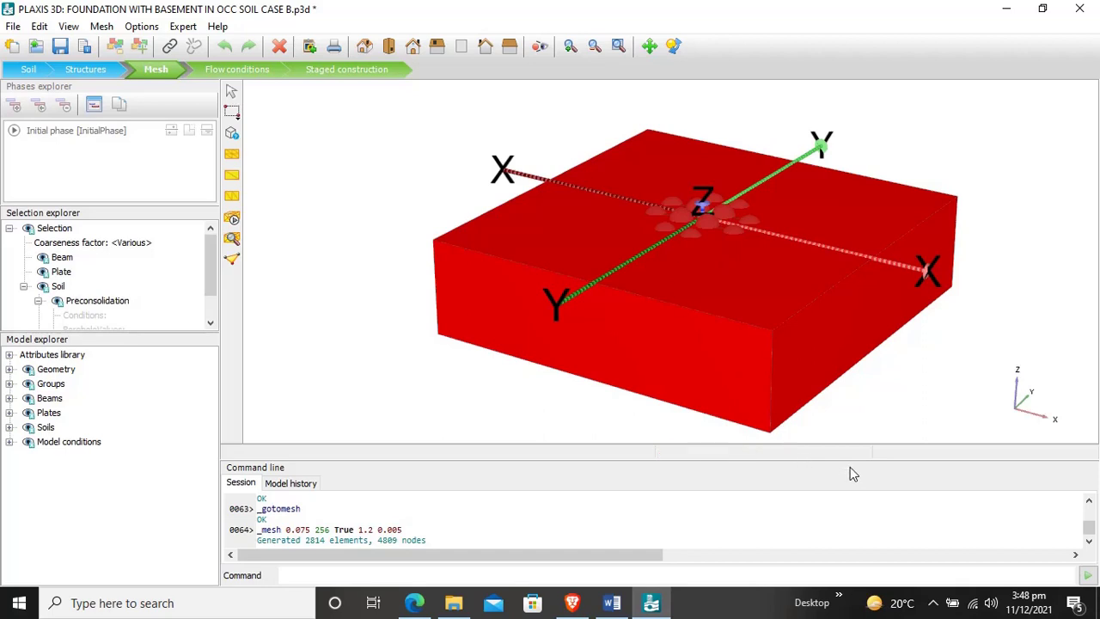
left_click(933, 602)
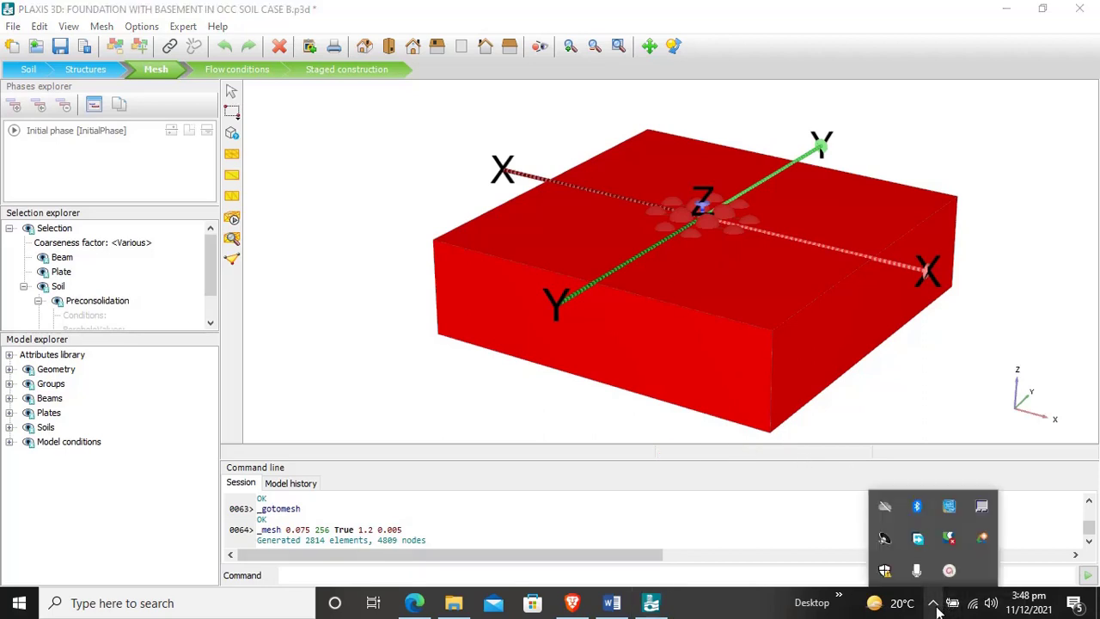
left_click(951, 574)
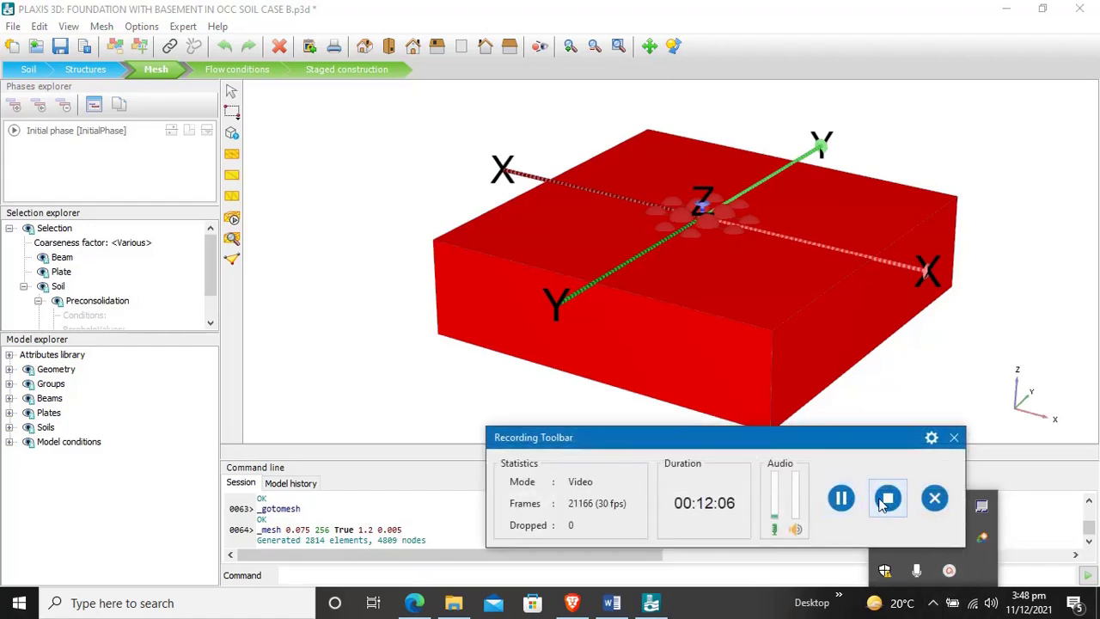